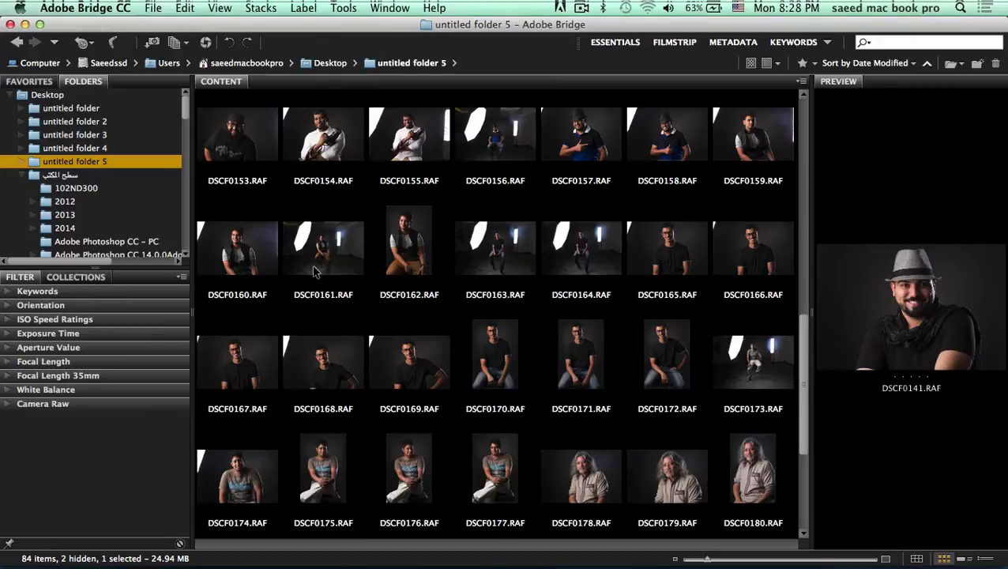
View the long-haired man's portrait DSCF0180.RAF at full-screen size
{"action": "scroll", "coordinate": [313, 272], "scroll_direction": "down", "scroll_amount": 2}
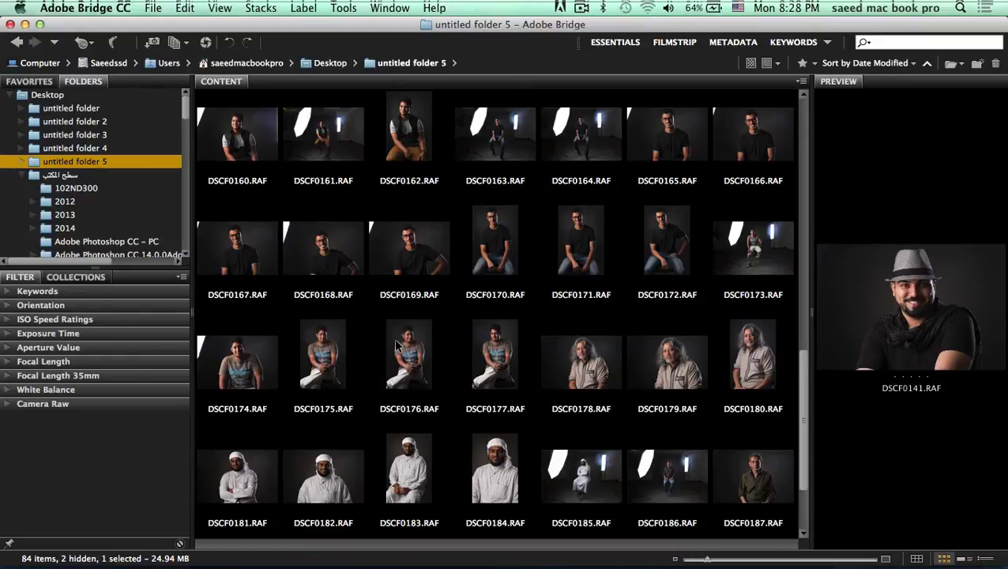
{"action": "left_click", "coordinate": [729, 376]}
{"action": "key", "text": "space"}
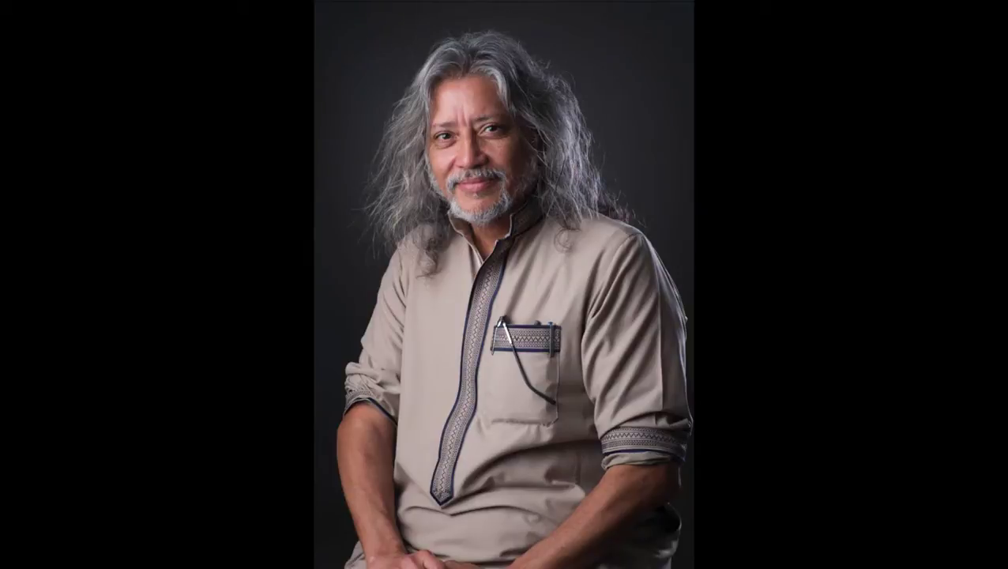
{"action": "key", "text": "space"}
Find the chef portrait DSCF0144.RAF and examine it at full-screen size
{"action": "scroll", "coordinate": [759, 361], "scroll_direction": "down", "scroll_amount": 2}
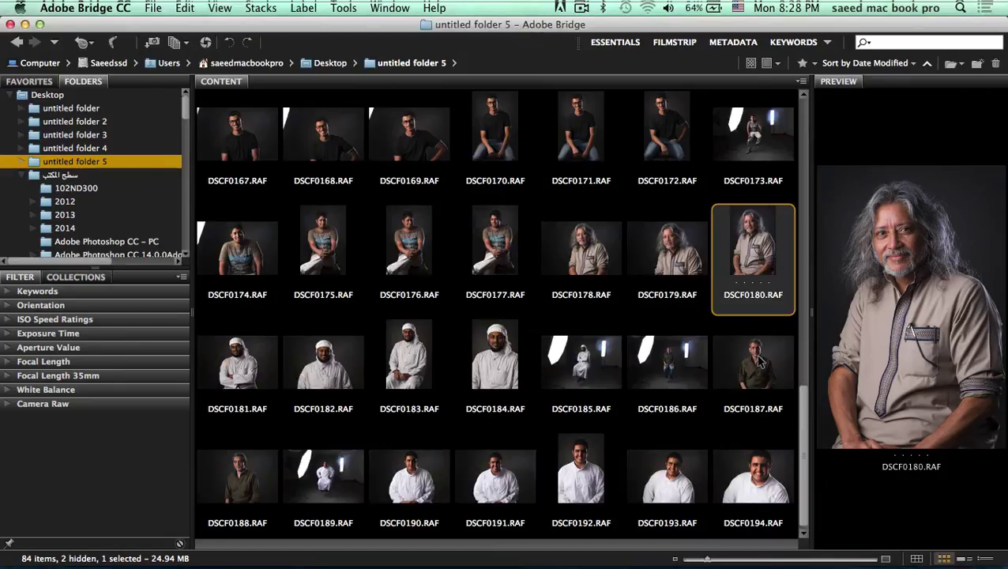
{"action": "scroll", "coordinate": [759, 361], "scroll_direction": "up", "scroll_amount": 4}
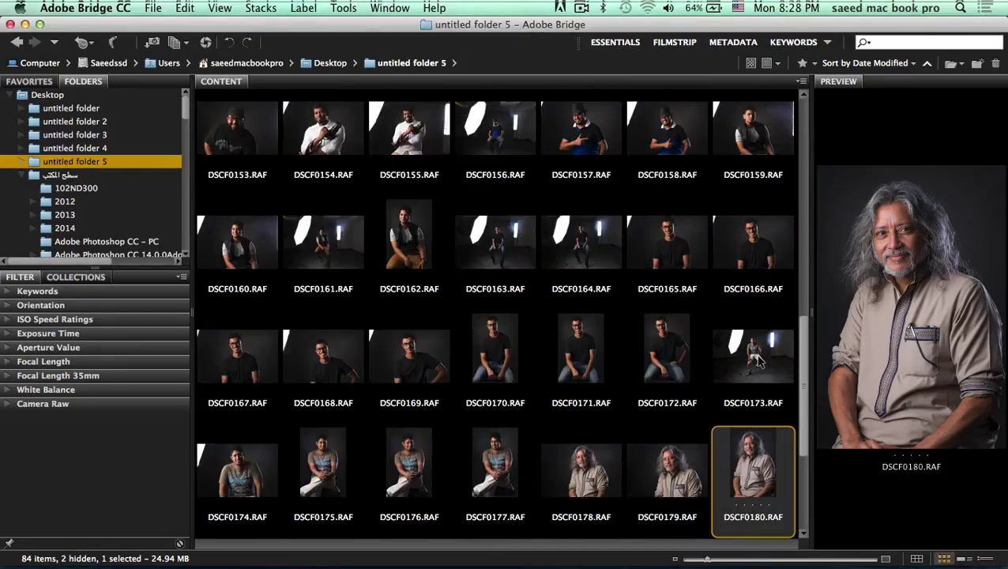
{"action": "scroll", "coordinate": [759, 361], "scroll_direction": "up", "scroll_amount": 2}
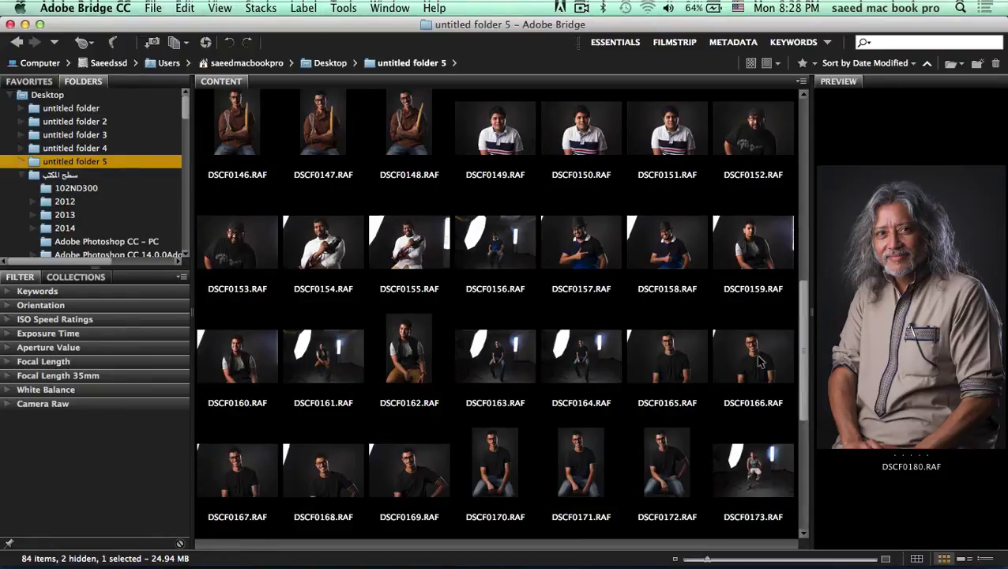
{"action": "scroll", "coordinate": [591, 282], "scroll_direction": "up", "scroll_amount": 6}
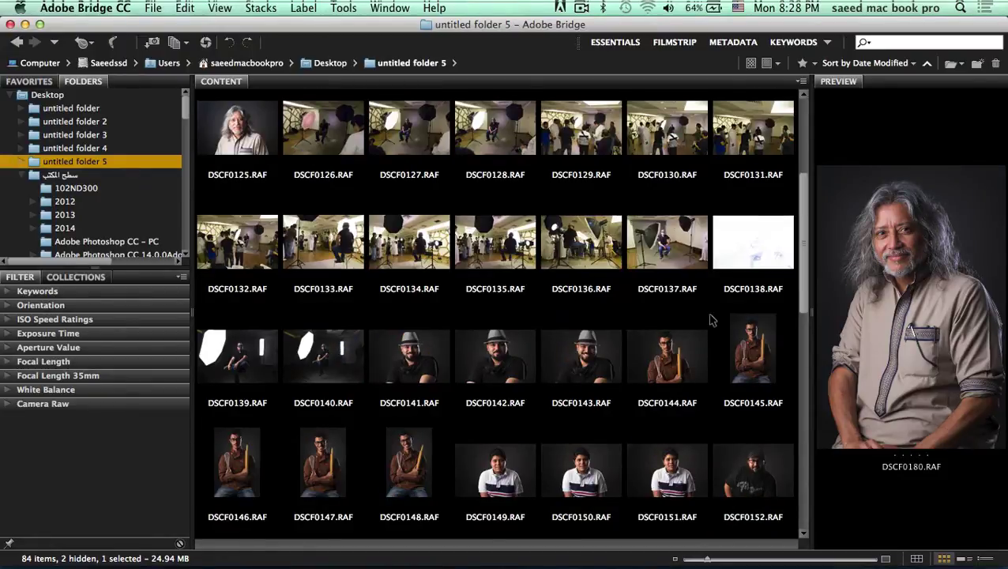
{"action": "left_click", "coordinate": [685, 363]}
{"action": "key", "text": "space"}
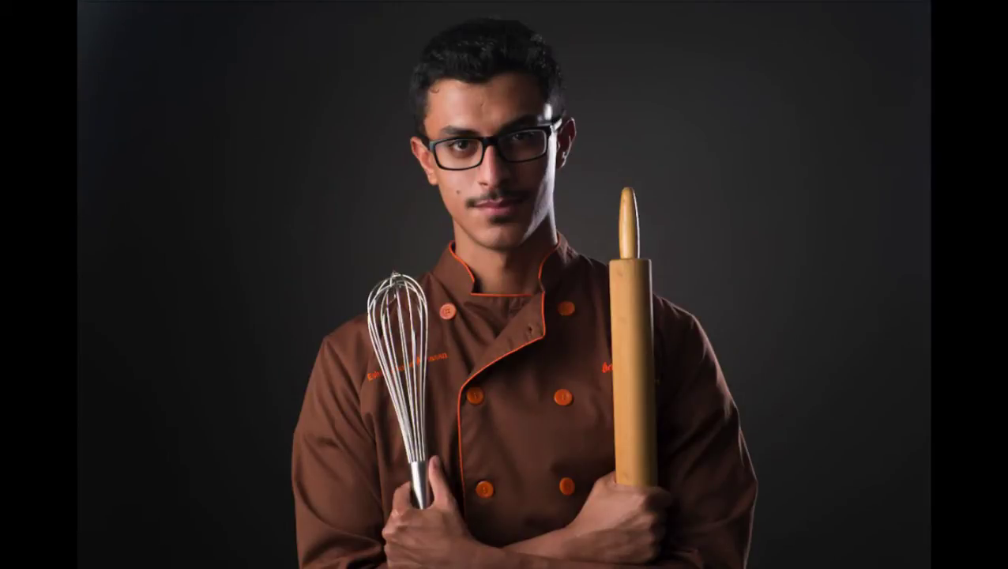
{"action": "key", "text": "space"}
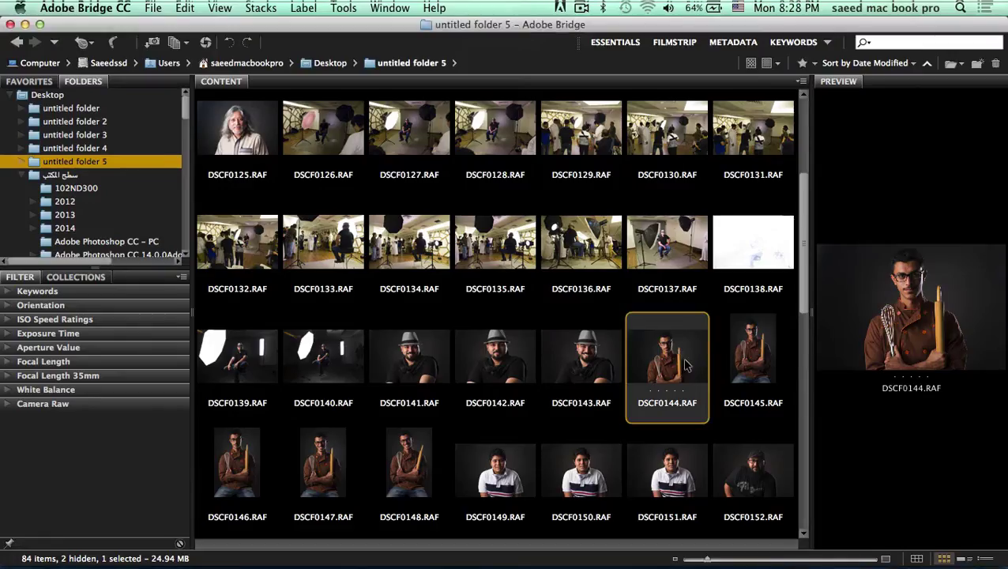
{"action": "key", "text": "space"}
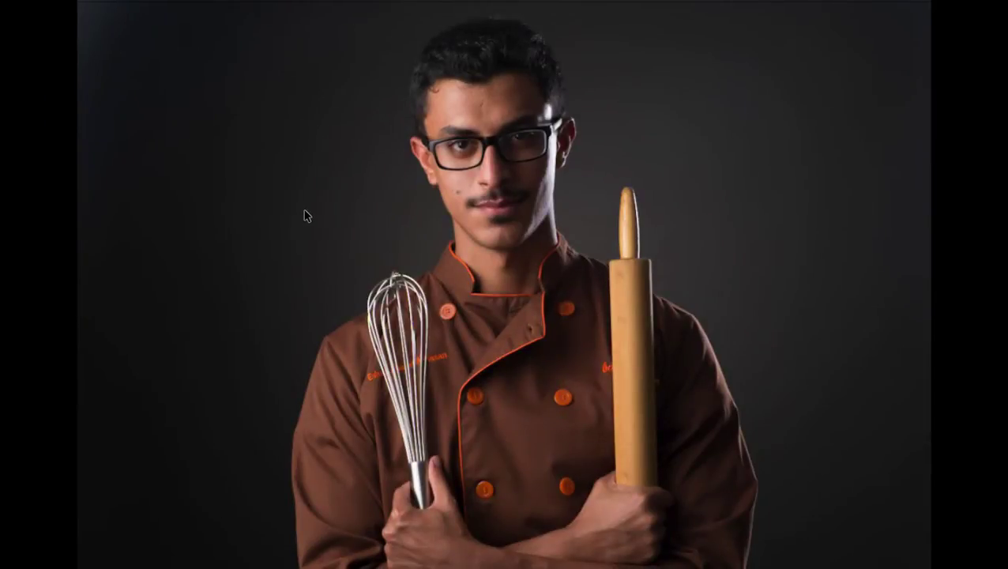
{"action": "key", "text": "space"}
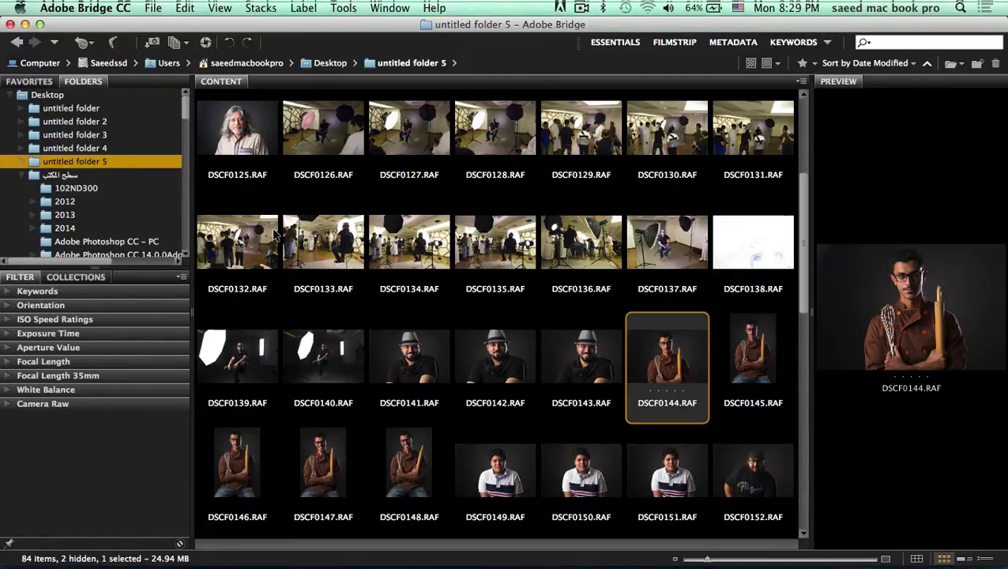
Open the chef portrait DSCF0144.RAF in Camera Raw and apply the automatic tone adjustments
{"action": "scroll", "coordinate": [274, 234], "scroll_direction": "up", "scroll_amount": 4}
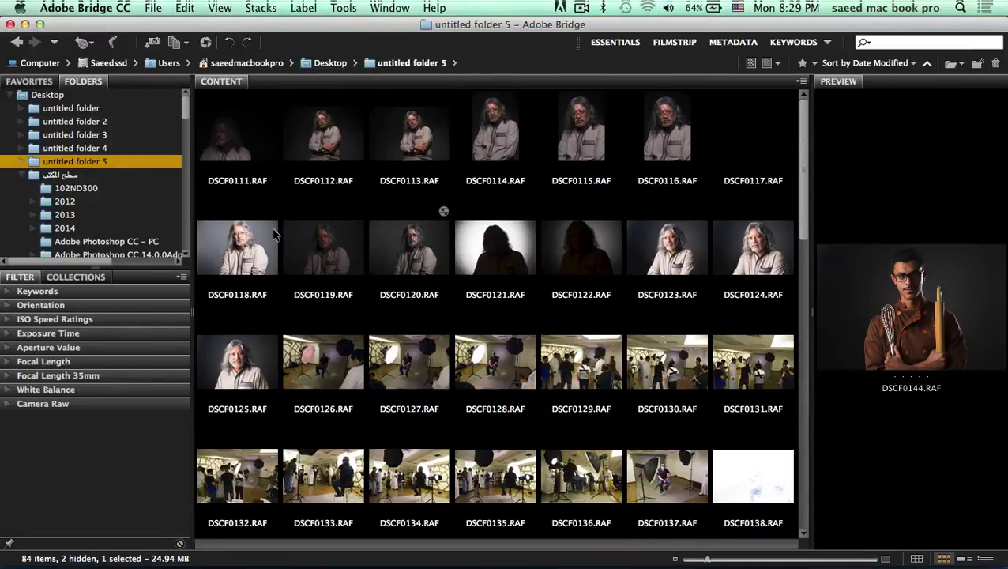
{"action": "scroll", "coordinate": [274, 234], "scroll_direction": "down", "scroll_amount": 10}
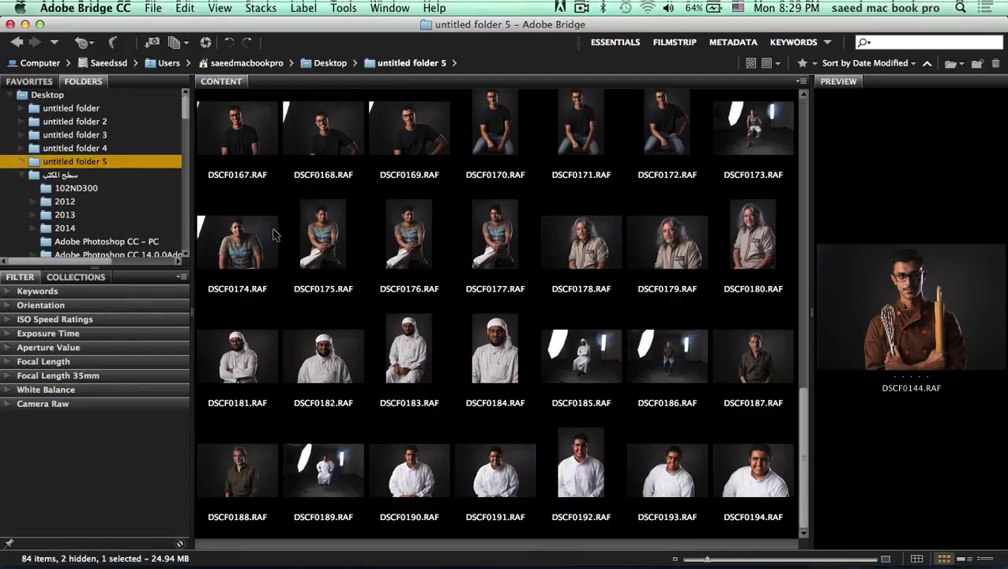
{"action": "scroll", "coordinate": [273, 234], "scroll_direction": "up", "scroll_amount": 1}
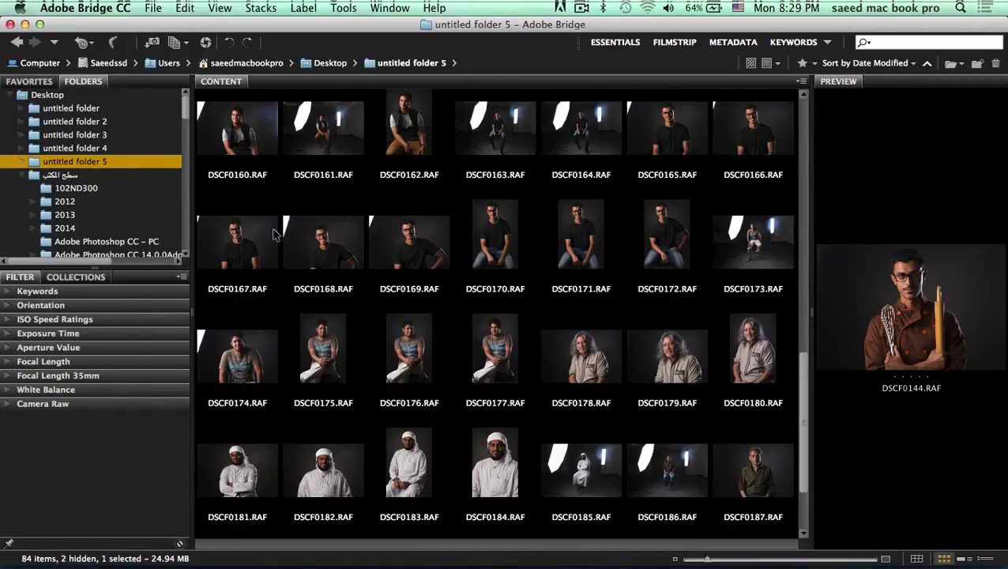
{"action": "scroll", "coordinate": [273, 234], "scroll_direction": "up", "scroll_amount": 1}
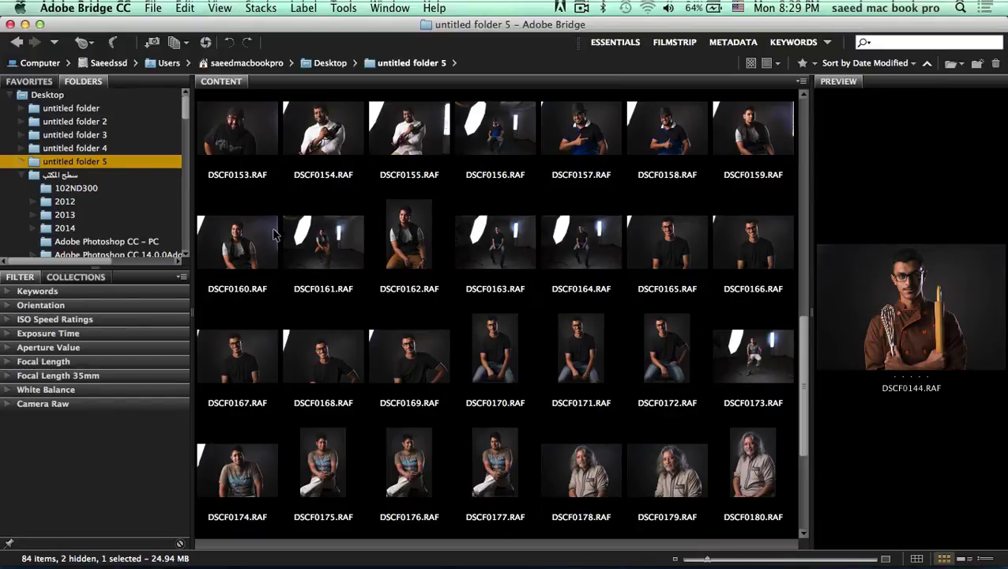
{"action": "scroll", "coordinate": [273, 234], "scroll_direction": "up", "scroll_amount": 1}
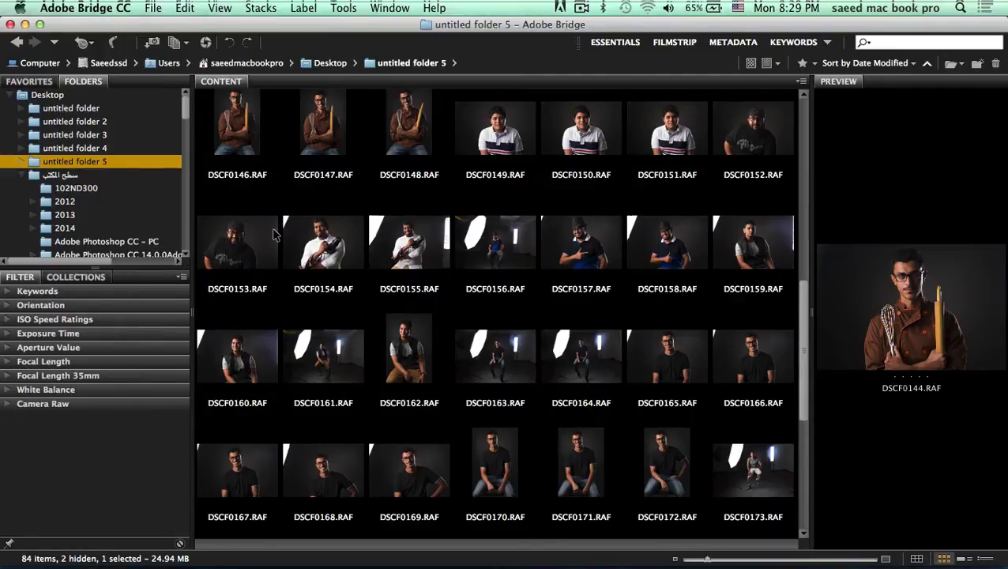
{"action": "scroll", "coordinate": [275, 235], "scroll_direction": "up", "scroll_amount": 2}
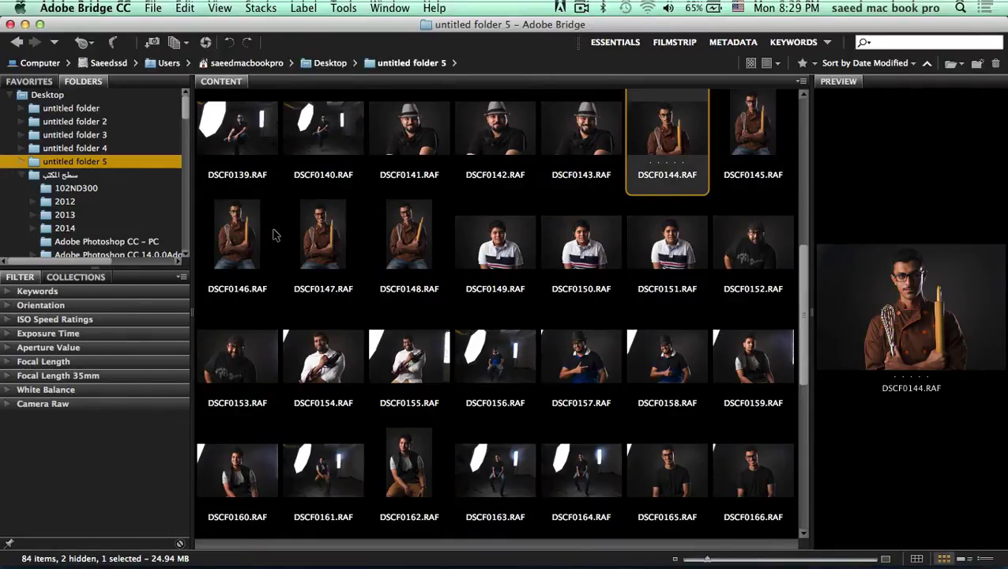
{"action": "scroll", "coordinate": [274, 234], "scroll_direction": "up", "scroll_amount": 2}
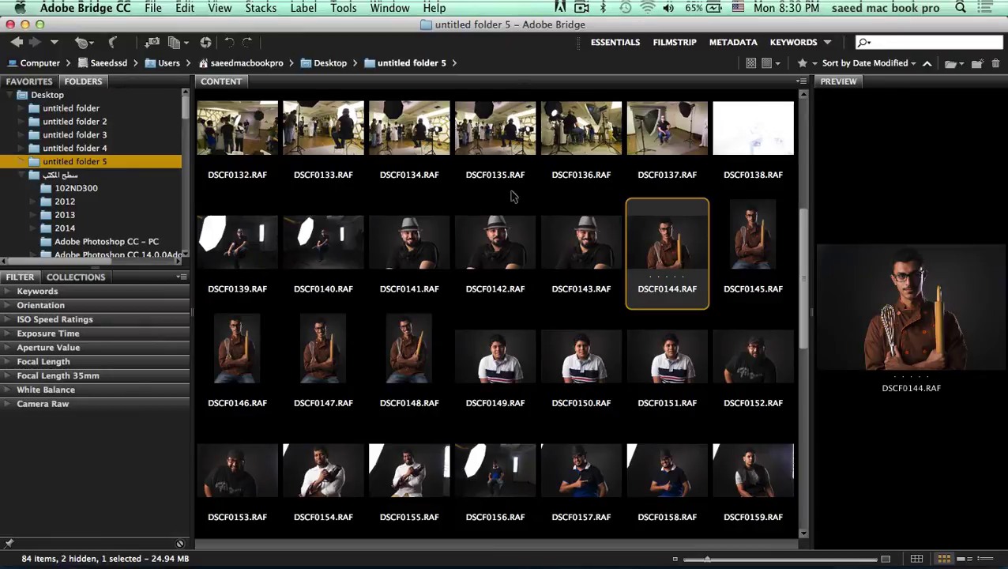
{"action": "double_click", "coordinate": [675, 246]}
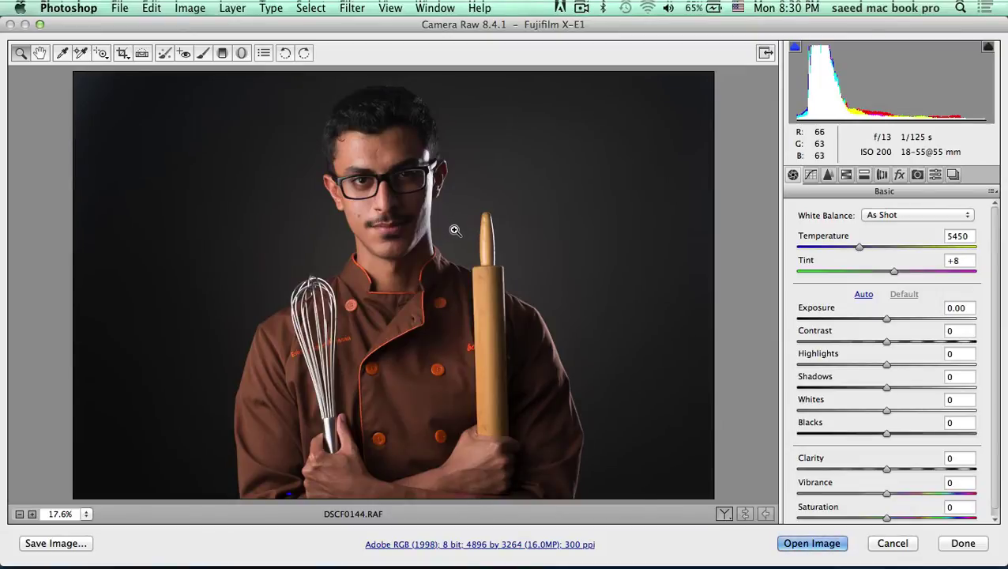
{"action": "left_click", "coordinate": [863, 295]}
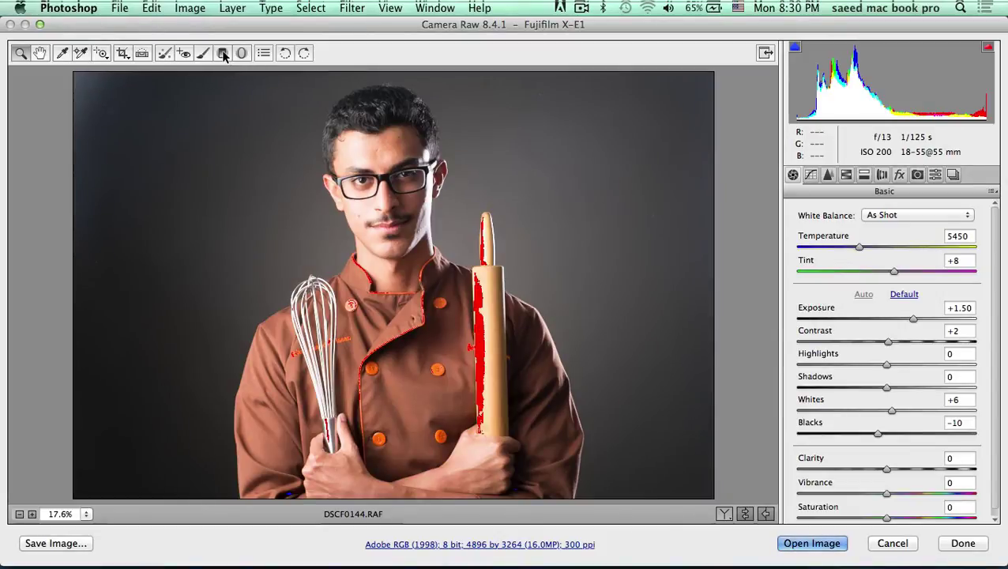
Add a diagonal graduated filter over the photo's upper-left corner and set its exposure to -1.35
{"action": "left_click", "coordinate": [224, 54]}
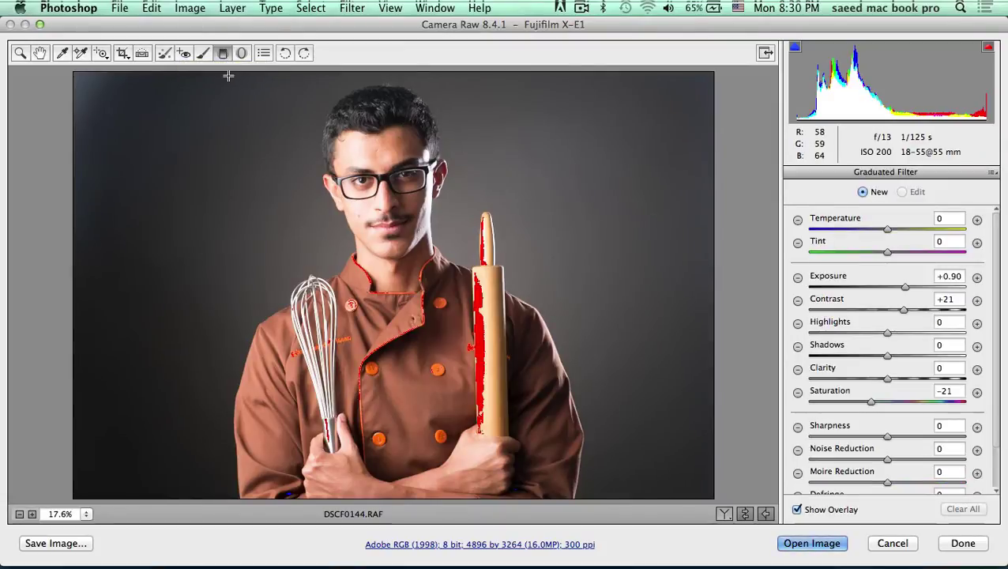
{"action": "left_click_drag", "start_coordinate": [73, 79], "coordinate": [163, 184]}
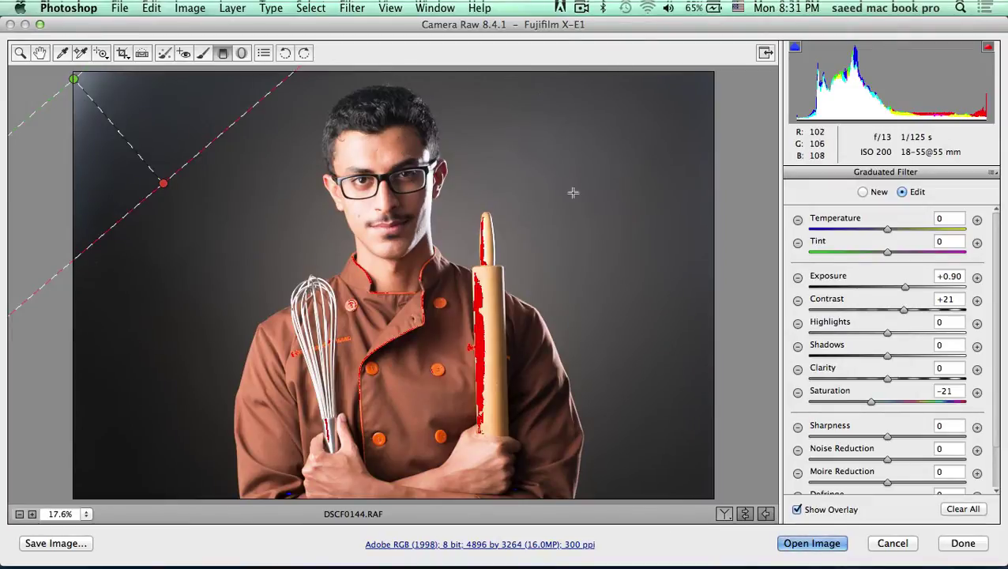
{"action": "left_click_drag", "start_coordinate": [904, 286], "coordinate": [863, 287]}
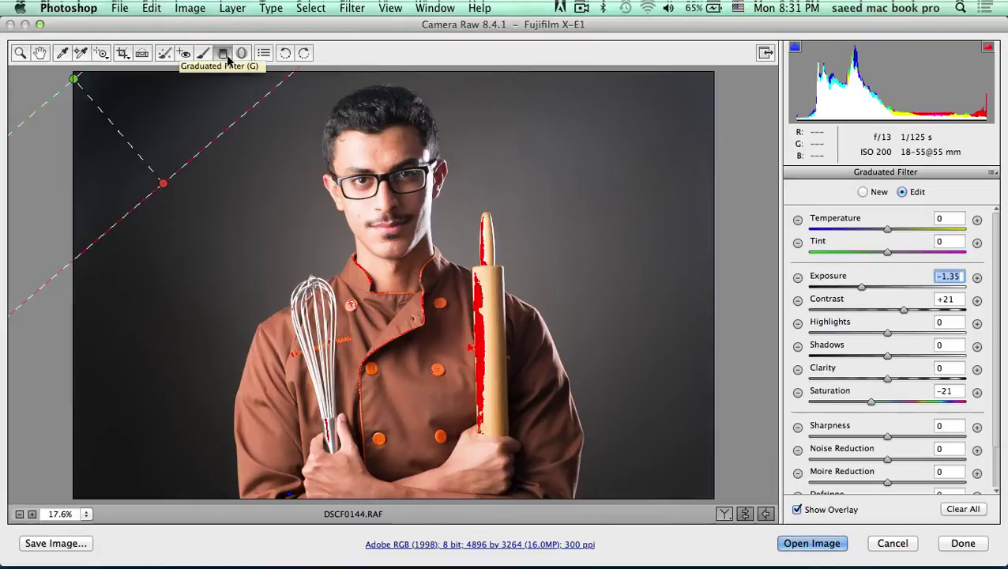
{"action": "left_click", "coordinate": [20, 53]}
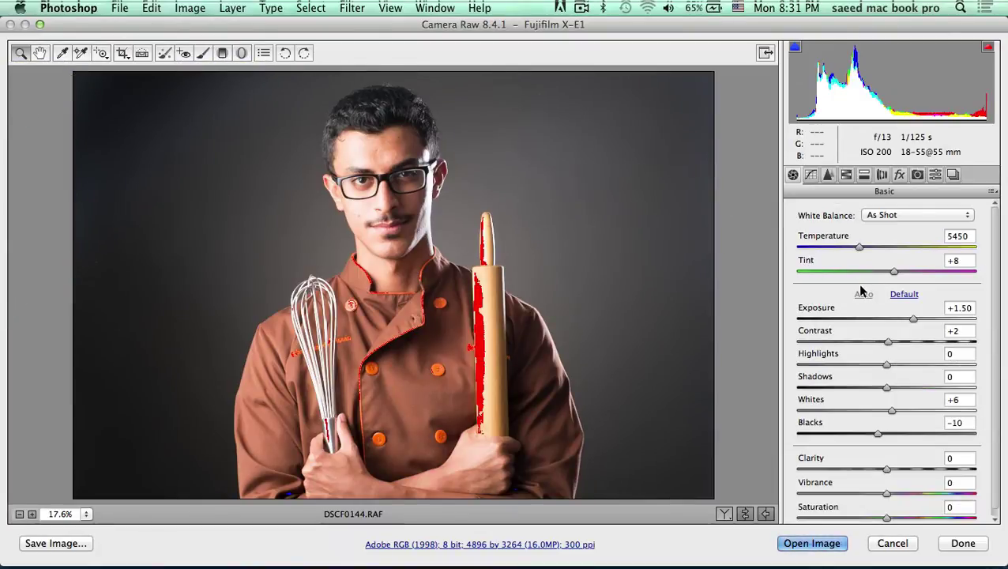
Set the chef photo's vibrance to -58
{"action": "scroll", "coordinate": [994, 298], "scroll_direction": "down", "scroll_amount": 1}
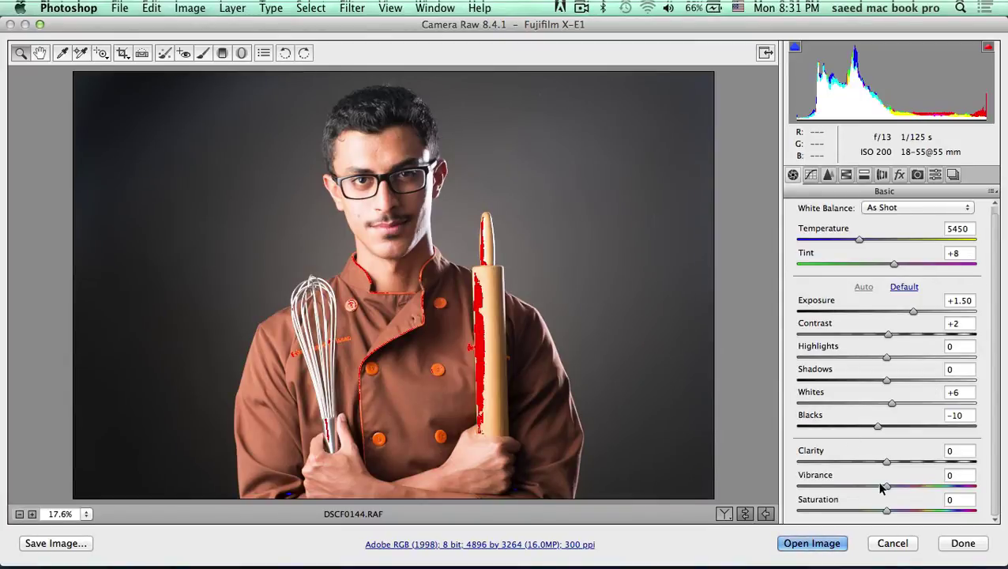
{"action": "left_click_drag", "start_coordinate": [885, 490], "coordinate": [833, 477]}
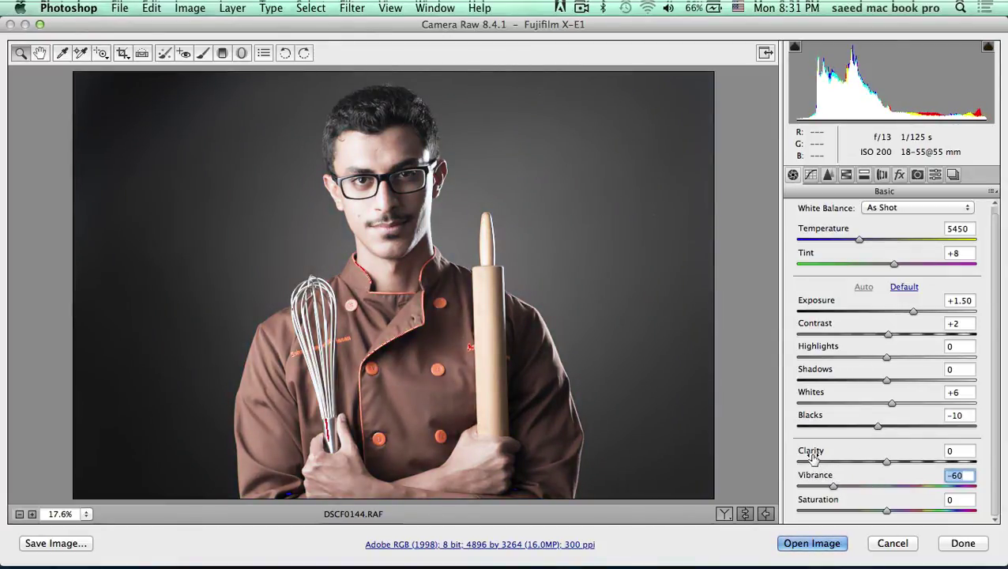
{"action": "left_click_drag", "start_coordinate": [829, 484], "coordinate": [840, 489]}
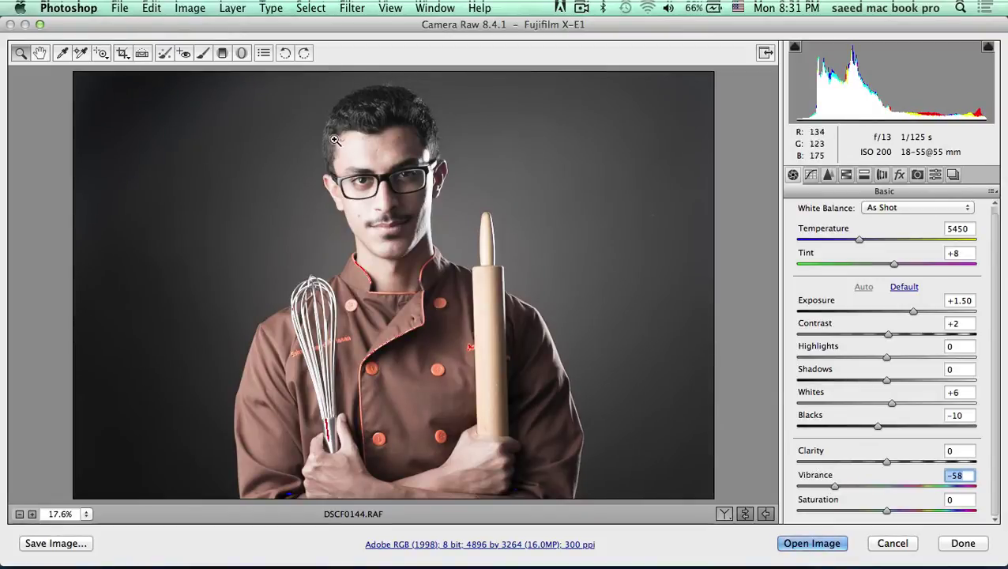
Examine the chef's facial skin up close and view the Spot Removal options
{"action": "left_click_drag", "start_coordinate": [297, 111], "coordinate": [452, 320]}
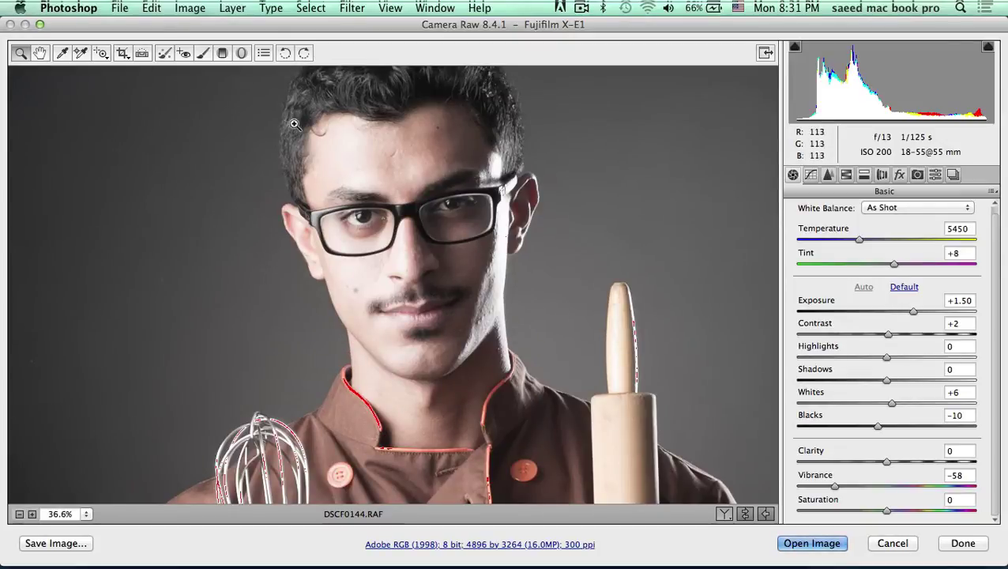
{"action": "left_click_drag", "start_coordinate": [264, 103], "coordinate": [542, 344]}
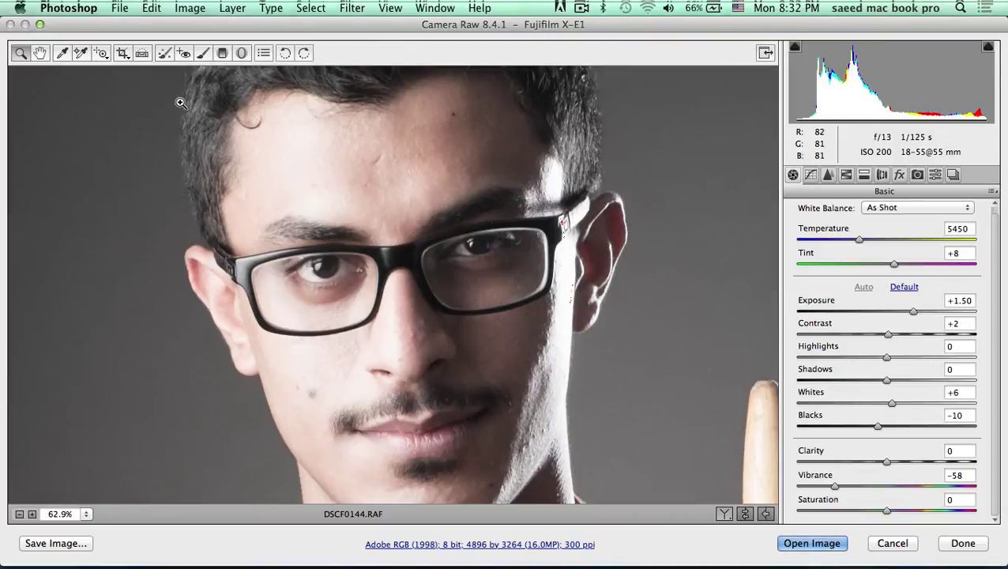
{"action": "left_click", "coordinate": [165, 53]}
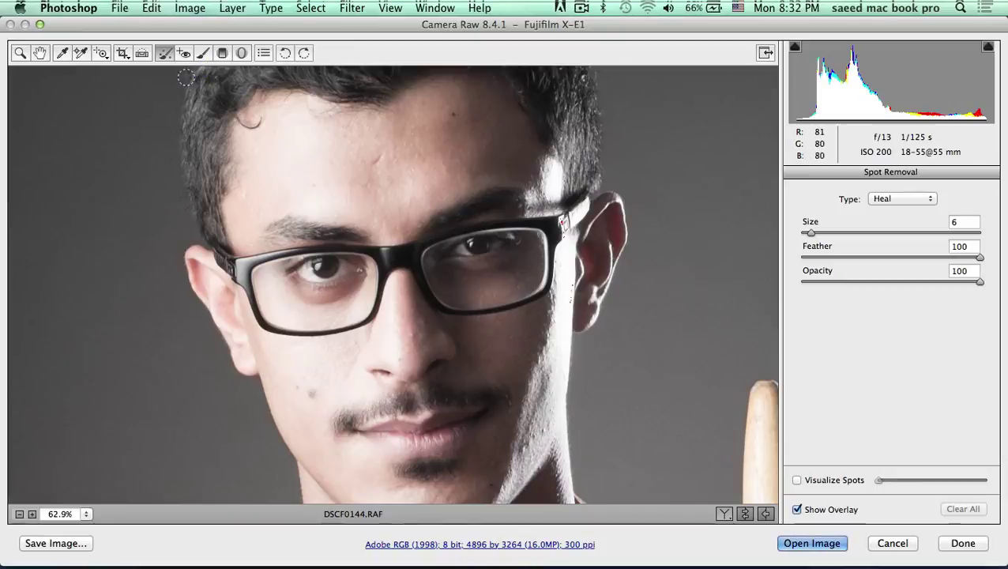
{"action": "double_click", "coordinate": [40, 53]}
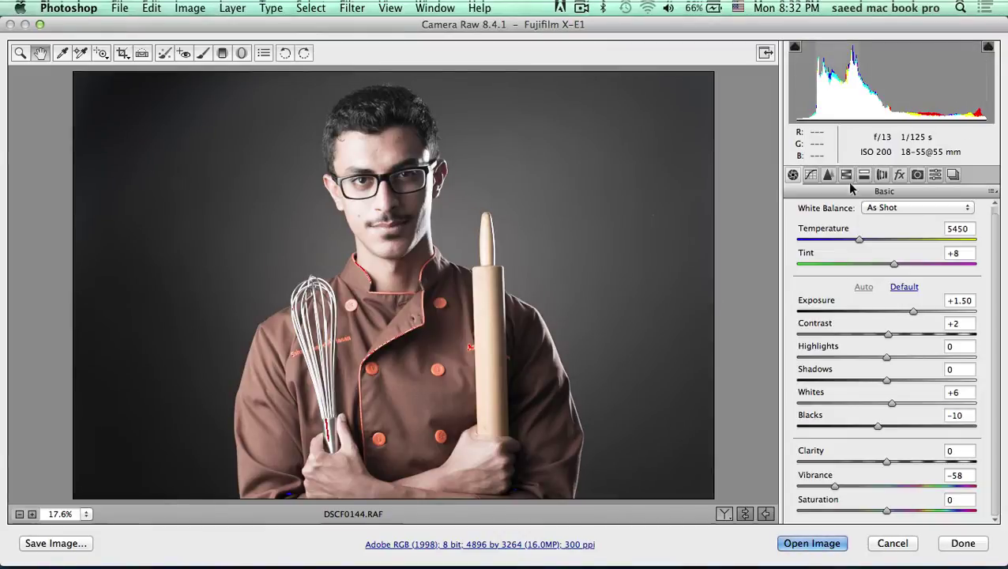
Set the chef photo's vibrance to -45
{"action": "left_click_drag", "start_coordinate": [835, 490], "coordinate": [878, 489]}
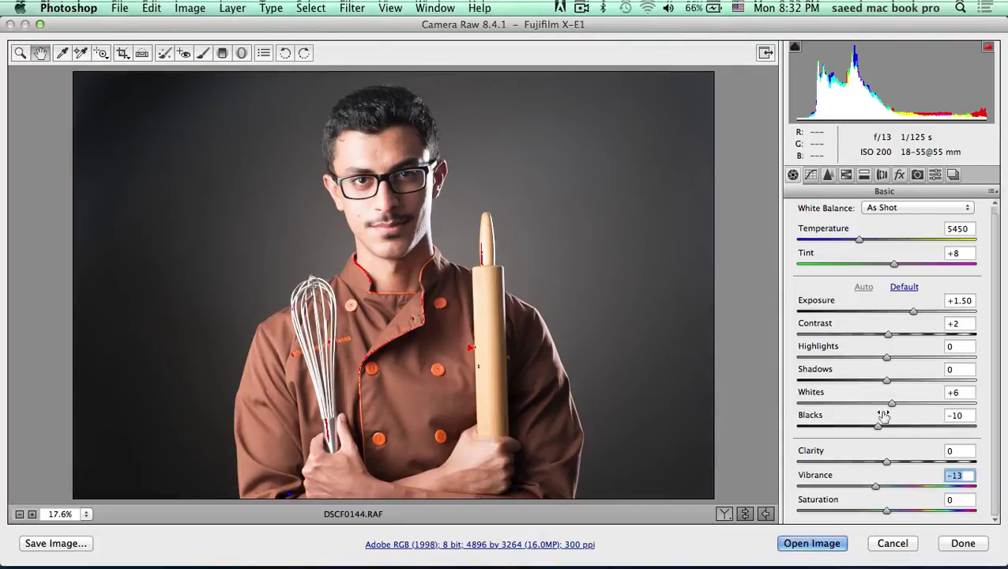
{"action": "left_click_drag", "start_coordinate": [877, 488], "coordinate": [848, 488]}
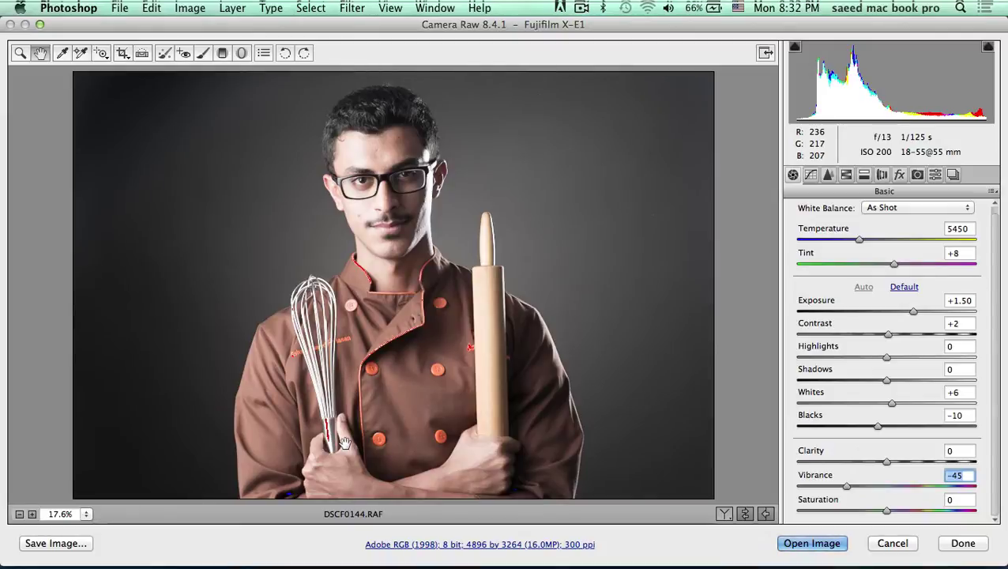
Heal the crease and the blemish in the middle of the chef's forehead with Spot Removal in Heal mode at size 6
{"action": "left_click", "coordinate": [20, 52]}
{"action": "left_click_drag", "start_coordinate": [310, 116], "coordinate": [447, 261]}
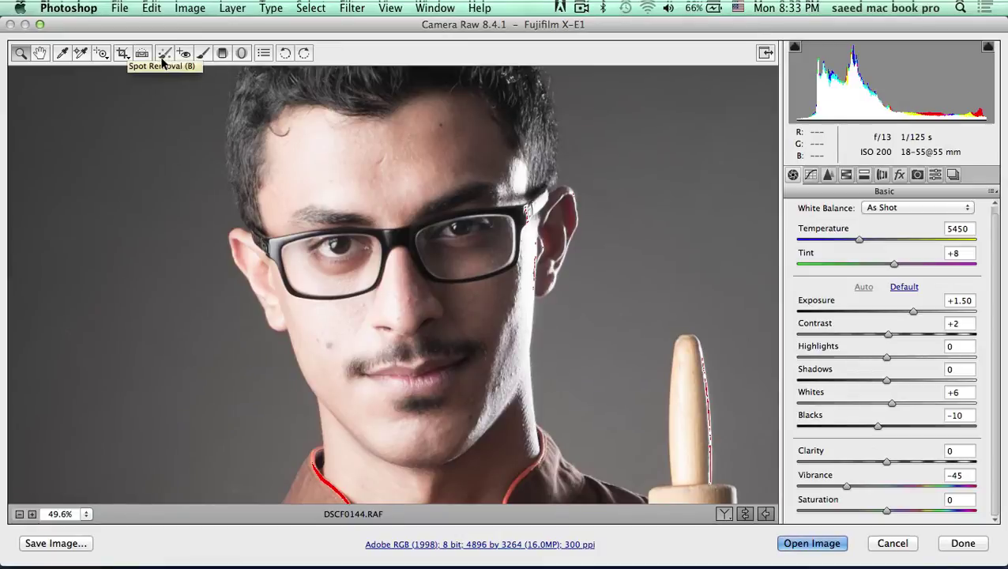
{"action": "double_click", "coordinate": [39, 53]}
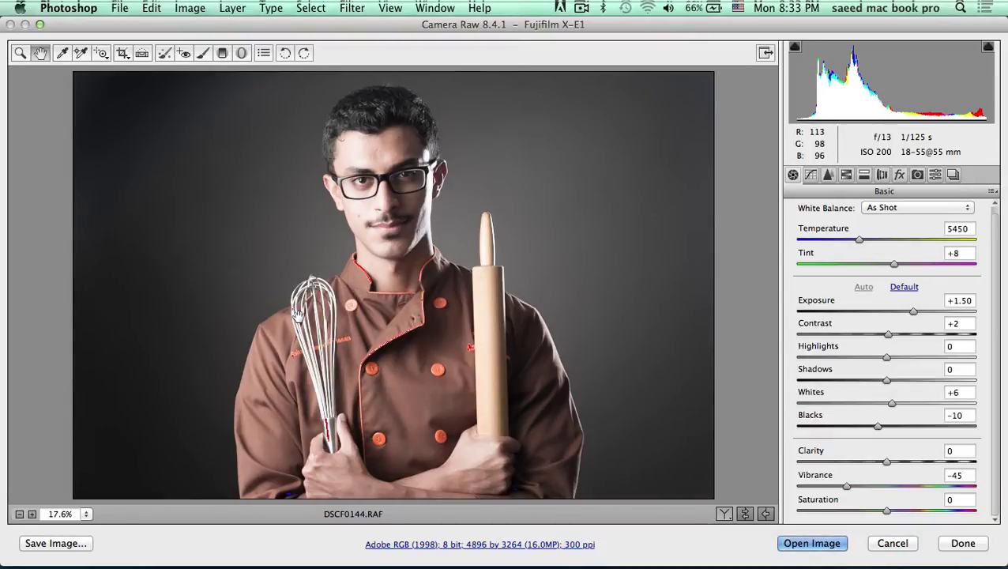
{"action": "double_click", "coordinate": [20, 53]}
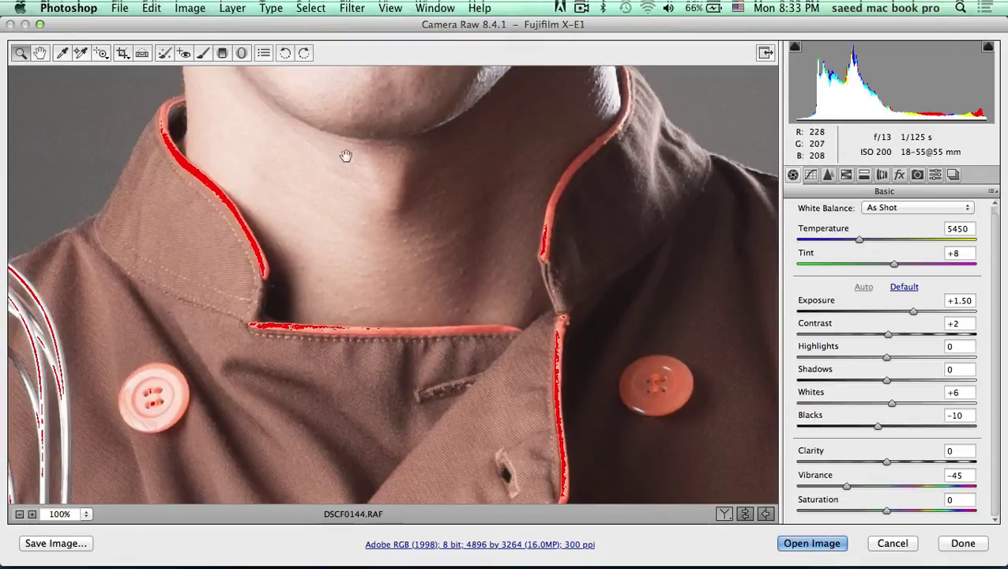
{"action": "left_click_drag", "start_coordinate": [371, 194], "coordinate": [439, 415]}
{"action": "scroll", "coordinate": [439, 415], "scroll_direction": "up", "scroll_amount": 10}
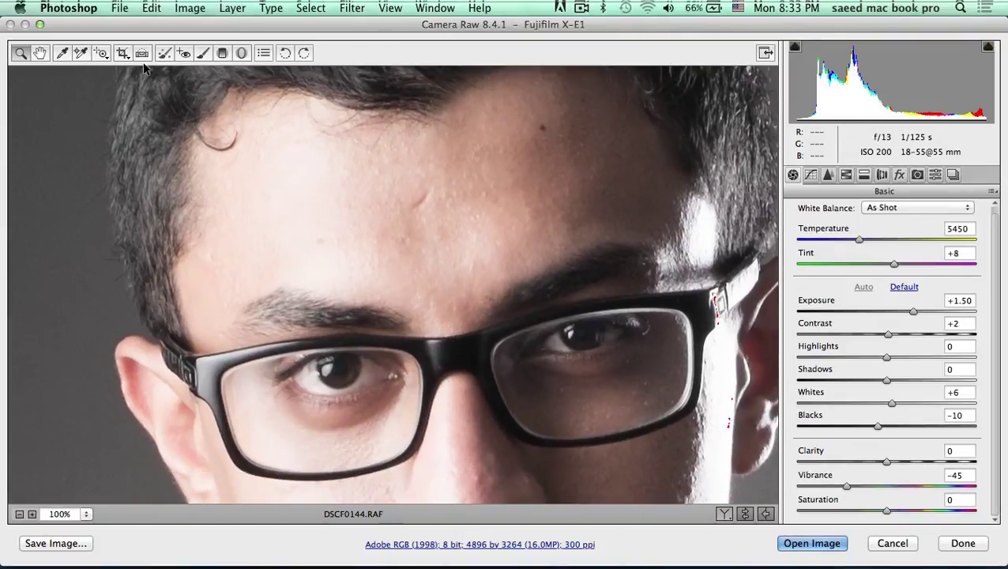
{"action": "left_click", "coordinate": [163, 53]}
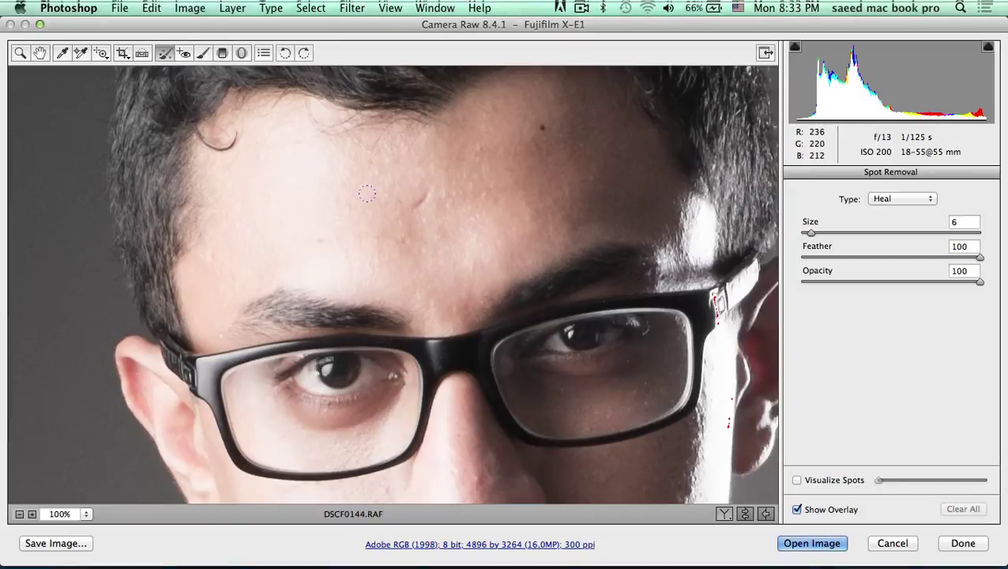
{"action": "left_click_drag", "start_coordinate": [414, 208], "coordinate": [430, 193]}
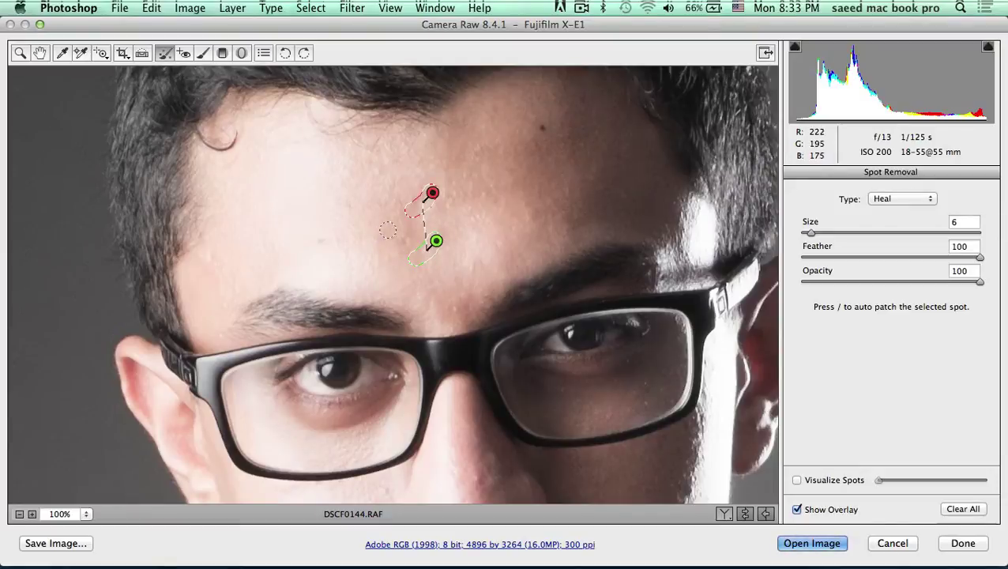
{"action": "key", "text": "super+z"}
{"action": "key", "text": "super+z"}
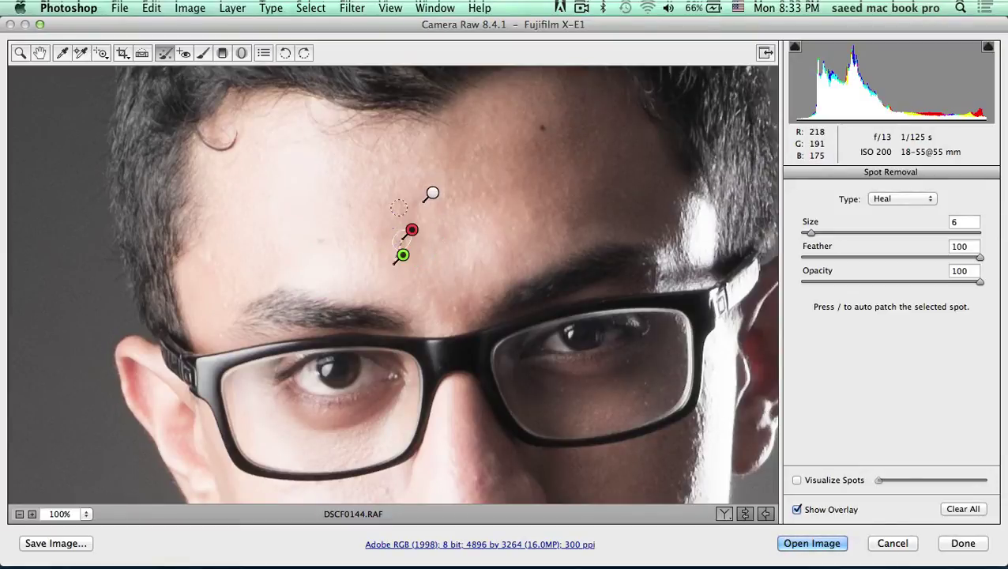
Heal the dark mole high on the forehead, sampling the skin just below it, and heal the small spots above the brightly lit eyebrow
{"action": "left_click", "coordinate": [544, 131]}
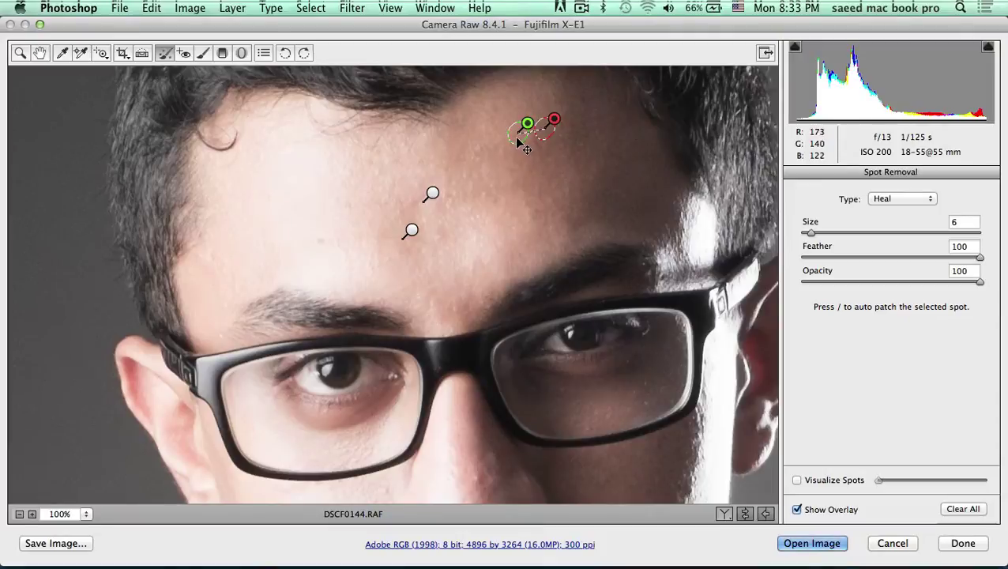
{"action": "mouse_move", "coordinate": [519, 142]}
{"action": "left_mouse_down"}
{"action": "mouse_move", "coordinate": [515, 157]}
{"action": "mouse_move", "coordinate": [590, 196]}
{"action": "mouse_move", "coordinate": [500, 175]}
{"action": "mouse_move", "coordinate": [548, 174]}
{"action": "left_mouse_up"}
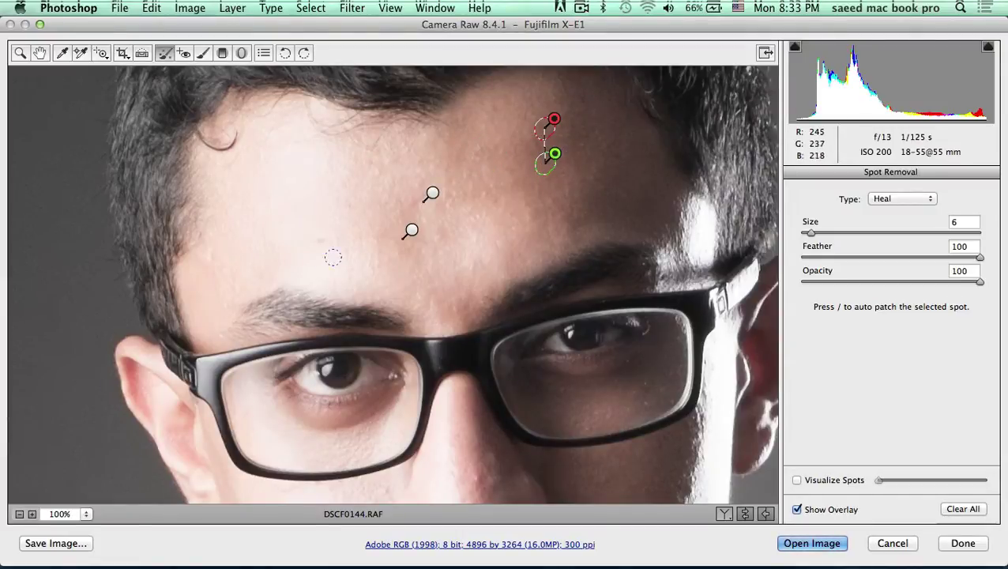
{"action": "left_click", "coordinate": [341, 206]}
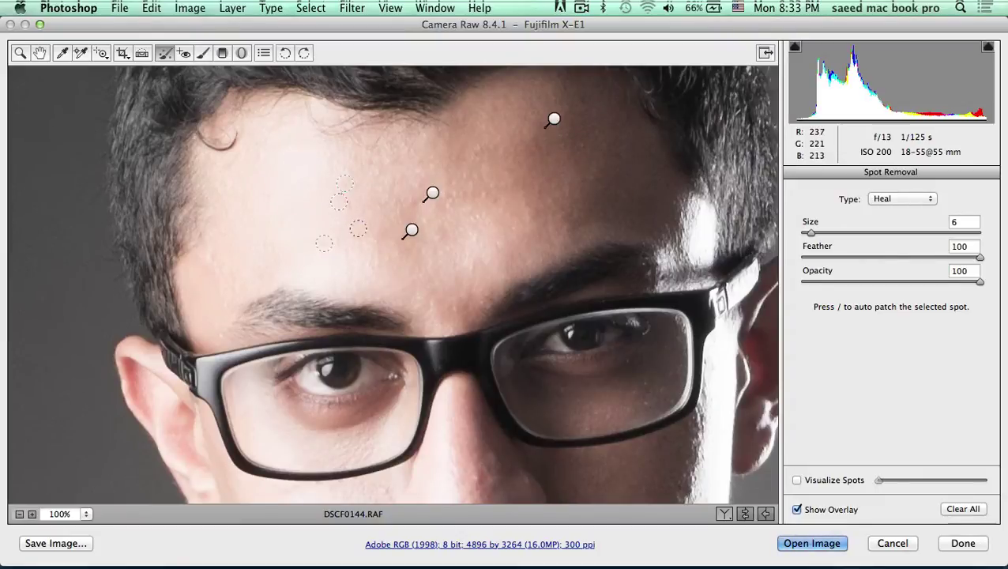
Heal the blemishes on the shadowed side of the nose and move the upper patch's source down toward the nostril
{"action": "scroll", "coordinate": [441, 261], "scroll_direction": "down", "scroll_amount": 5}
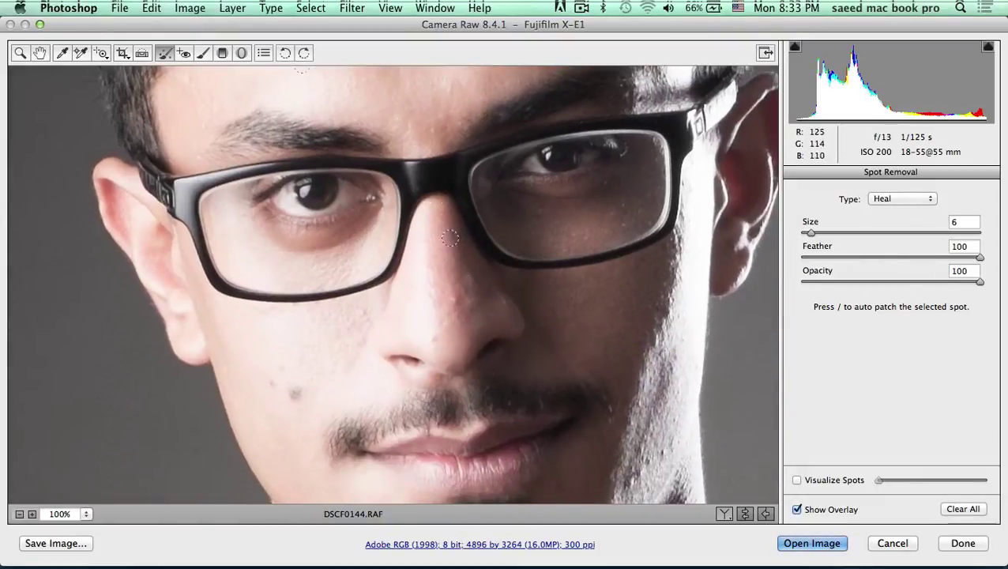
{"action": "left_click", "coordinate": [452, 295]}
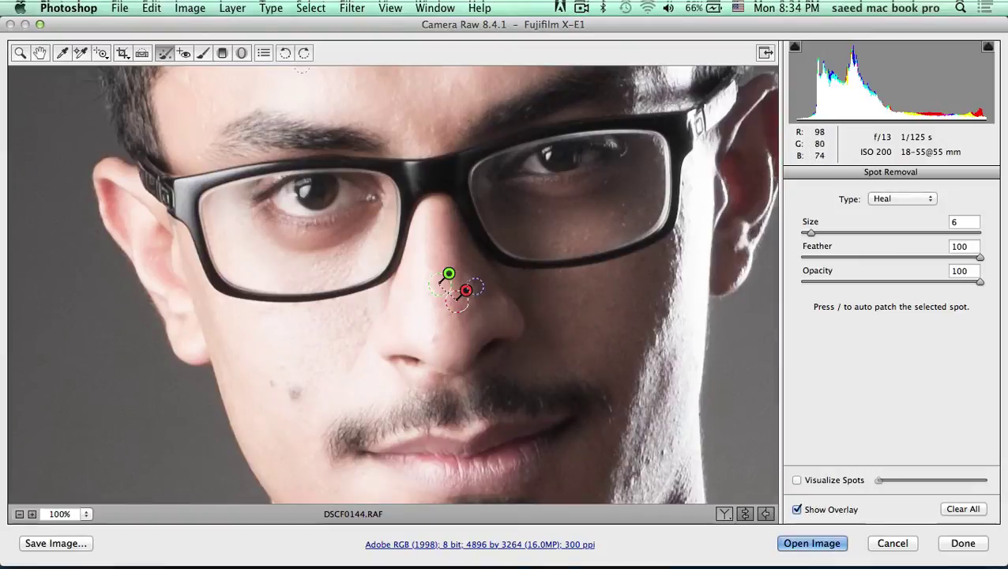
{"action": "left_click", "coordinate": [477, 271]}
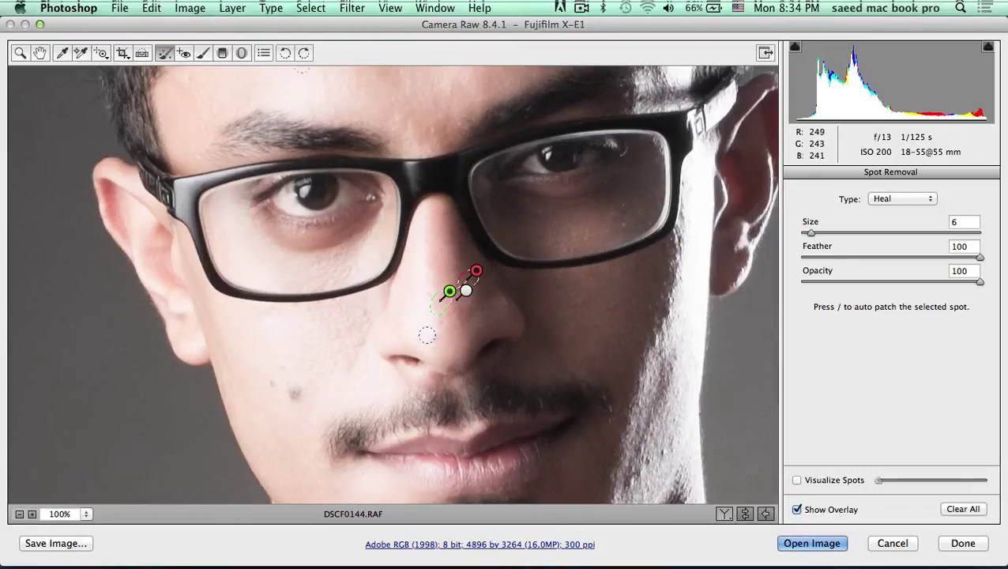
{"action": "left_click_drag", "start_coordinate": [447, 312], "coordinate": [475, 324]}
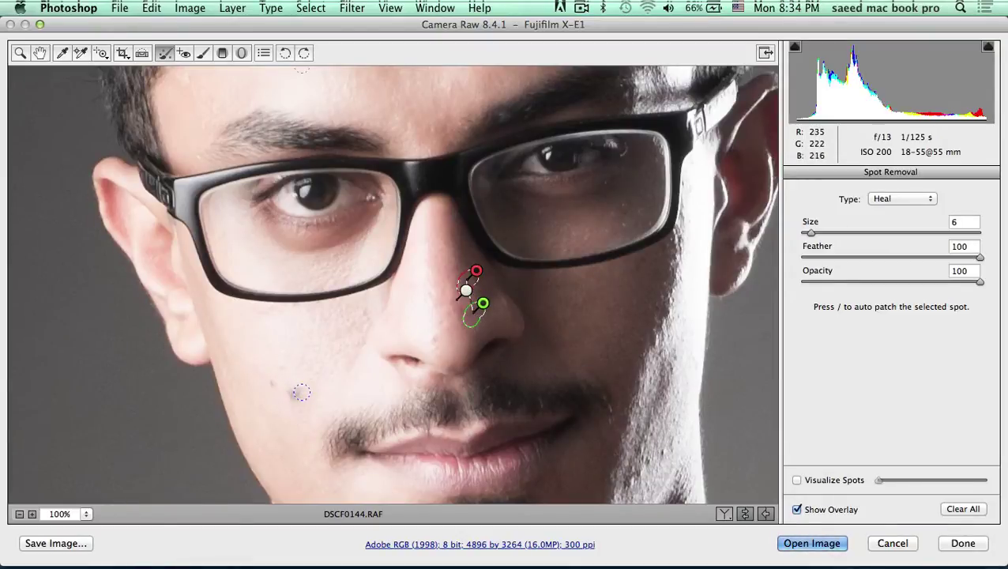
Heal the small spot on the brighter cheek, the dark spot beside the chin and the two blemishes along the rim-lit jaw
{"action": "left_click_drag", "start_coordinate": [360, 303], "coordinate": [335, 196]}
{"action": "left_click", "coordinate": [251, 255]}
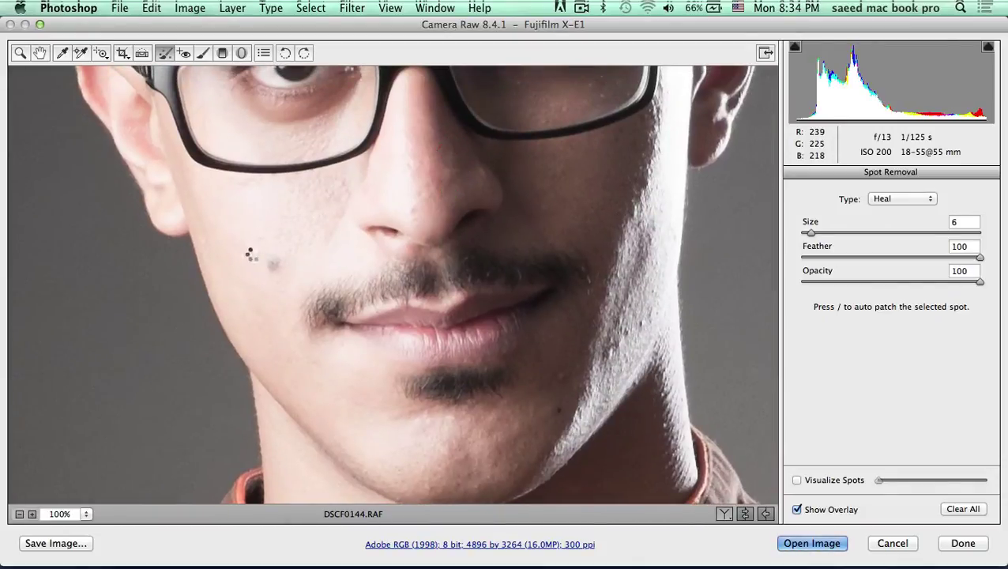
{"action": "left_click", "coordinate": [561, 409]}
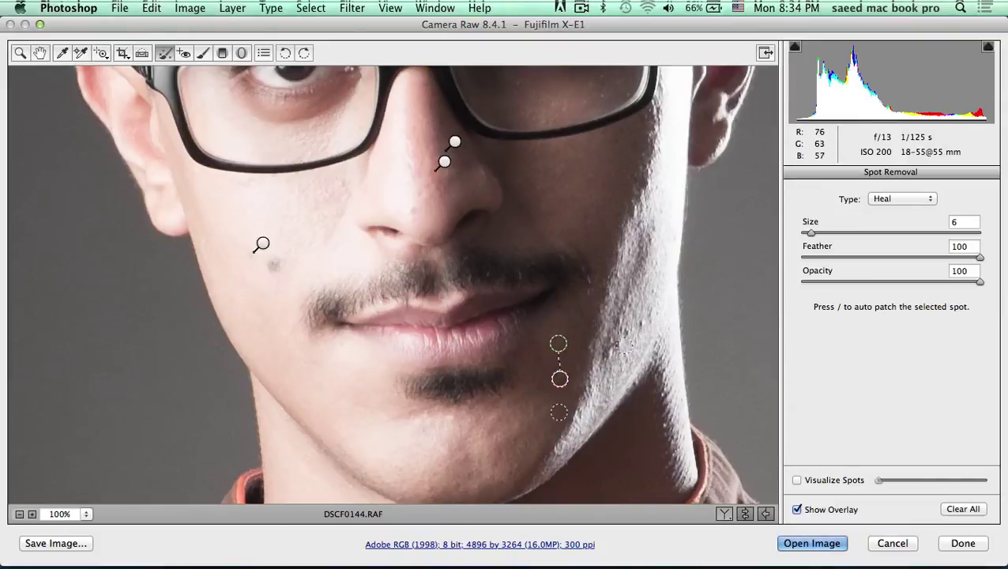
{"action": "left_click", "coordinate": [642, 324]}
{"action": "left_click", "coordinate": [610, 349]}
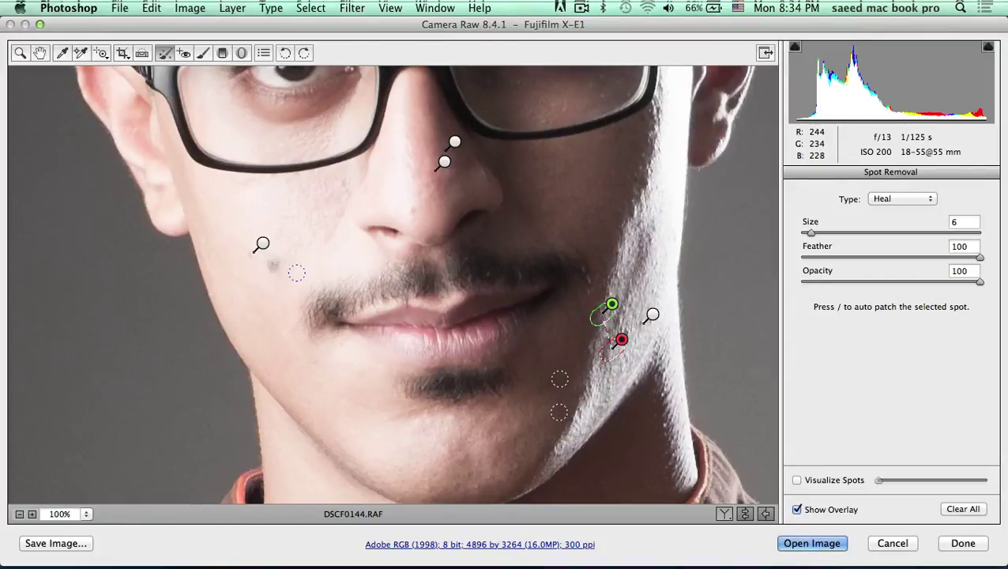
Heal the blemish near the nose tip, the larger mole on the brighter cheek and the faint mark beside it
{"action": "left_click", "coordinate": [413, 212]}
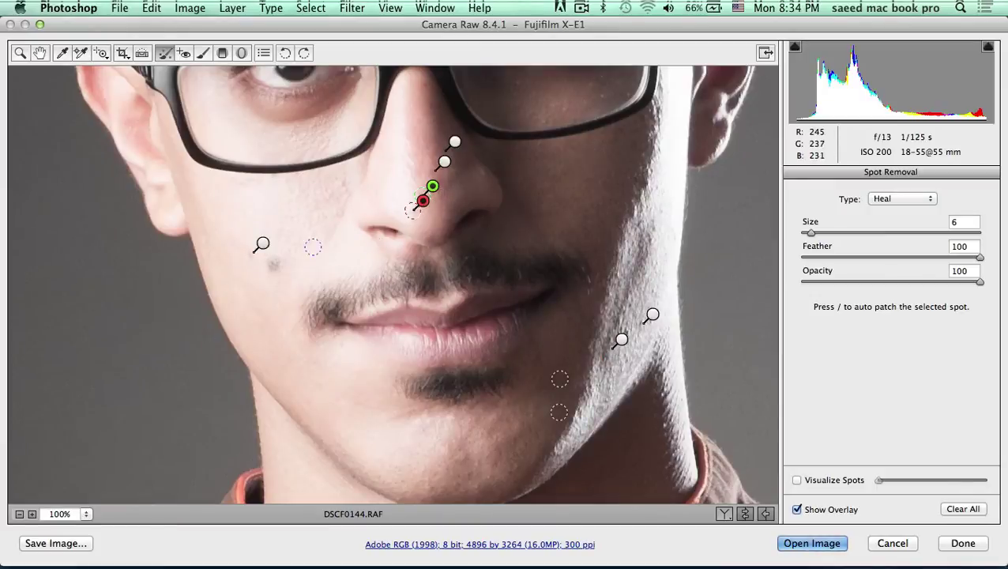
{"action": "left_click", "coordinate": [272, 266]}
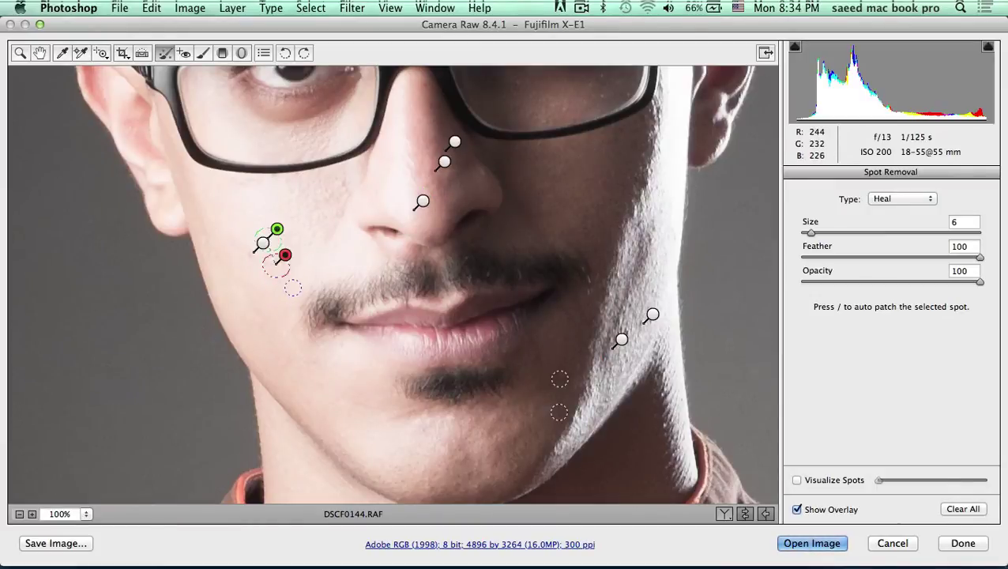
{"action": "left_click", "coordinate": [251, 257]}
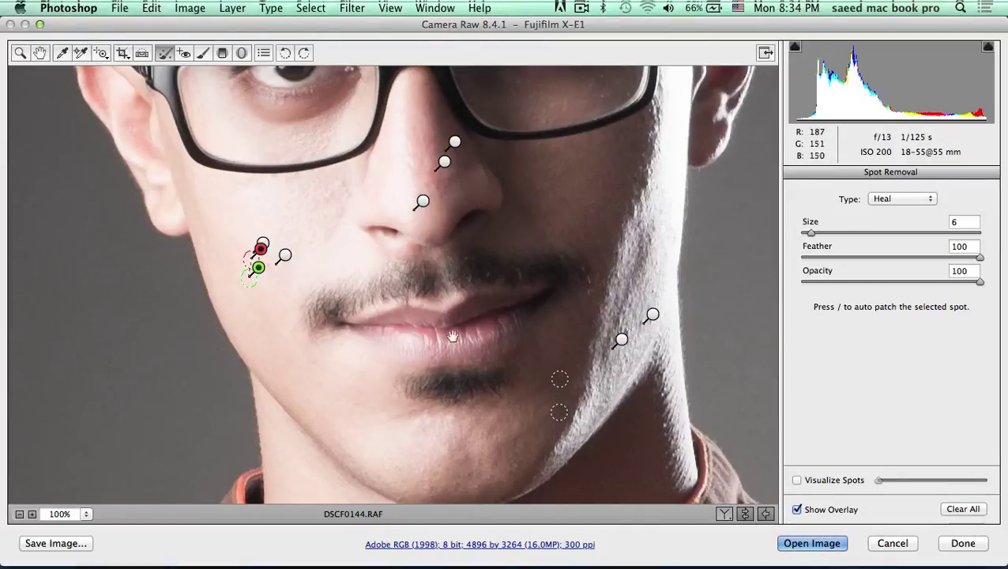
Examine the forehead, nose, cheeks, chin and neck at 100% for remaining blemishes, and view the whole photo
{"action": "left_click_drag", "start_coordinate": [424, 221], "coordinate": [386, 250]}
{"action": "scroll", "coordinate": [386, 251], "scroll_direction": "up", "scroll_amount": 5}
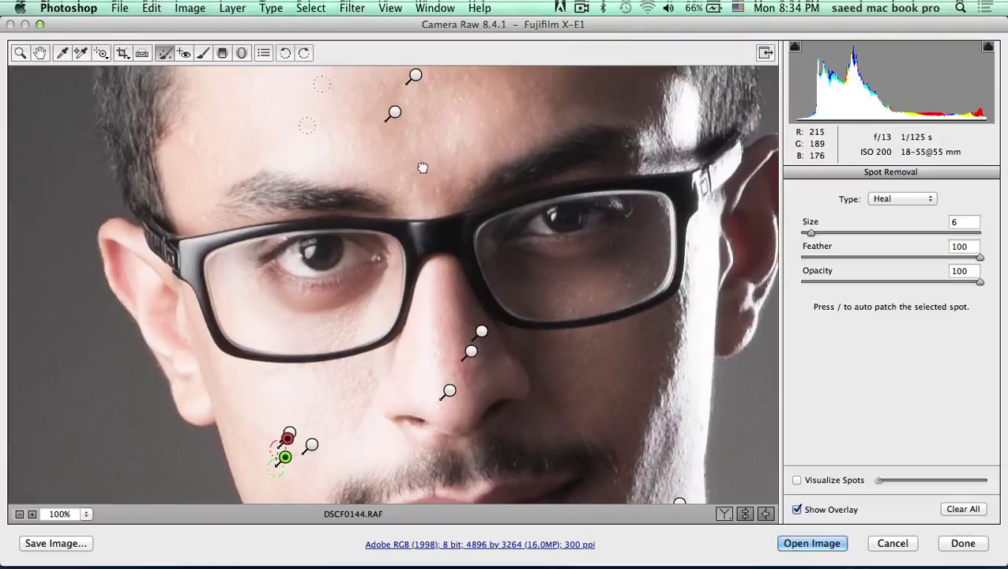
{"action": "mouse_move", "coordinate": [422, 168]}
{"action": "left_mouse_down"}
{"action": "mouse_move", "coordinate": [453, 221]}
{"action": "mouse_move", "coordinate": [447, 227]}
{"action": "mouse_move", "coordinate": [440, 164]}
{"action": "left_mouse_up"}
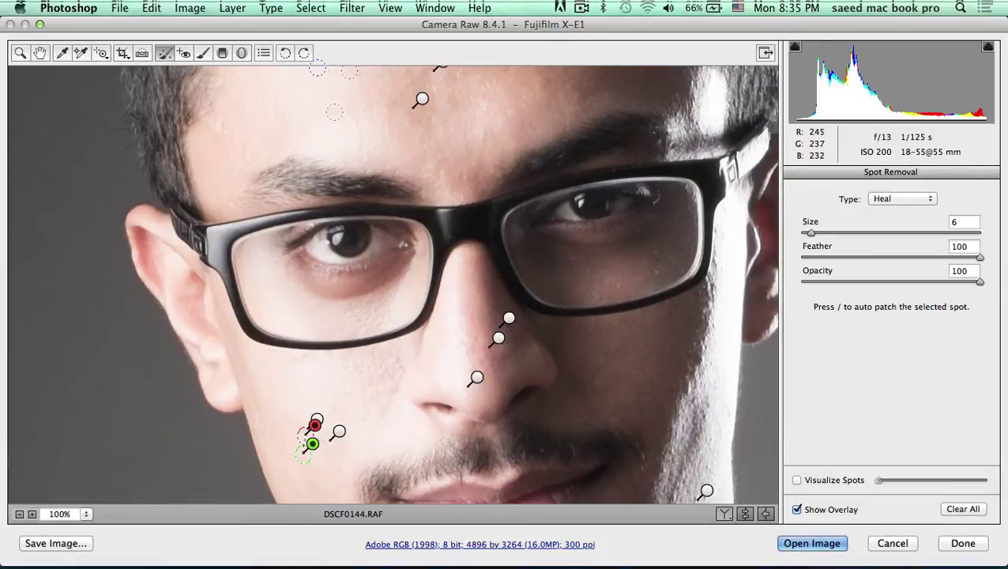
{"action": "left_click_drag", "start_coordinate": [374, 142], "coordinate": [292, 274]}
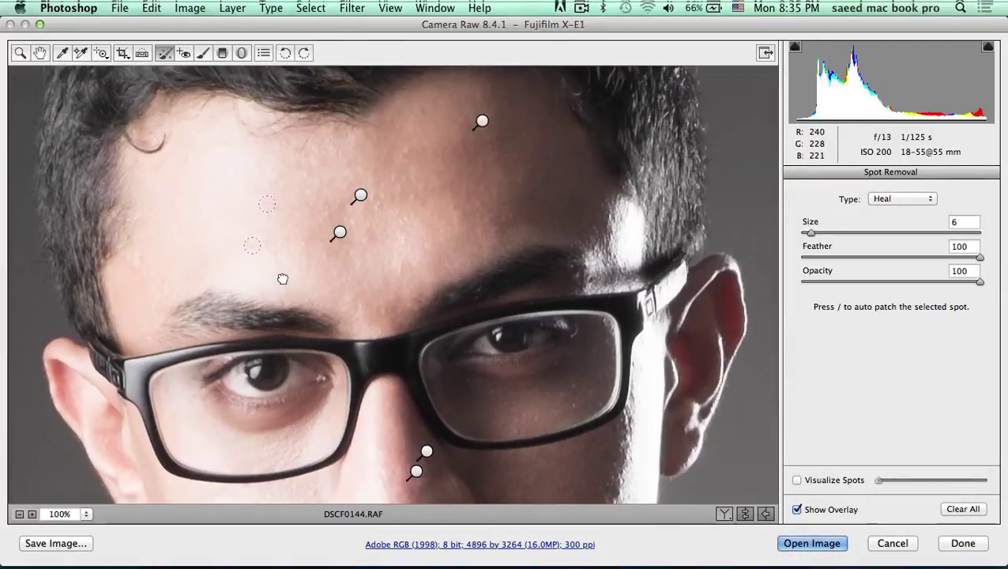
{"action": "left_click_drag", "start_coordinate": [401, 293], "coordinate": [462, 153]}
{"action": "left_click_drag", "start_coordinate": [502, 260], "coordinate": [420, 249]}
{"action": "left_click_drag", "start_coordinate": [423, 297], "coordinate": [415, 224]}
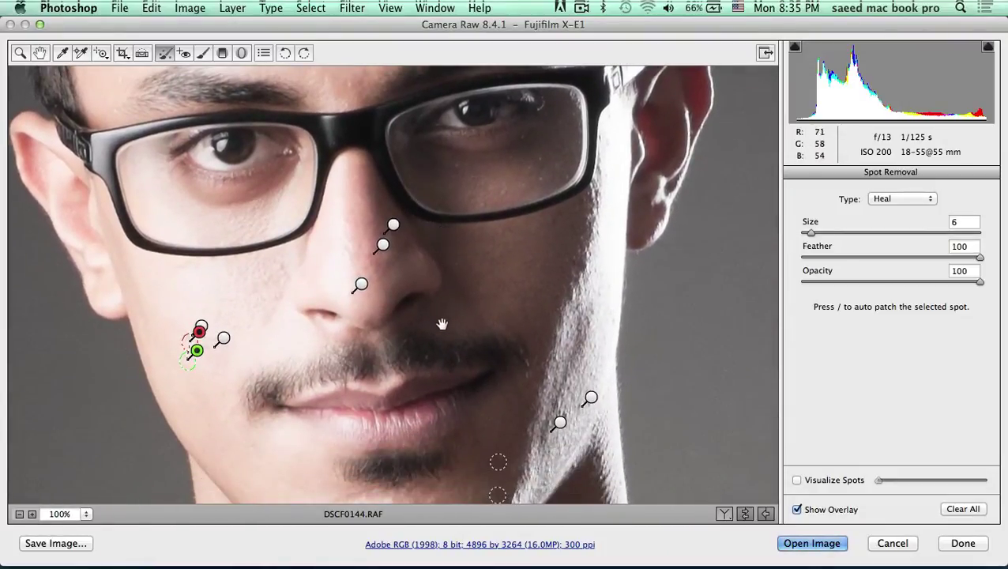
{"action": "left_click_drag", "start_coordinate": [473, 353], "coordinate": [464, 299]}
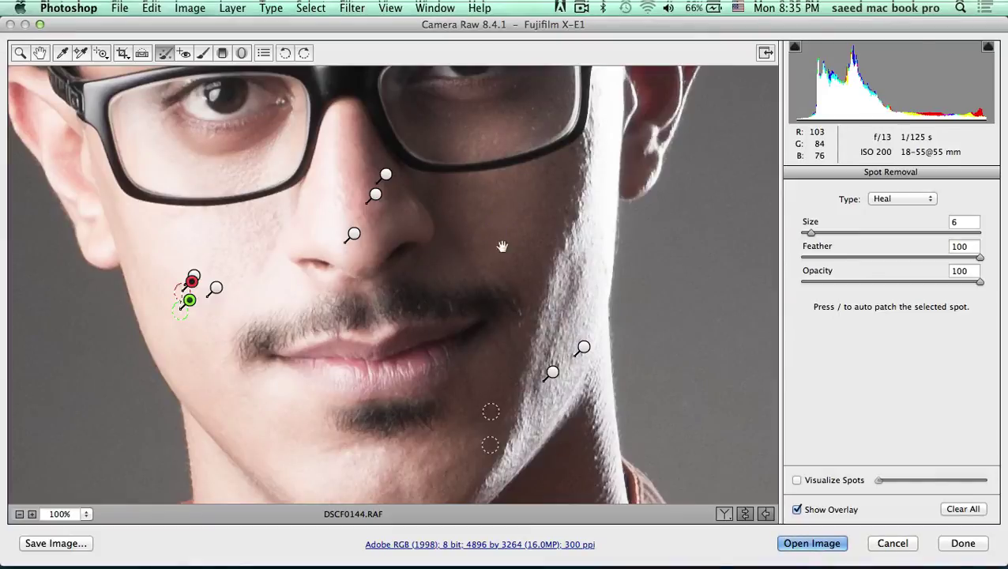
{"action": "scroll", "coordinate": [502, 246], "scroll_direction": "down", "scroll_amount": 5}
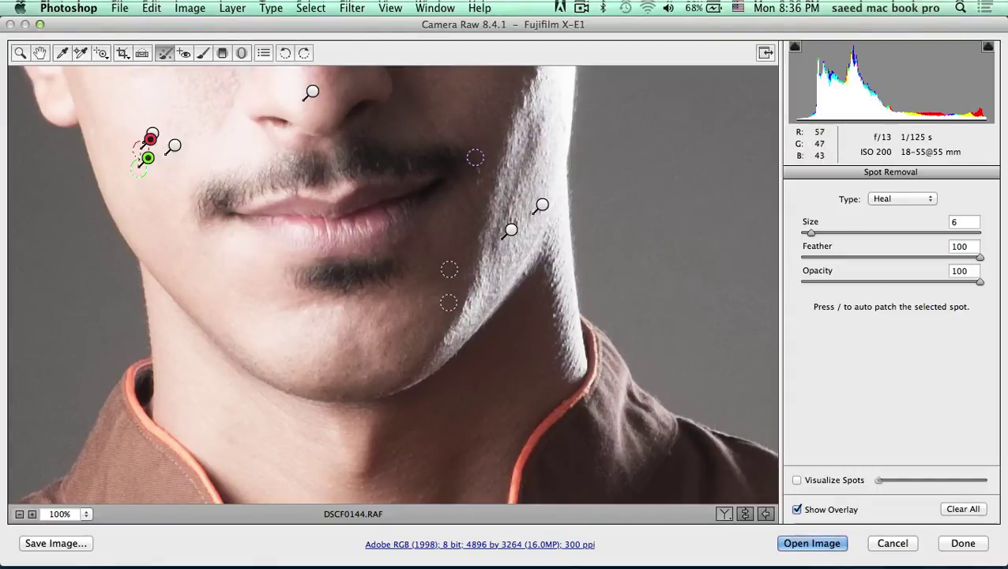
{"action": "left_click_drag", "start_coordinate": [329, 295], "coordinate": [433, 304]}
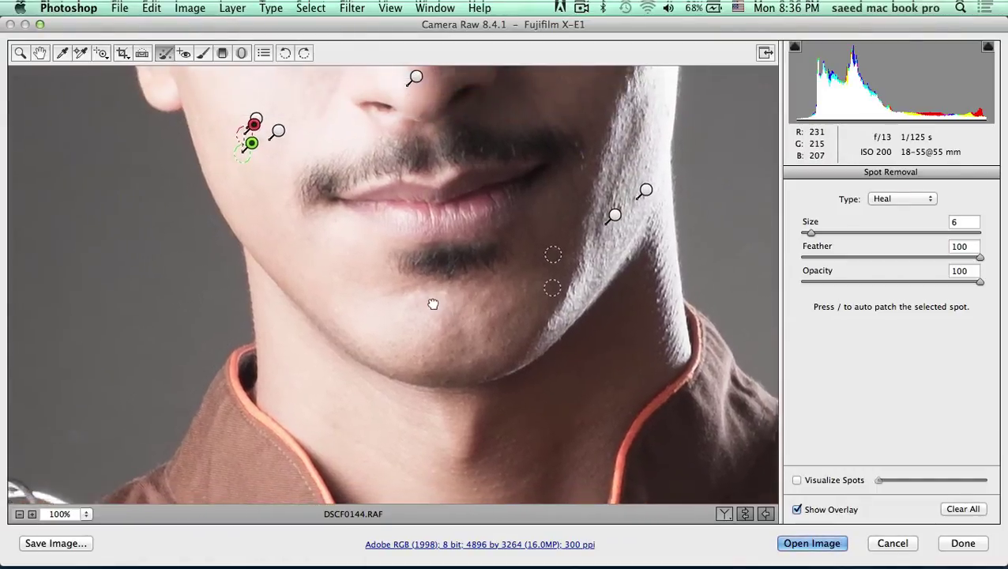
{"action": "scroll", "coordinate": [433, 304], "scroll_direction": "up", "scroll_amount": 10}
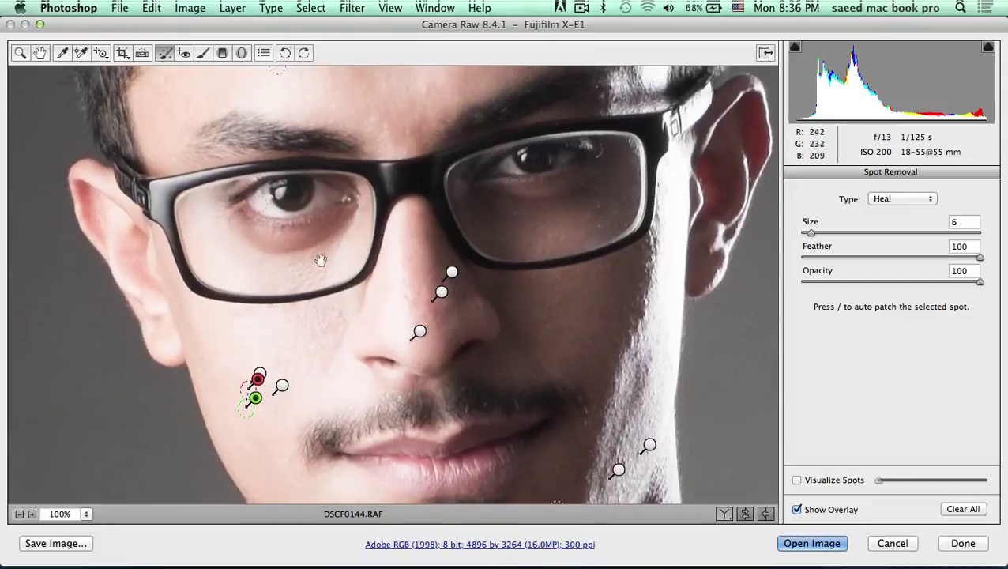
{"action": "double_click", "coordinate": [44, 53]}
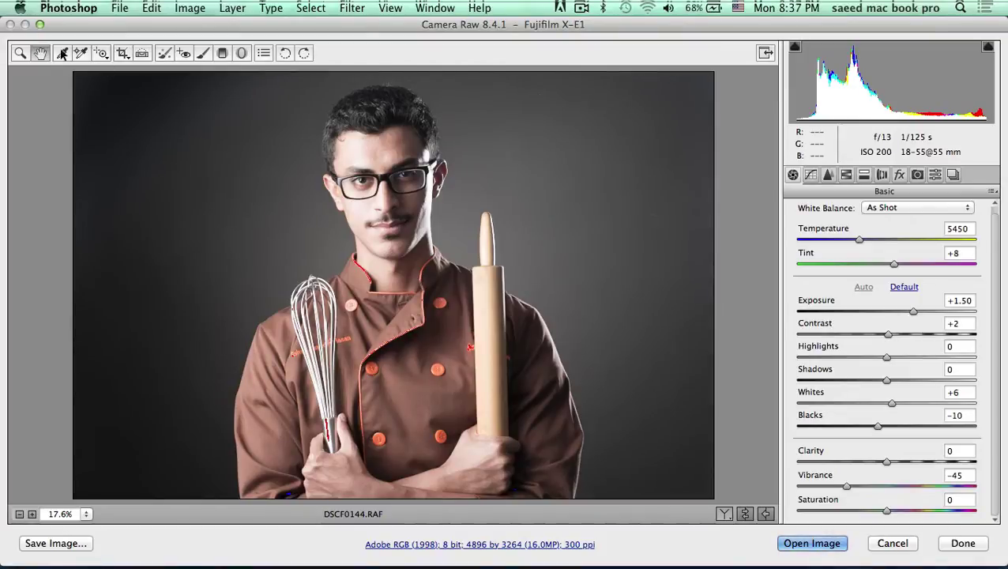
Reset the Adjustment Brush's exposure, contrast and saturation to 0 for a new adjustment on the chef's face
{"action": "left_click", "coordinate": [15, 54]}
{"action": "left_click_drag", "start_coordinate": [303, 99], "coordinate": [445, 296]}
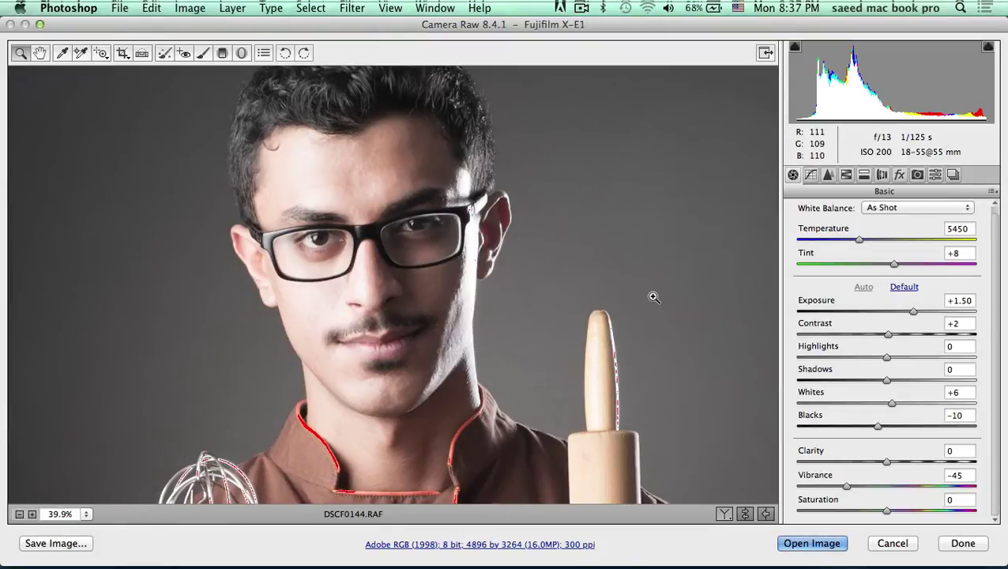
{"action": "left_click", "coordinate": [203, 53]}
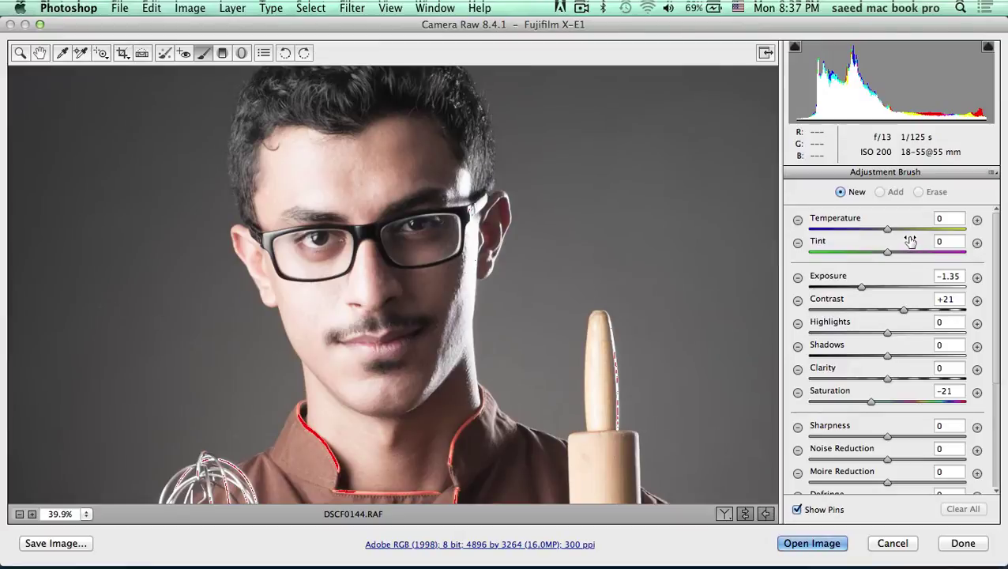
{"action": "double_click", "coordinate": [859, 286]}
{"action": "double_click", "coordinate": [903, 311]}
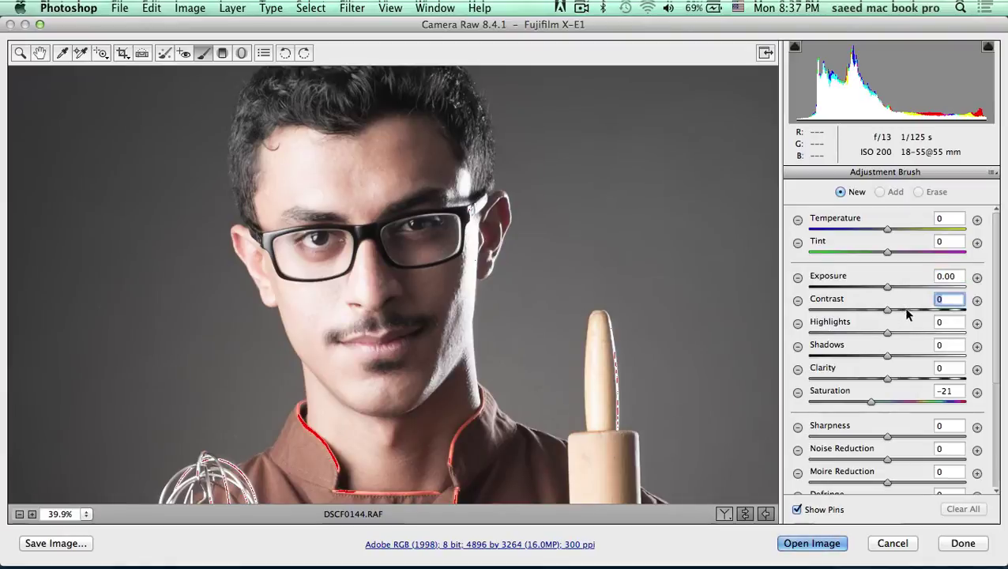
{"action": "double_click", "coordinate": [871, 400]}
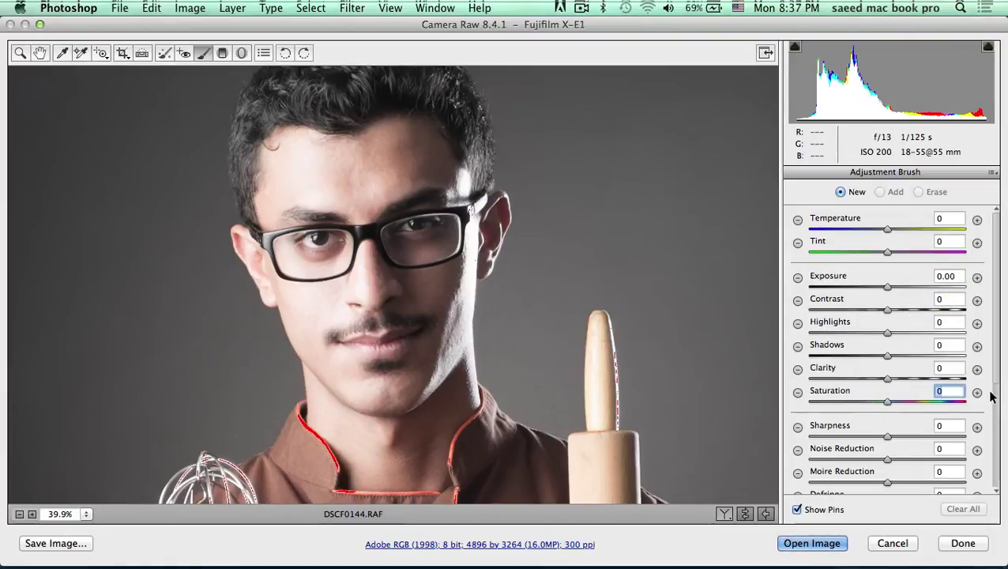
Set the Adjustment Brush's clarity to -100 for skin softening
{"action": "scroll", "coordinate": [976, 375], "scroll_direction": "down", "scroll_amount": 3}
{"action": "scroll", "coordinate": [976, 376], "scroll_direction": "up", "scroll_amount": 3}
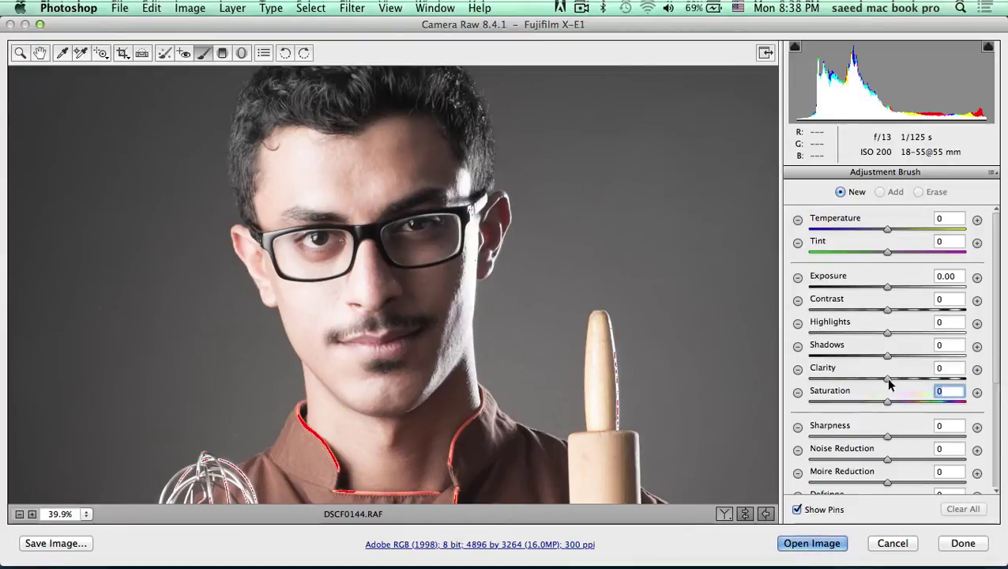
{"action": "left_click_drag", "start_coordinate": [887, 379], "coordinate": [805, 379]}
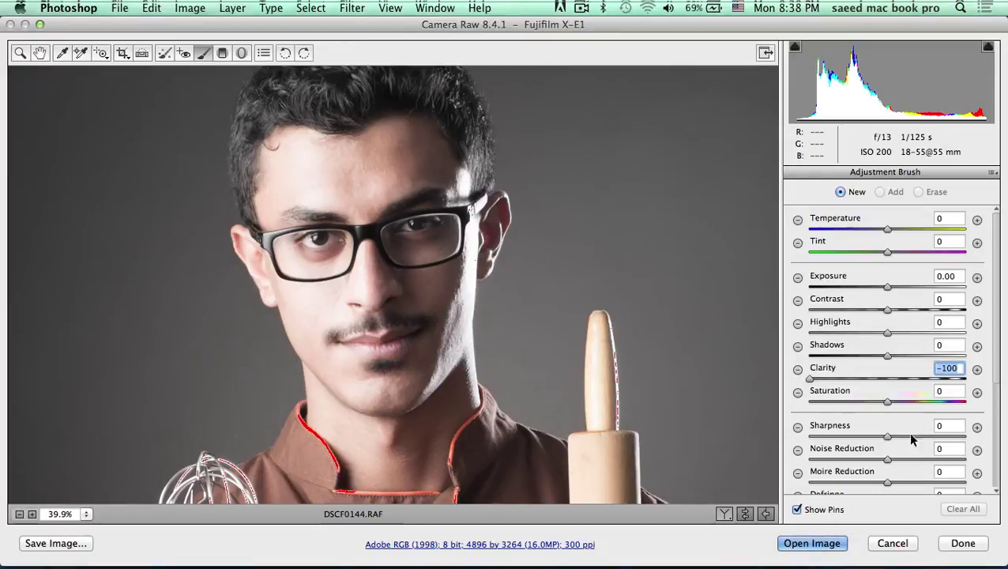
Set the Adjustment Brush's sharpness to +10 for the skin softening
{"action": "key", "text": "Tab"}
{"action": "key", "text": "Tab"}
{"action": "type", "text": "1"}
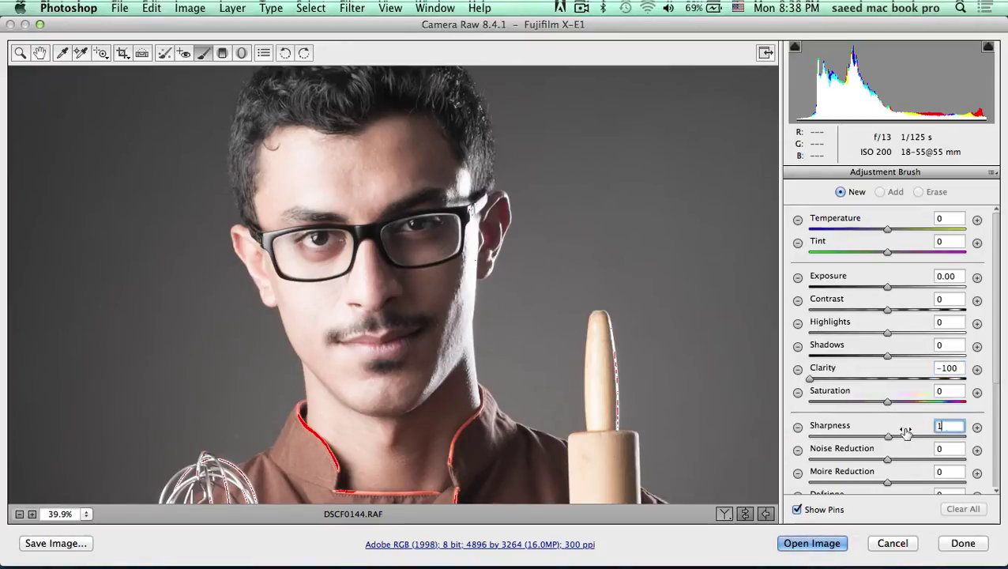
{"action": "type", "text": "0"}
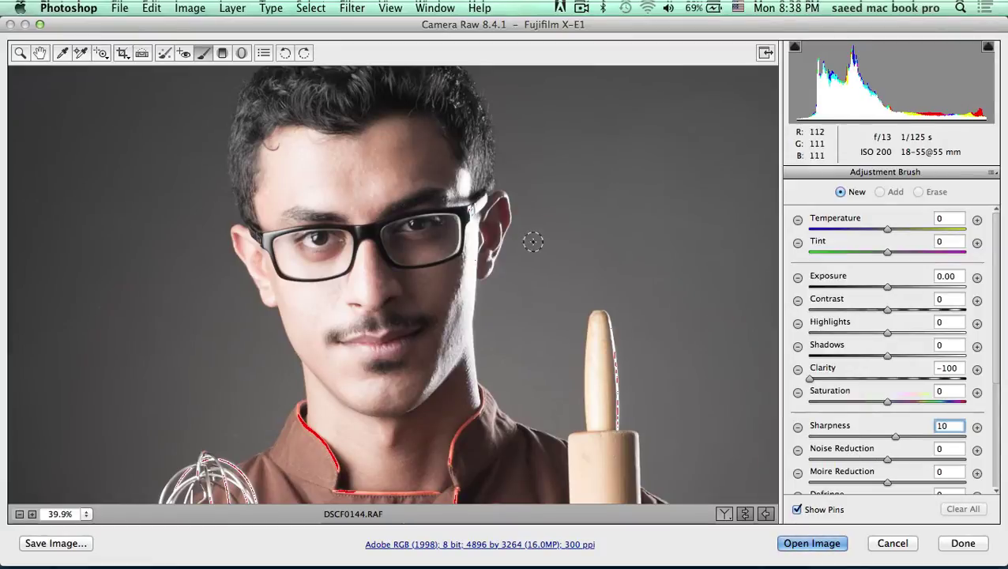
Paint the softening adjustment over the chef's forehead, nose, cheeks, chin, neck and ear, avoiding the eyes, lips and moustache
{"action": "left_click", "coordinate": [363, 188]}
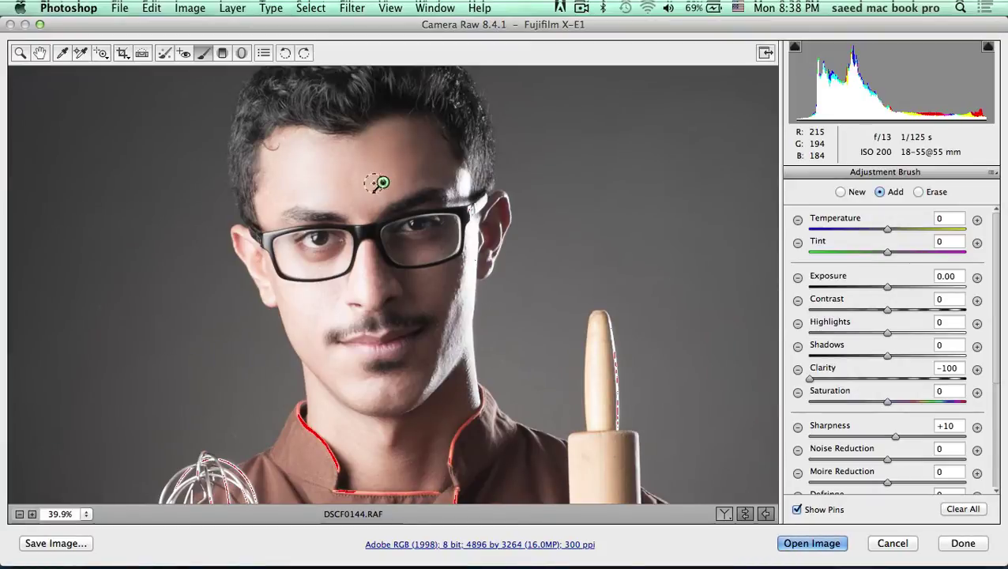
{"action": "mouse_move", "coordinate": [416, 290]}
{"action": "left_mouse_down"}
{"action": "mouse_move", "coordinate": [459, 269]}
{"action": "mouse_move", "coordinate": [450, 333]}
{"action": "mouse_move", "coordinate": [398, 392]}
{"action": "mouse_move", "coordinate": [367, 392]}
{"action": "mouse_move", "coordinate": [316, 326]}
{"action": "mouse_move", "coordinate": [336, 307]}
{"action": "mouse_move", "coordinate": [300, 299]}
{"action": "mouse_move", "coordinate": [372, 286]}
{"action": "left_mouse_up"}
{"action": "left_click_drag", "start_coordinate": [374, 271], "coordinate": [384, 296]}
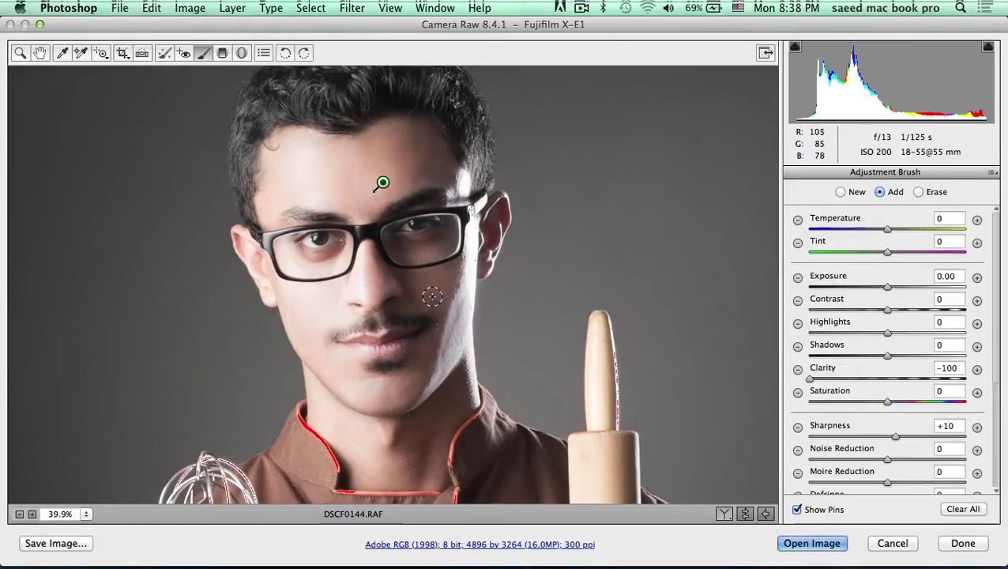
{"action": "mouse_move", "coordinate": [461, 386]}
{"action": "left_mouse_down"}
{"action": "mouse_move", "coordinate": [417, 468]}
{"action": "mouse_move", "coordinate": [360, 441]}
{"action": "mouse_move", "coordinate": [457, 398]}
{"action": "mouse_move", "coordinate": [457, 305]}
{"action": "mouse_move", "coordinate": [447, 310]}
{"action": "left_mouse_up"}
{"action": "left_click_drag", "start_coordinate": [294, 311], "coordinate": [249, 256]}
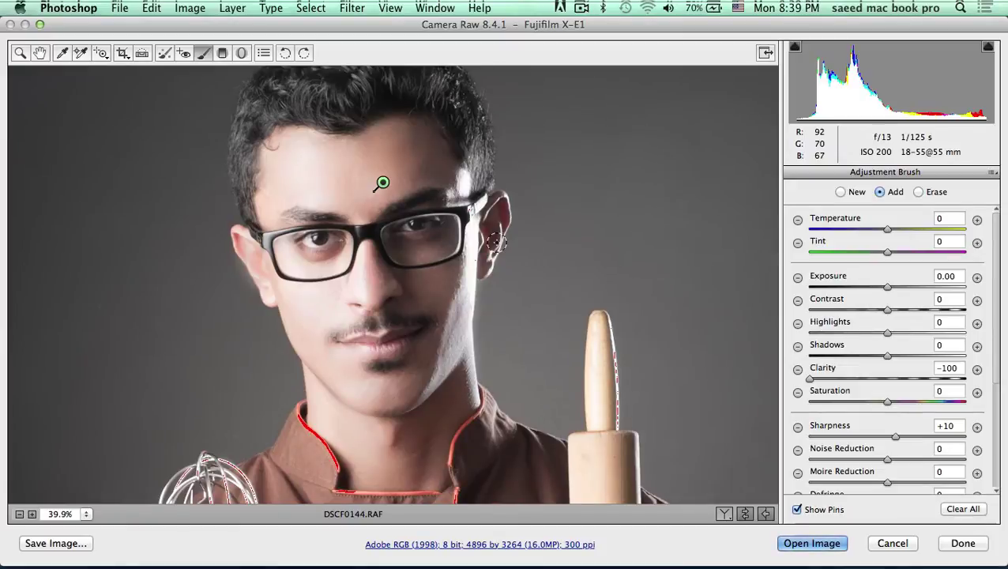
Start a new brush adjustment with clarity and sharpness reset to 0 and the mask overlay shown
{"action": "left_click", "coordinate": [841, 193]}
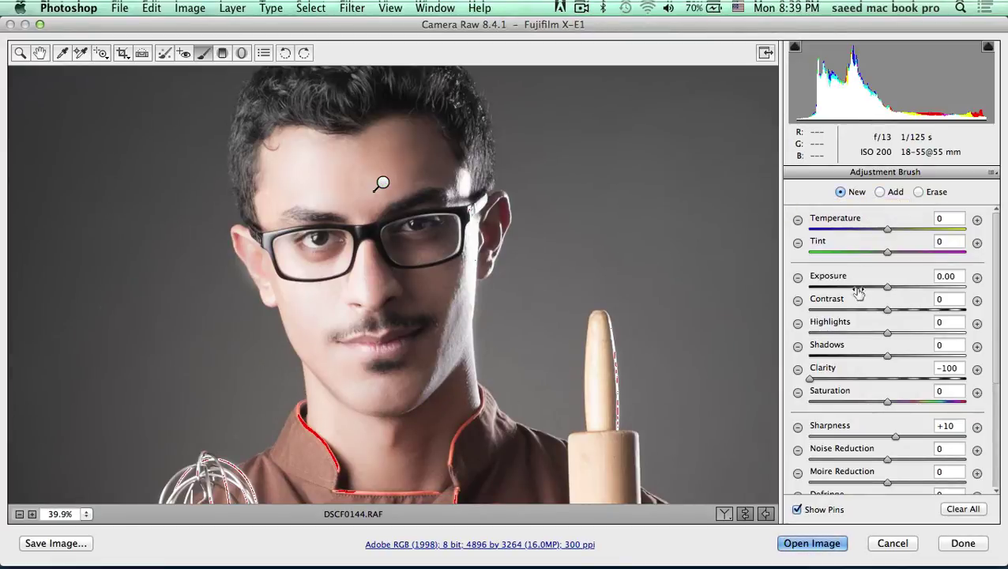
{"action": "double_click", "coordinate": [809, 381]}
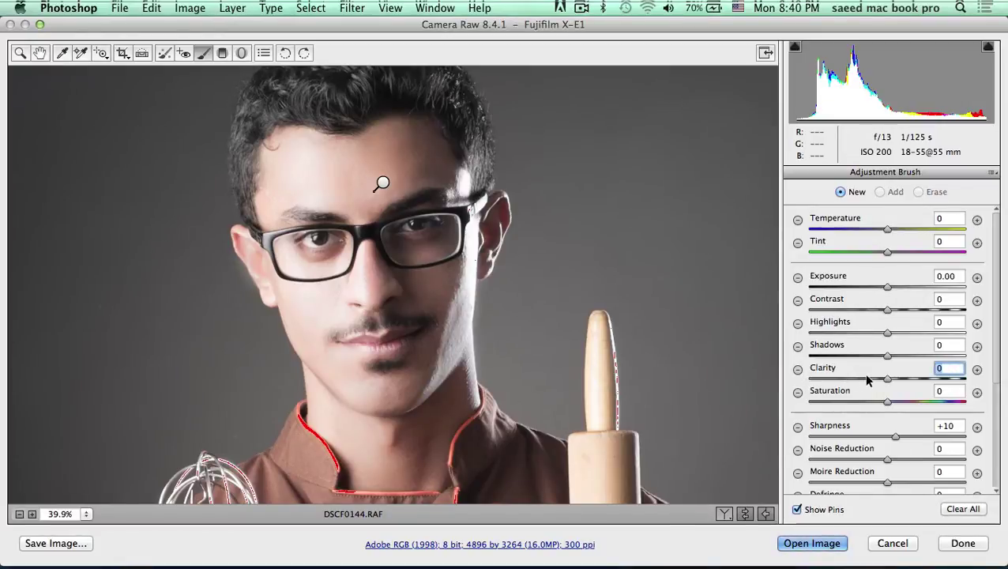
{"action": "double_click", "coordinate": [895, 437]}
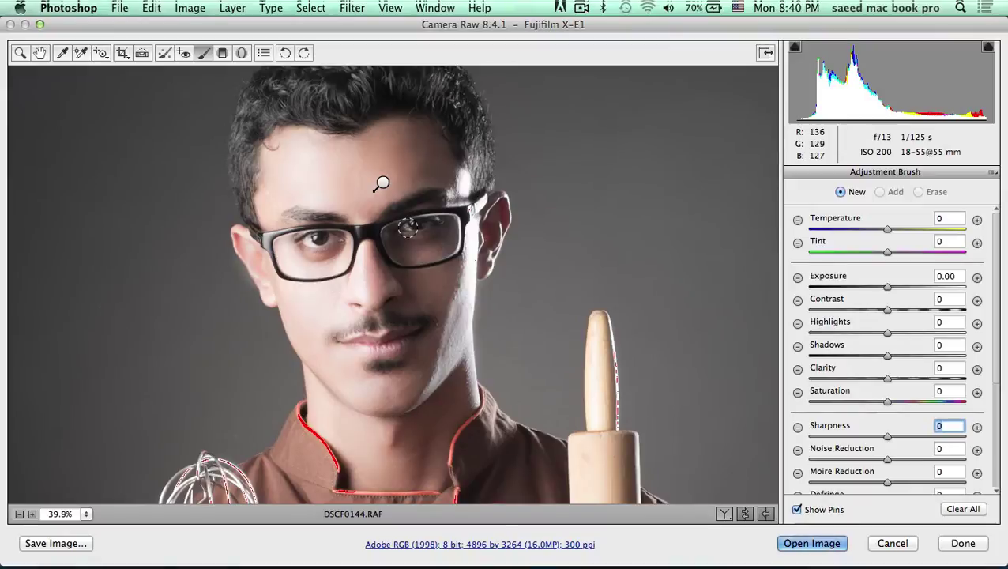
{"action": "scroll", "coordinate": [988, 327], "scroll_direction": "down", "scroll_amount": 5}
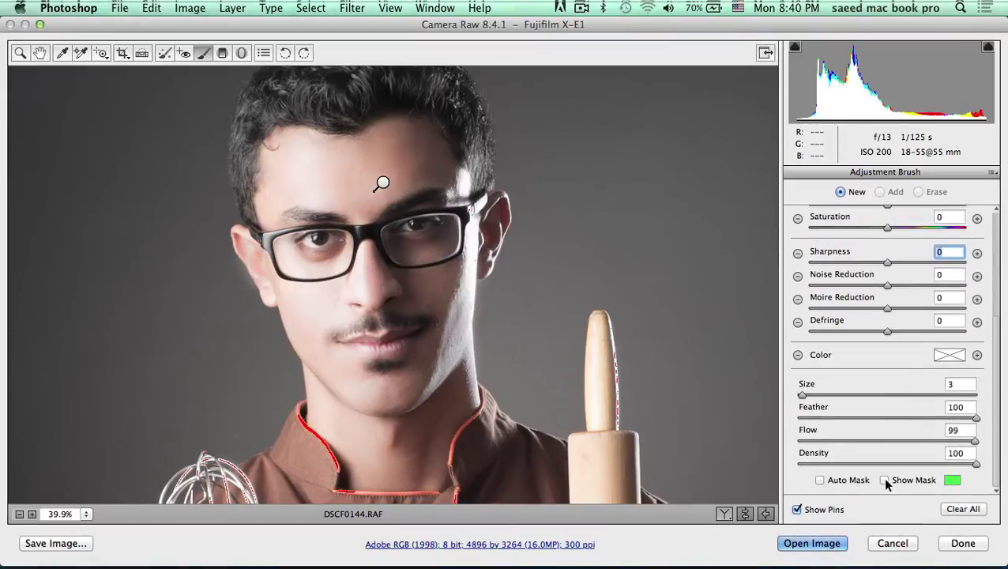
{"action": "left_click", "coordinate": [884, 480]}
Paint a trial mask patch on the grey background above the rolling pin and delete it
{"action": "left_click", "coordinate": [625, 210]}
{"action": "left_click_drag", "start_coordinate": [624, 210], "coordinate": [632, 183]}
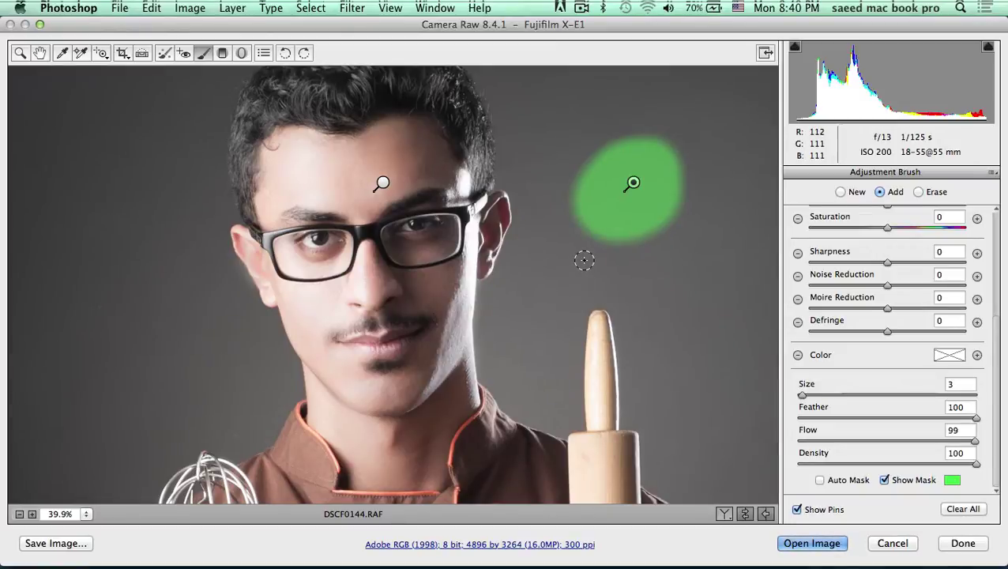
{"action": "key", "text": "Delete"}
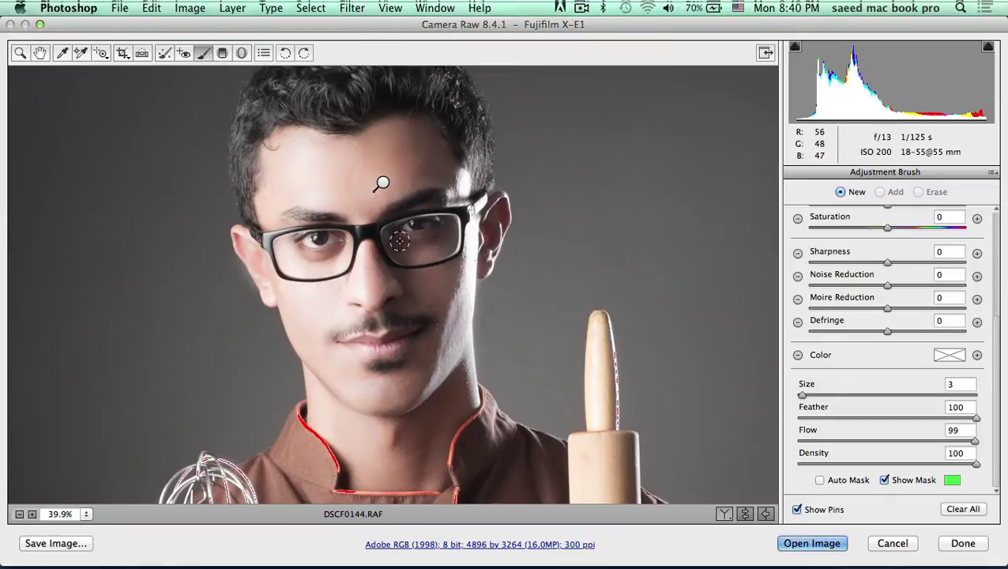
Paint a new adjustment over both of the chef's eyes with a size 1 brush, then hide the mask overlay
{"action": "key", "text": "bracketleft"}
{"action": "key", "text": "bracketleft"}
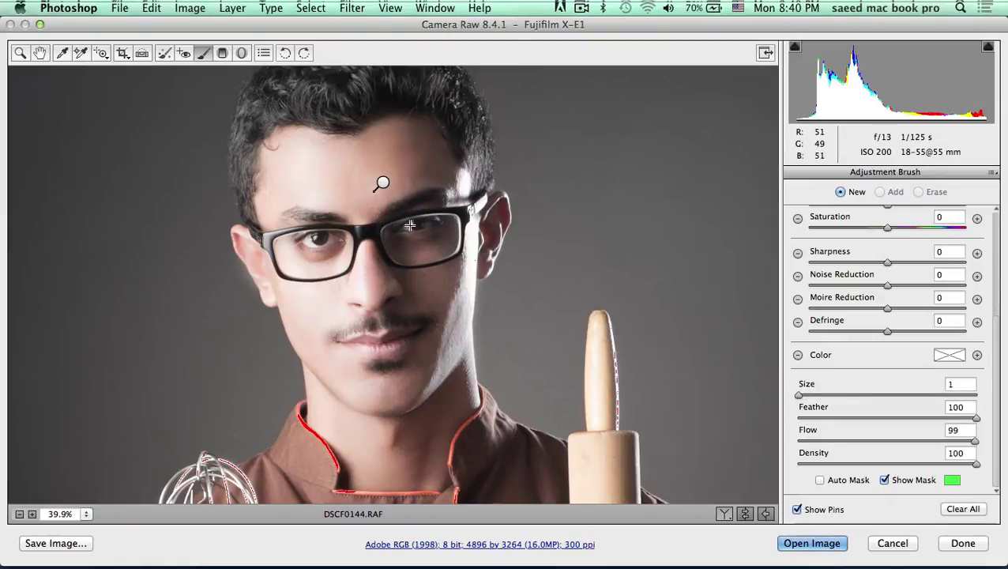
{"action": "left_click", "coordinate": [412, 226]}
{"action": "left_click_drag", "start_coordinate": [407, 225], "coordinate": [427, 221]}
{"action": "left_click_drag", "start_coordinate": [326, 237], "coordinate": [321, 241]}
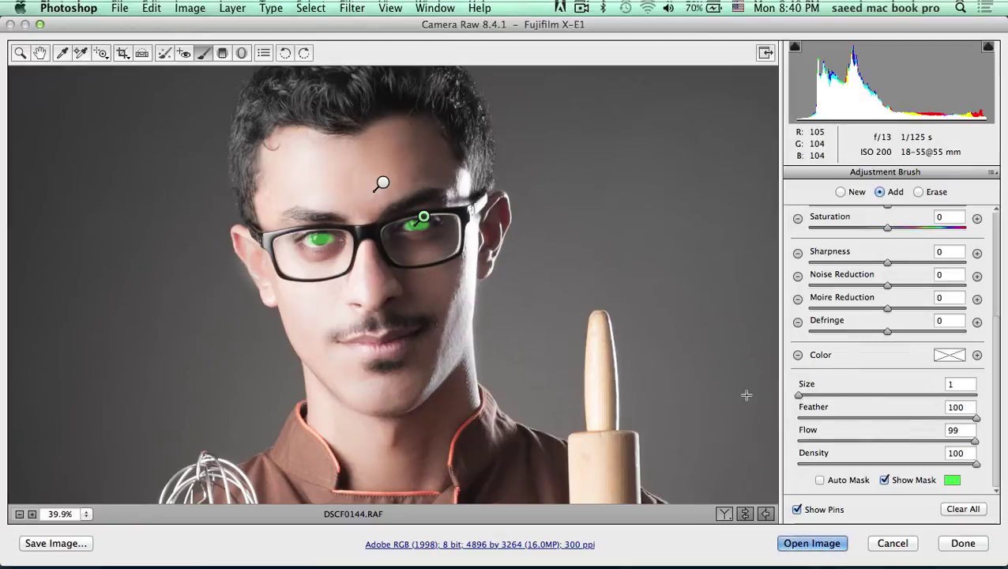
{"action": "left_click", "coordinate": [886, 480]}
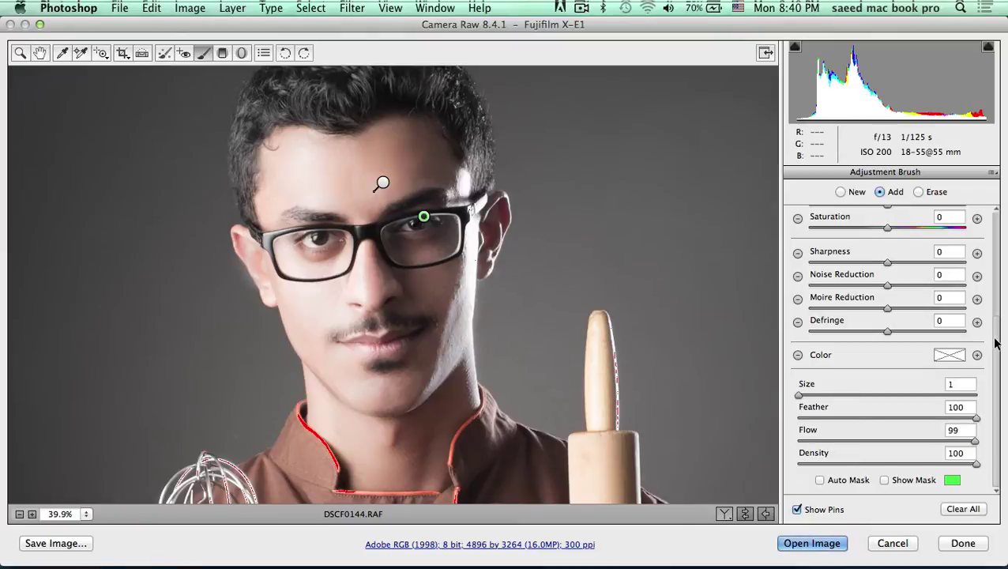
Set the eye adjustment's exposure to +1.05, contrast to +33 and saturation to -32, and preview its mask
{"action": "left_click_drag", "start_coordinate": [997, 338], "coordinate": [1001, 243]}
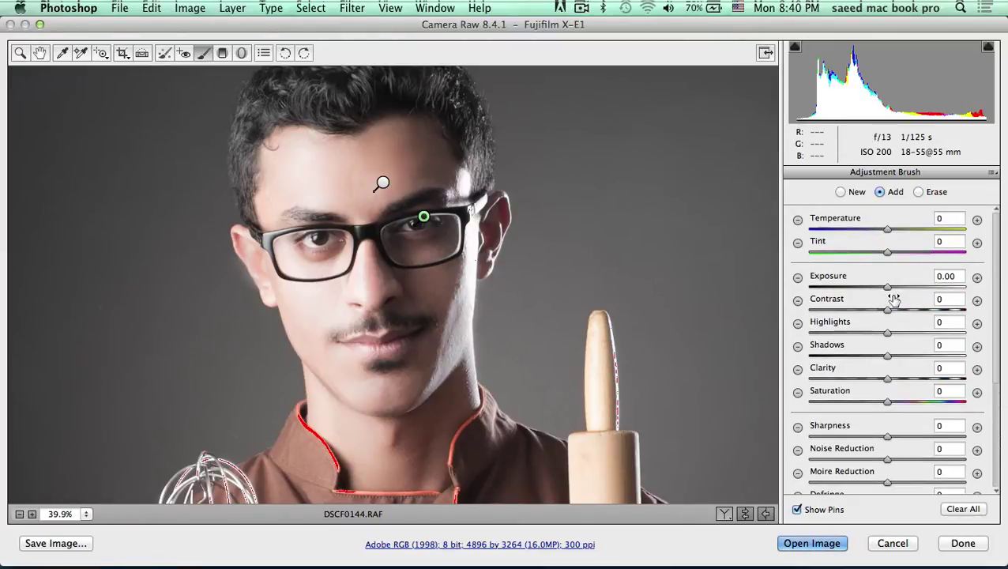
{"action": "mouse_move", "coordinate": [888, 291]}
{"action": "left_mouse_down"}
{"action": "mouse_move", "coordinate": [922, 286]}
{"action": "mouse_move", "coordinate": [907, 288]}
{"action": "mouse_move", "coordinate": [889, 312]}
{"action": "mouse_move", "coordinate": [912, 316]}
{"action": "left_mouse_up"}
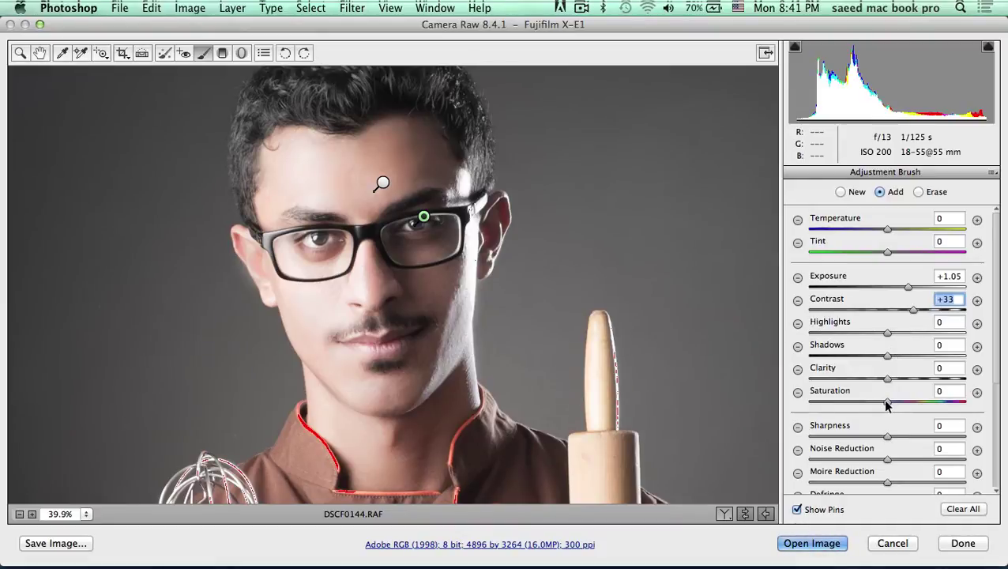
{"action": "left_click_drag", "start_coordinate": [886, 405], "coordinate": [862, 407]}
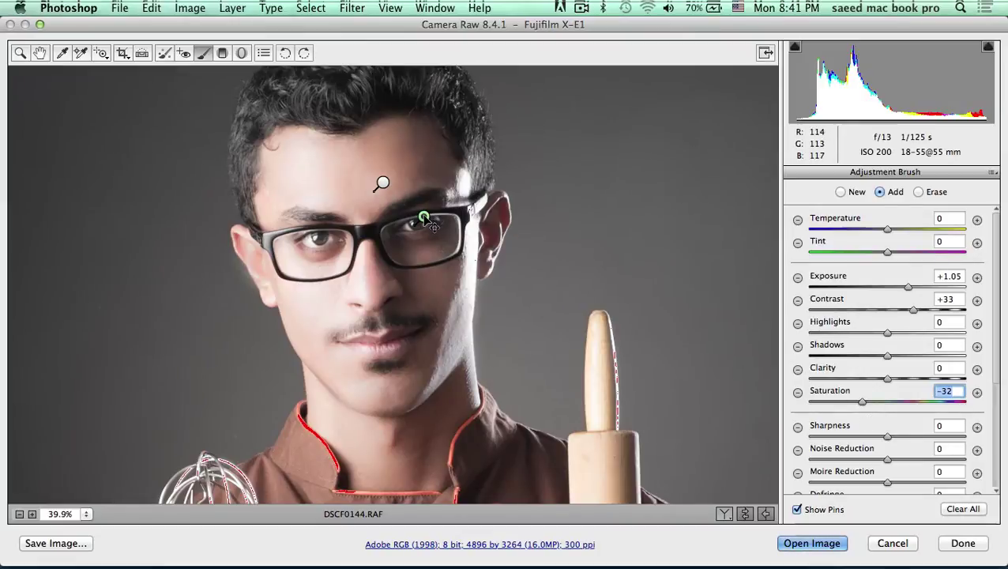
{"action": "key", "text": "y"}
{"action": "key", "text": "y"}
Paint three separate new adjustments: one on the rolling pin's handle and one on the background at each side of the chef
{"action": "left_click", "coordinate": [840, 192]}
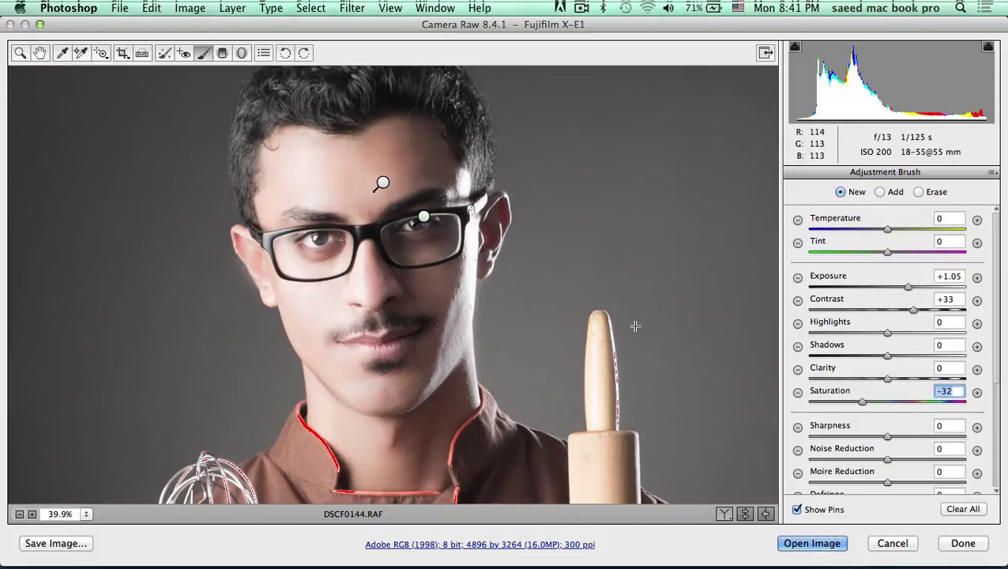
{"action": "left_click", "coordinate": [596, 331]}
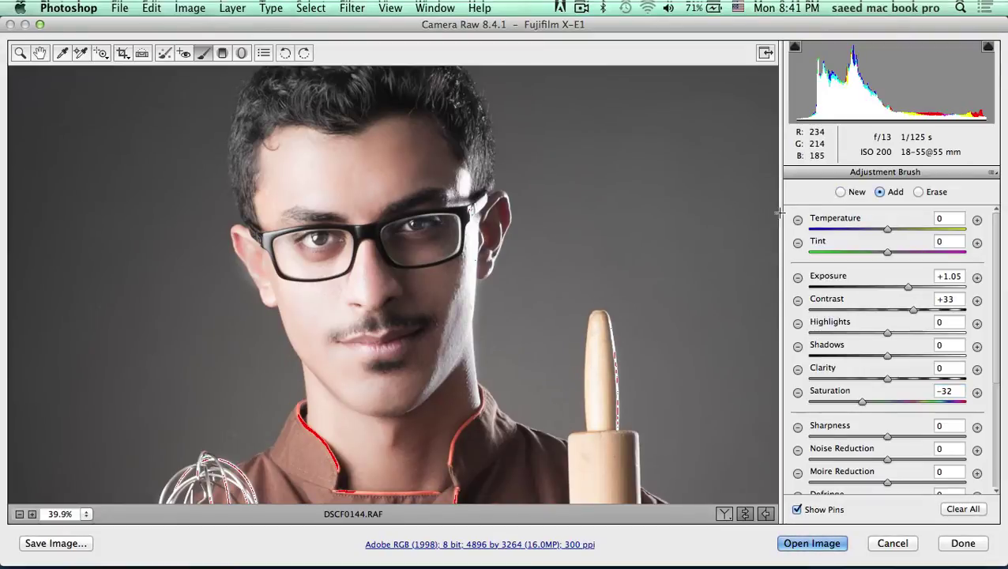
{"action": "left_click", "coordinate": [840, 193]}
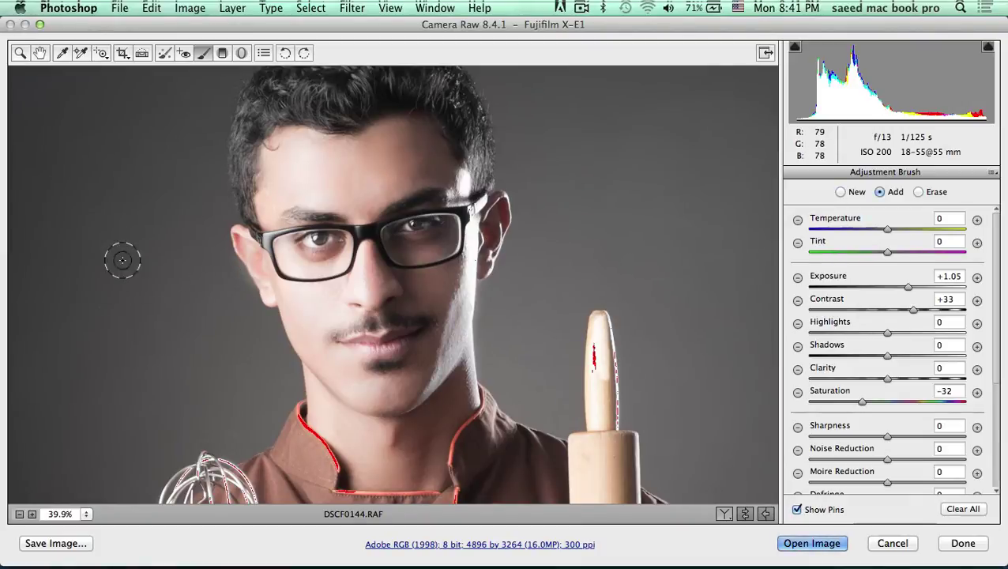
{"action": "mouse_move", "coordinate": [120, 265]}
{"action": "left_mouse_down"}
{"action": "mouse_move", "coordinate": [85, 309]}
{"action": "mouse_move", "coordinate": [111, 320]}
{"action": "mouse_move", "coordinate": [118, 291]}
{"action": "left_mouse_up"}
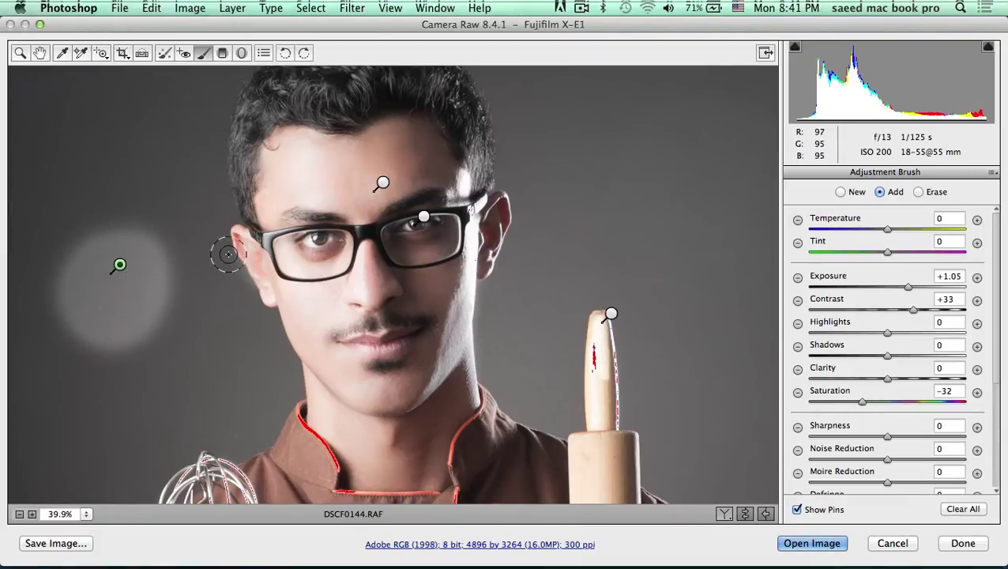
{"action": "left_click", "coordinate": [840, 191]}
{"action": "mouse_move", "coordinate": [621, 138]}
{"action": "left_mouse_down"}
{"action": "mouse_move", "coordinate": [698, 175]}
{"action": "mouse_move", "coordinate": [675, 141]}
{"action": "mouse_move", "coordinate": [638, 150]}
{"action": "mouse_move", "coordinate": [672, 170]}
{"action": "left_mouse_up"}
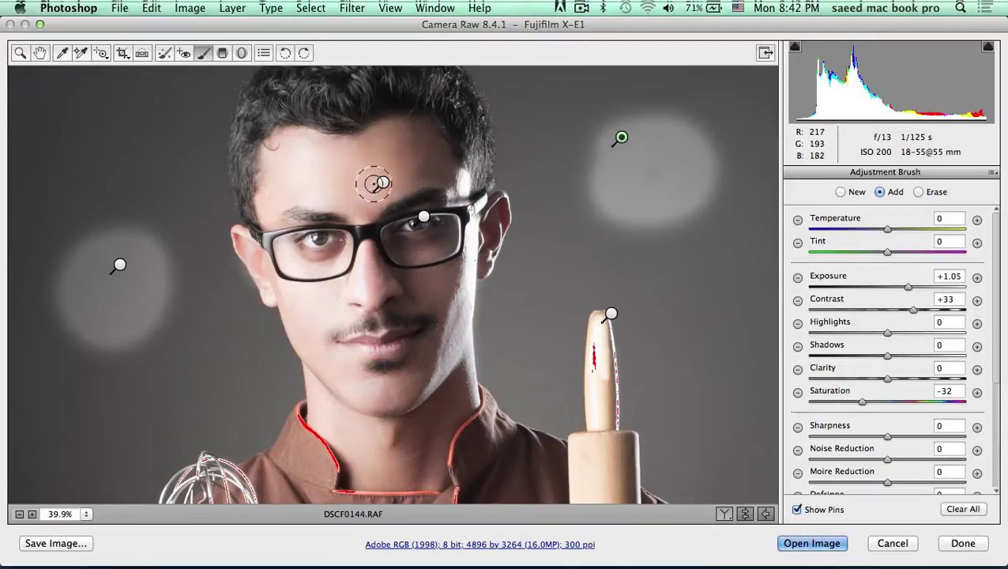
Compare the settings of the face softening and the background patch above the rolling pin through their pins
{"action": "left_click", "coordinate": [383, 184]}
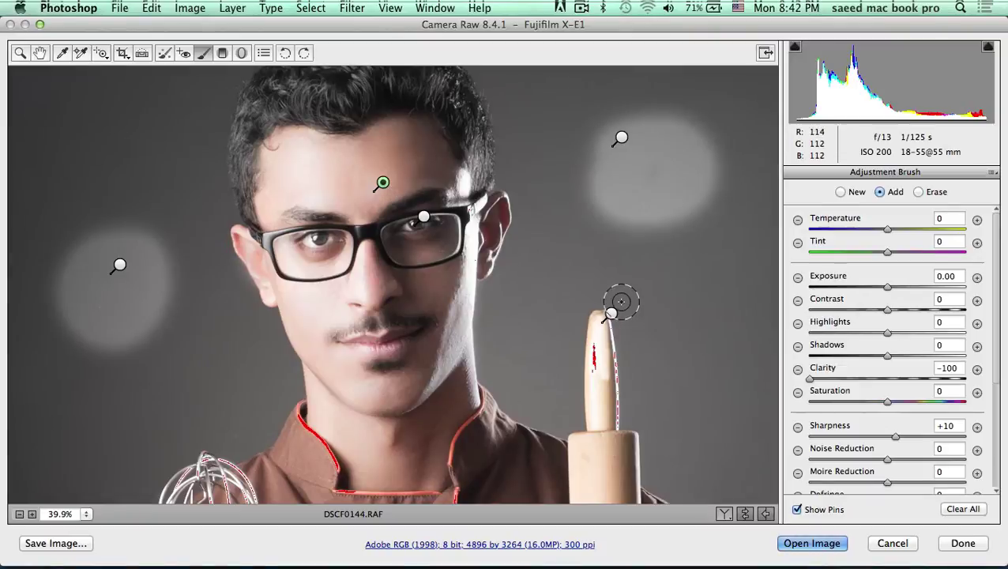
{"action": "mouse_move", "coordinate": [611, 316]}
{"action": "mouse_move", "coordinate": [621, 139]}
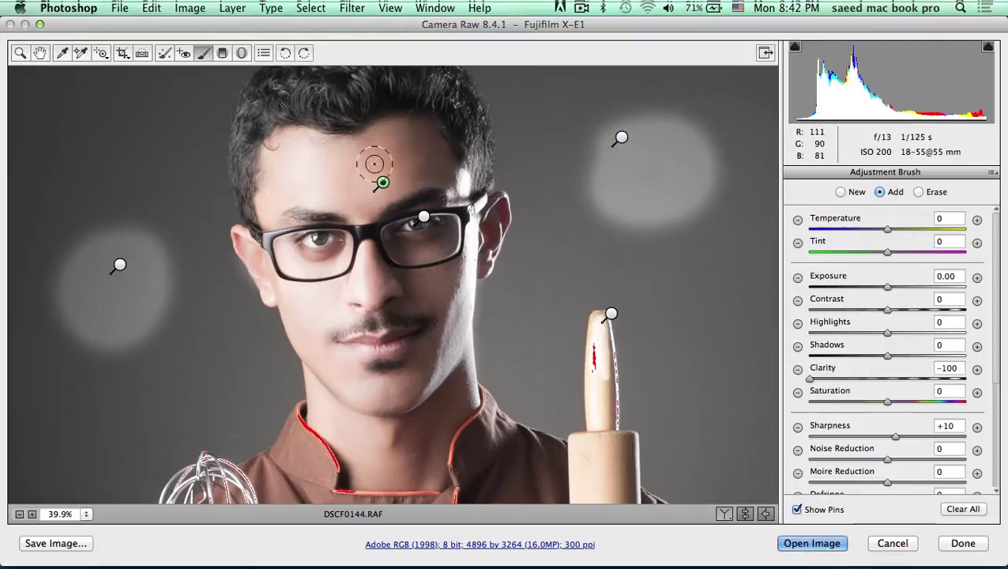
{"action": "left_click", "coordinate": [622, 139]}
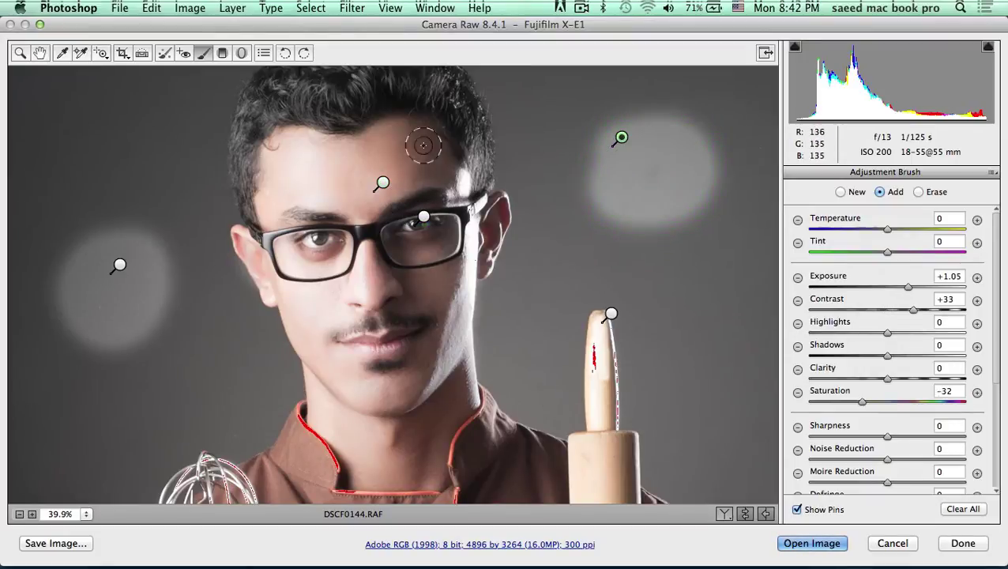
Reduce the face adjustment's softening by setting its clarity to -49
{"action": "mouse_move", "coordinate": [382, 182]}
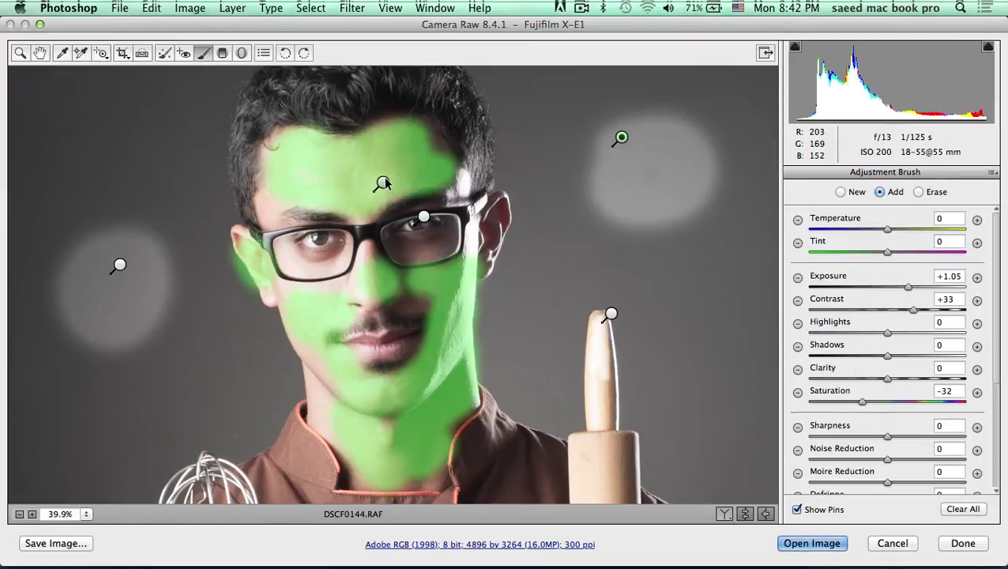
{"action": "left_click", "coordinate": [383, 183]}
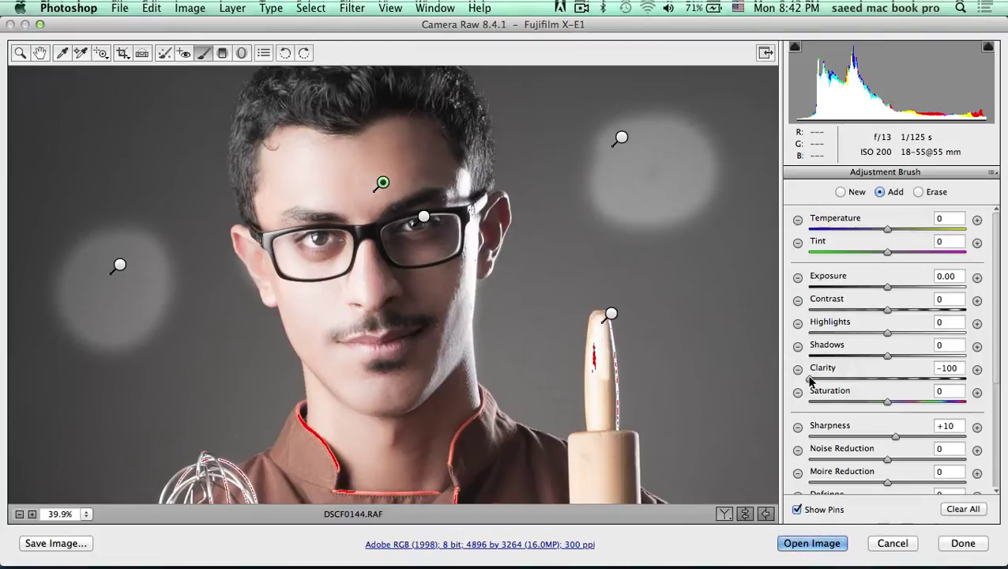
{"action": "left_click_drag", "start_coordinate": [811, 380], "coordinate": [850, 386]}
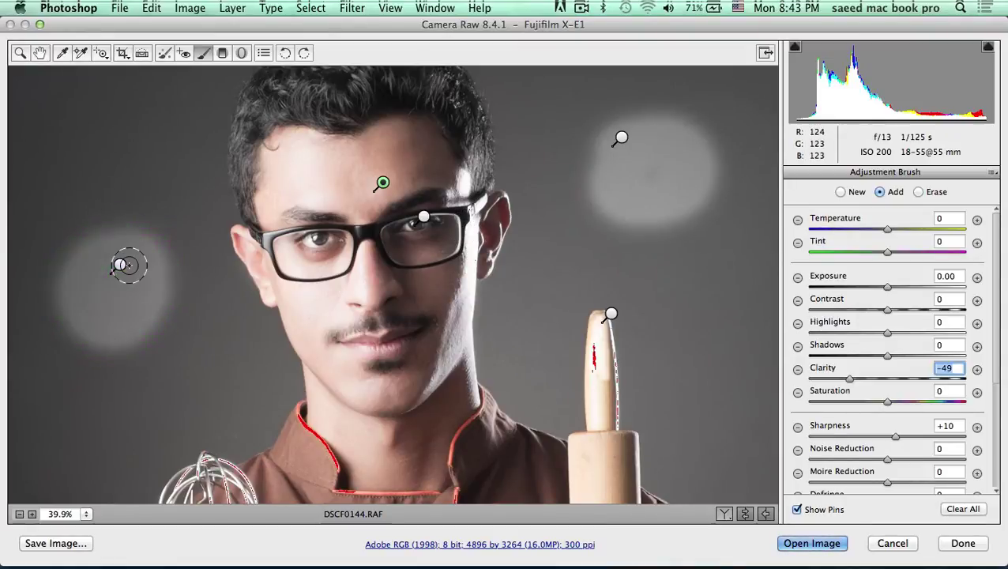
Delete both background patches and the rolling pin adjustment, leave the Adjustment Brush and fit the whole photo in view
{"action": "left_click", "coordinate": [120, 264]}
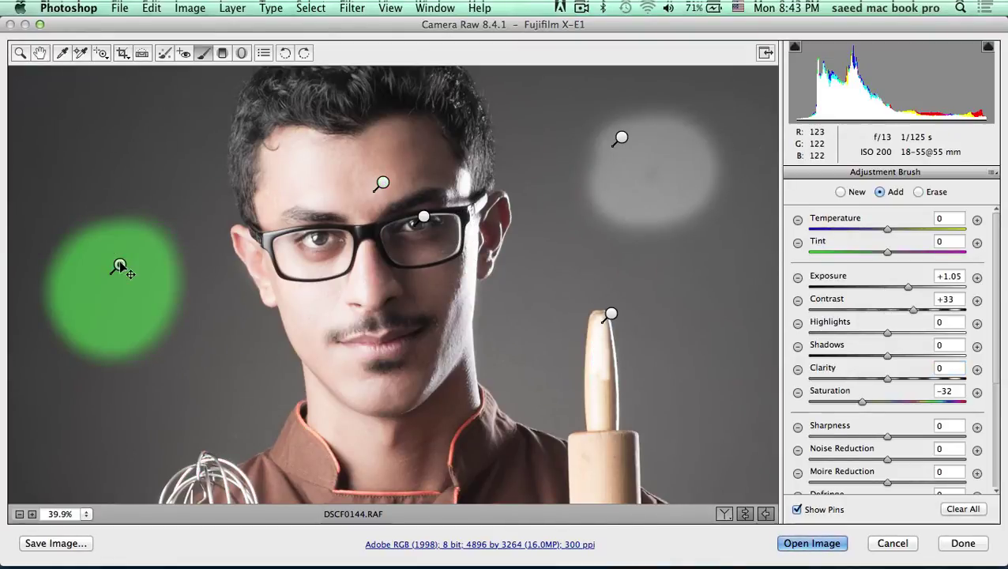
{"action": "key", "text": "n"}
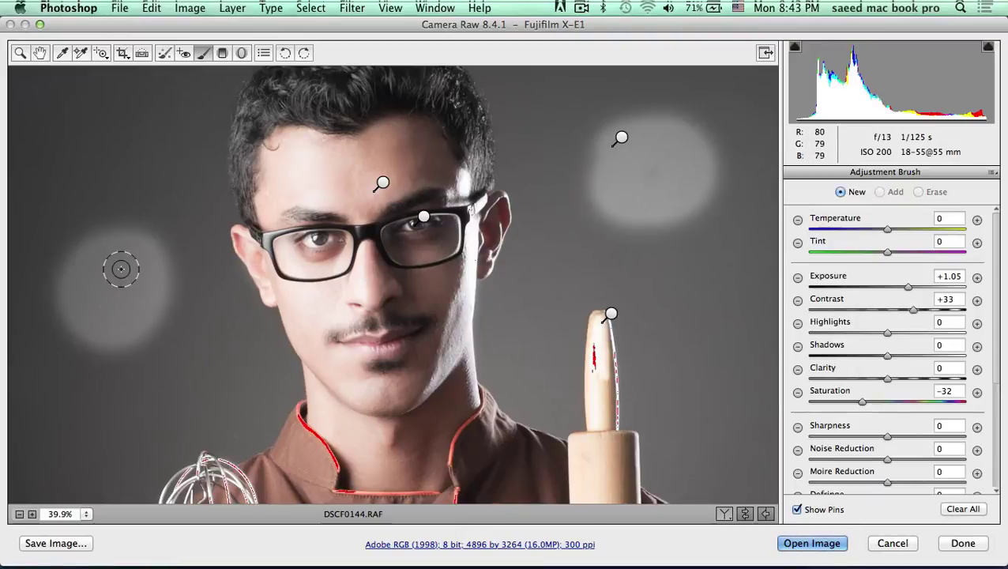
{"action": "key", "text": "Delete"}
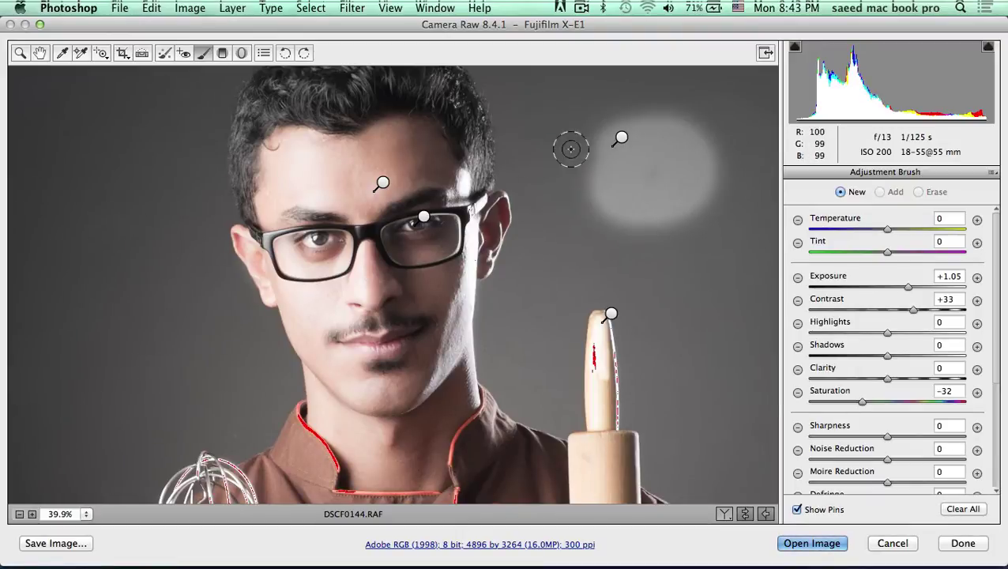
{"action": "left_click", "coordinate": [621, 139]}
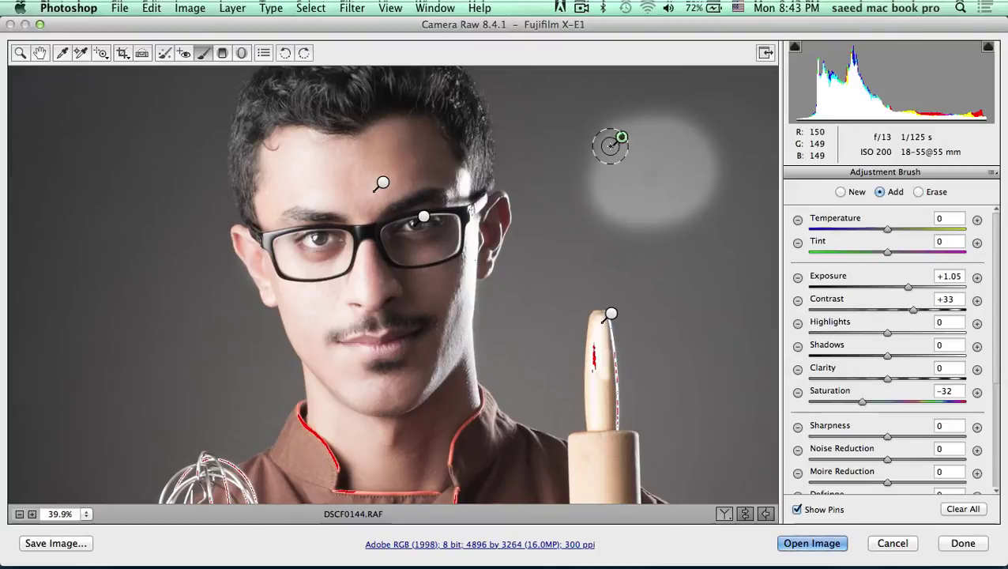
{"action": "key", "text": "Delete"}
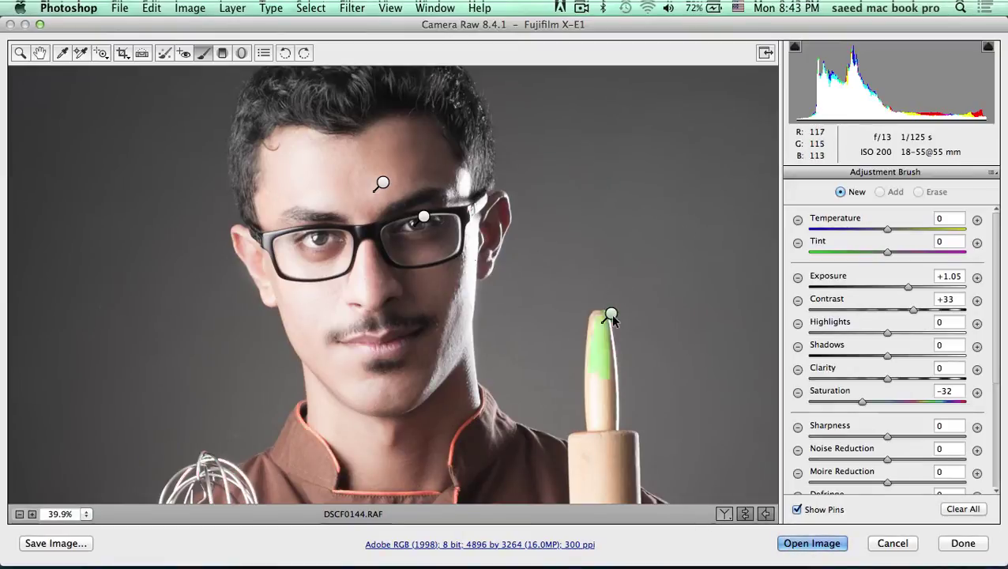
{"action": "left_click", "coordinate": [612, 314]}
{"action": "key", "text": "Delete"}
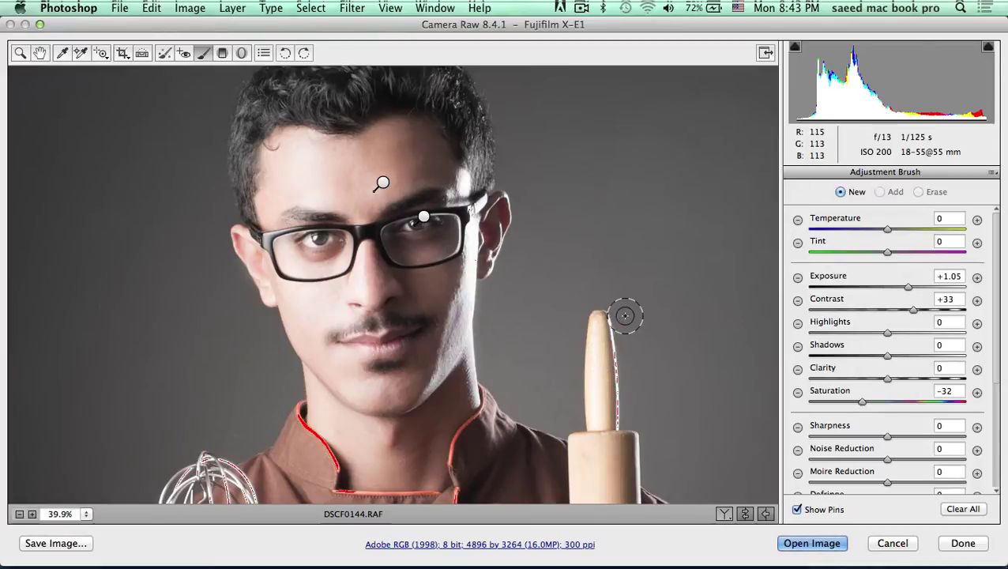
{"action": "double_click", "coordinate": [41, 53]}
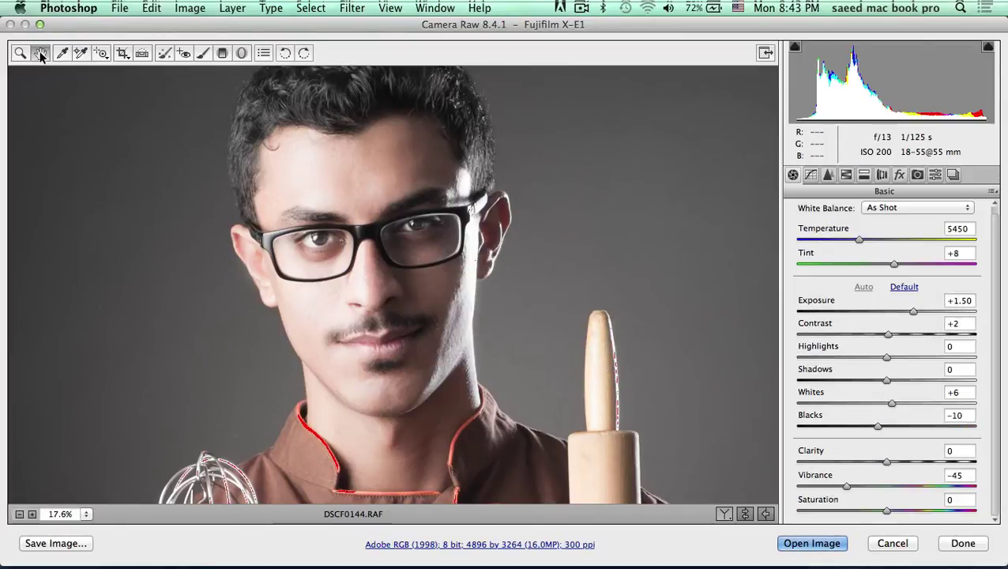
Compare the chef photo before and after the edits side by side, and return to the single view
{"action": "left_click", "coordinate": [725, 514]}
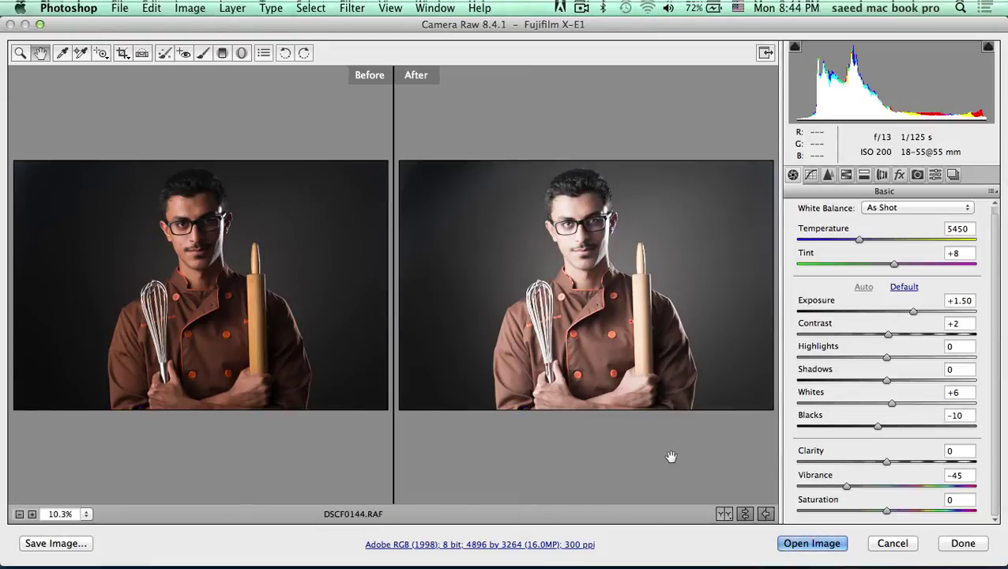
{"action": "left_click", "coordinate": [726, 513]}
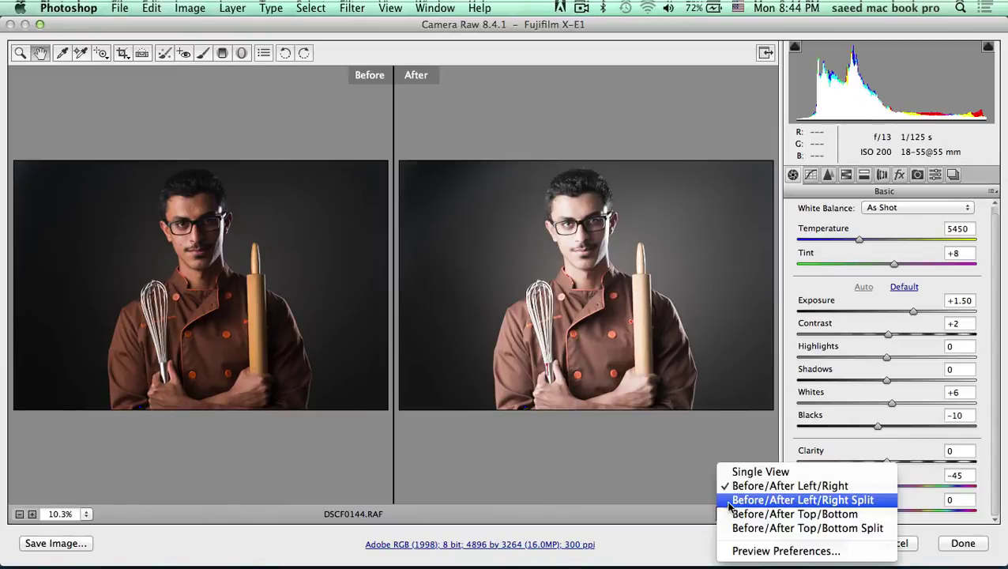
{"action": "left_click", "coordinate": [757, 474]}
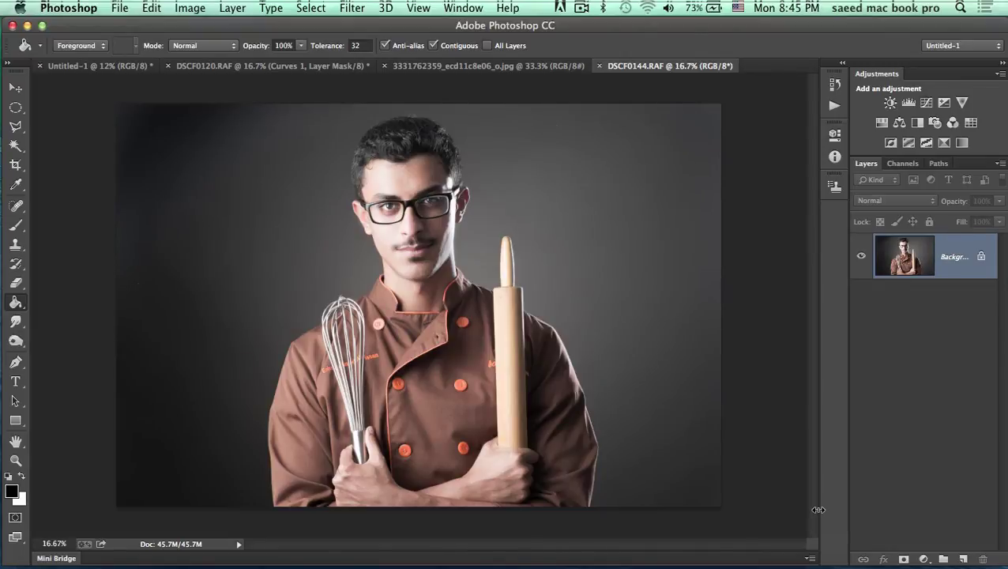
{"action": "left_click", "coordinate": [431, 548]}
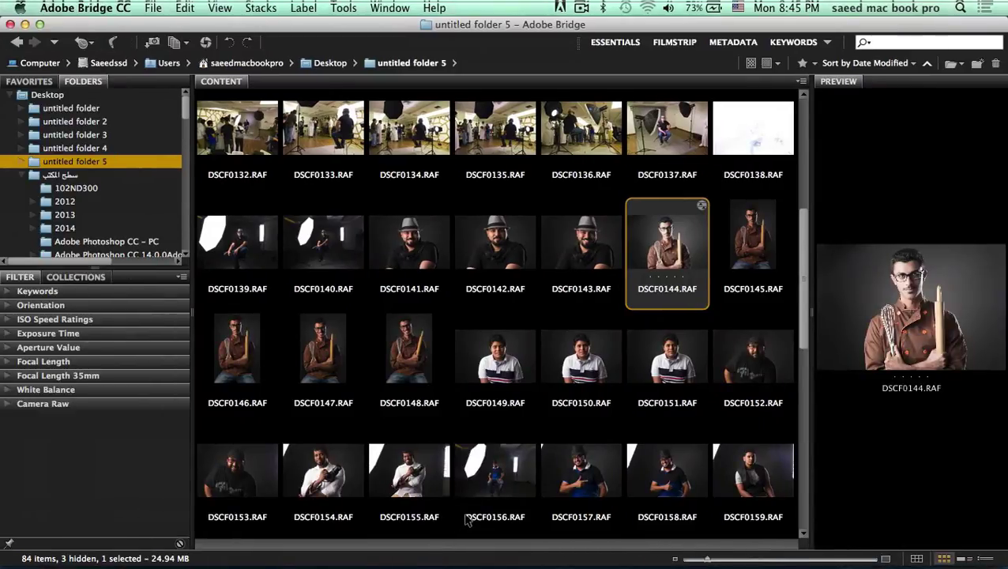
{"action": "left_click", "coordinate": [16, 44]}
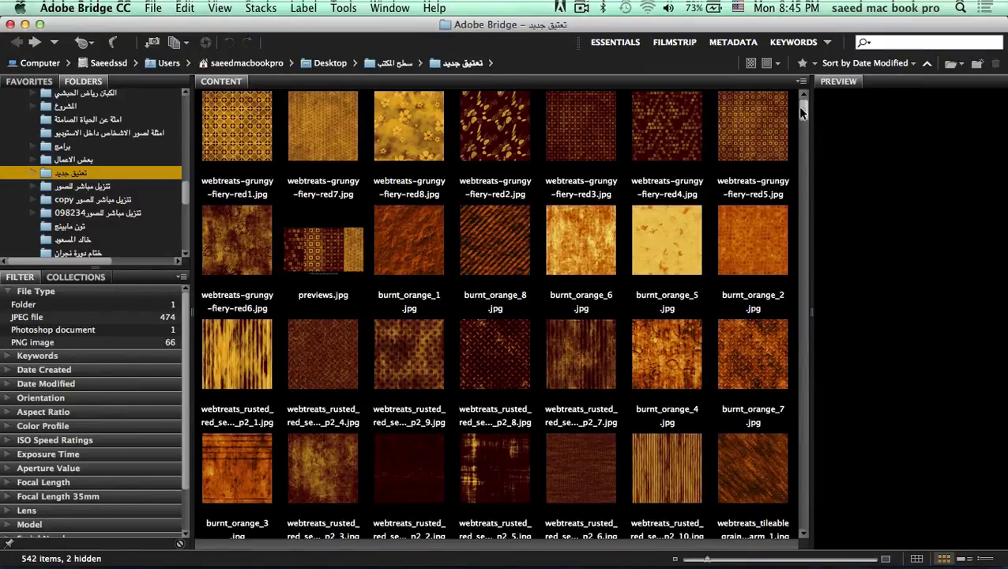
{"action": "left_click_drag", "start_coordinate": [807, 123], "coordinate": [764, 435]}
{"action": "scroll", "coordinate": [761, 428], "scroll_direction": "up", "scroll_amount": 3}
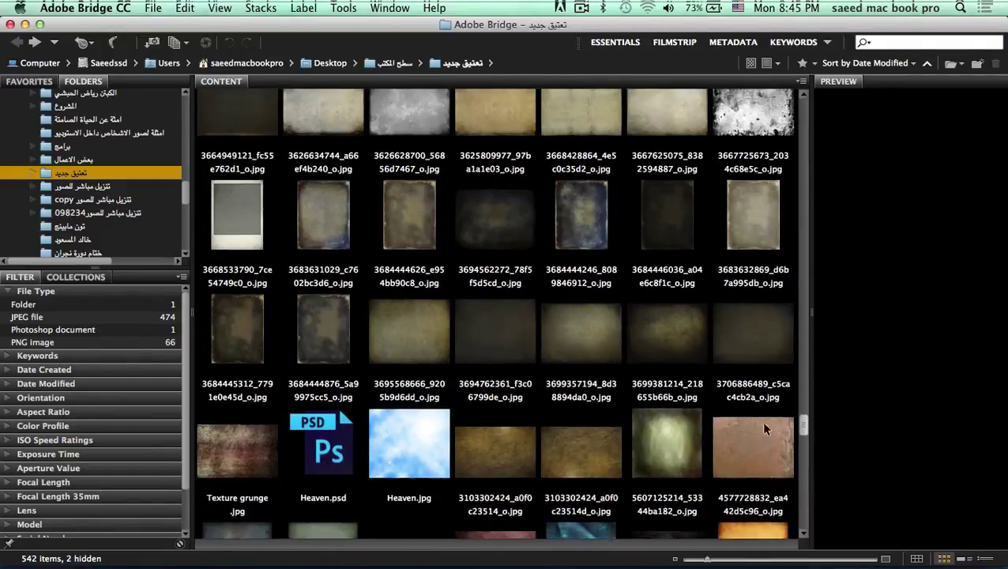
{"action": "left_click", "coordinate": [664, 445]}
{"action": "key", "text": "ctrl+Right"}
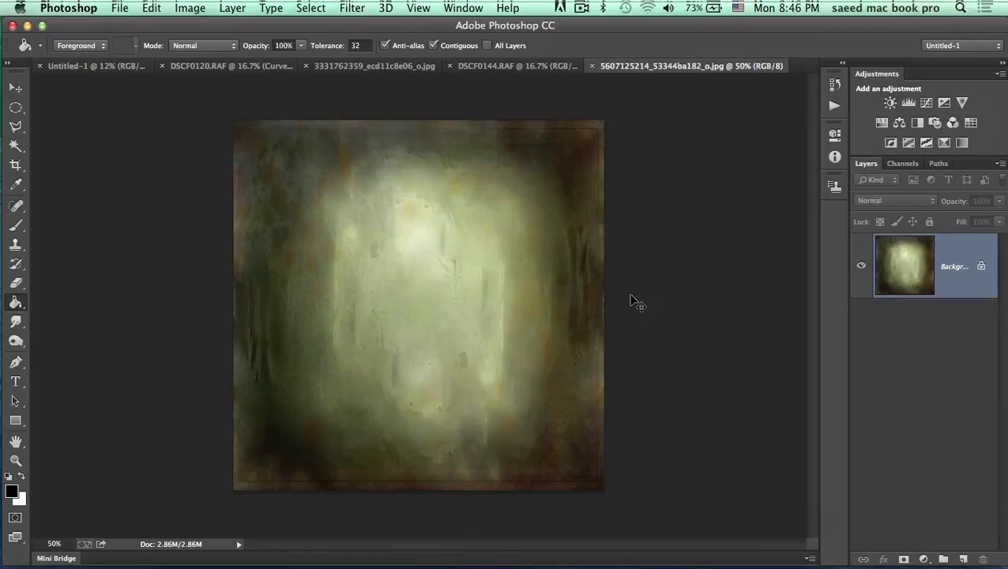
Copy the whole green texture and paste it into DSCF0144.RAF as a new layer above the chef
{"action": "key", "text": "super+a"}
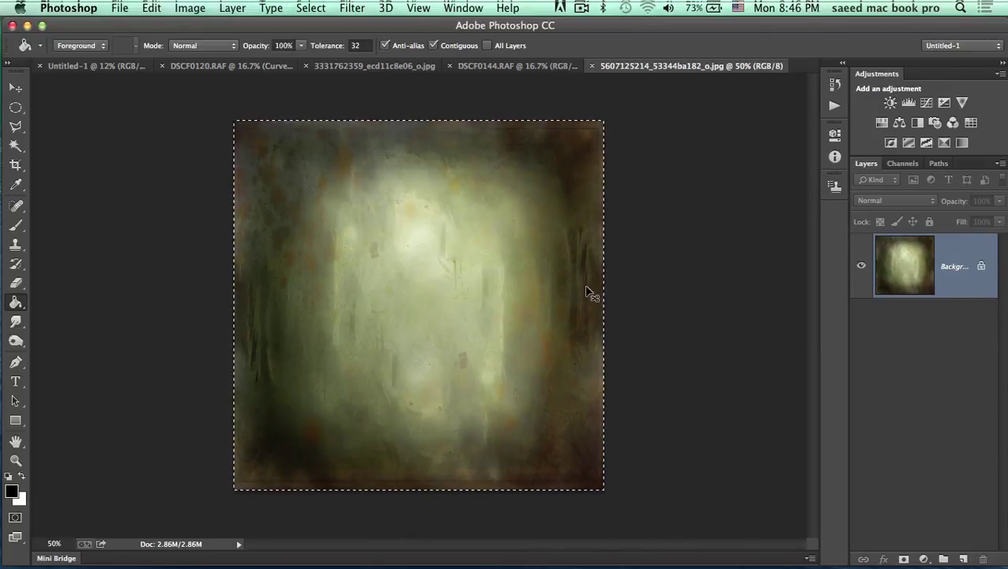
{"action": "key", "text": "super+c"}
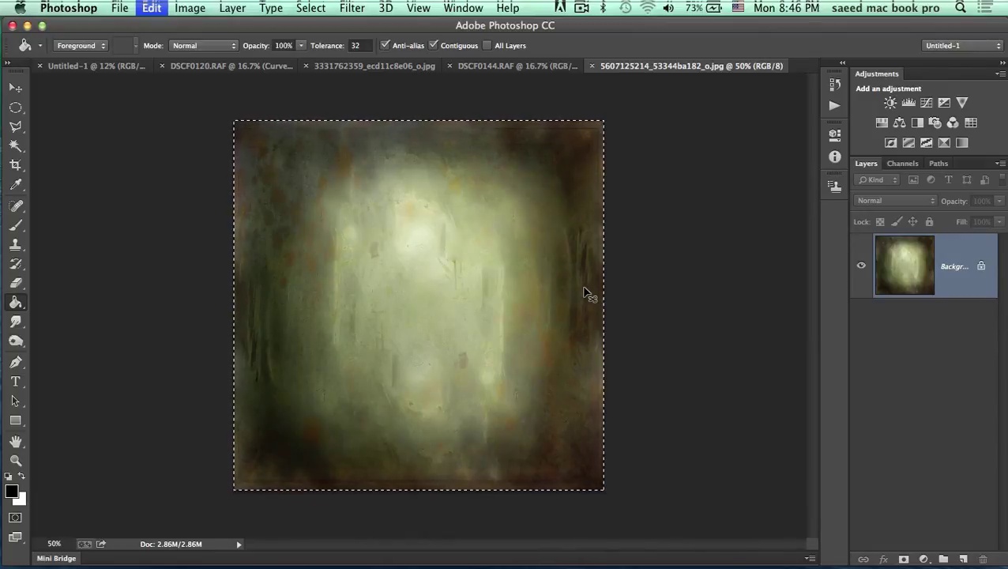
{"action": "left_click", "coordinate": [517, 66]}
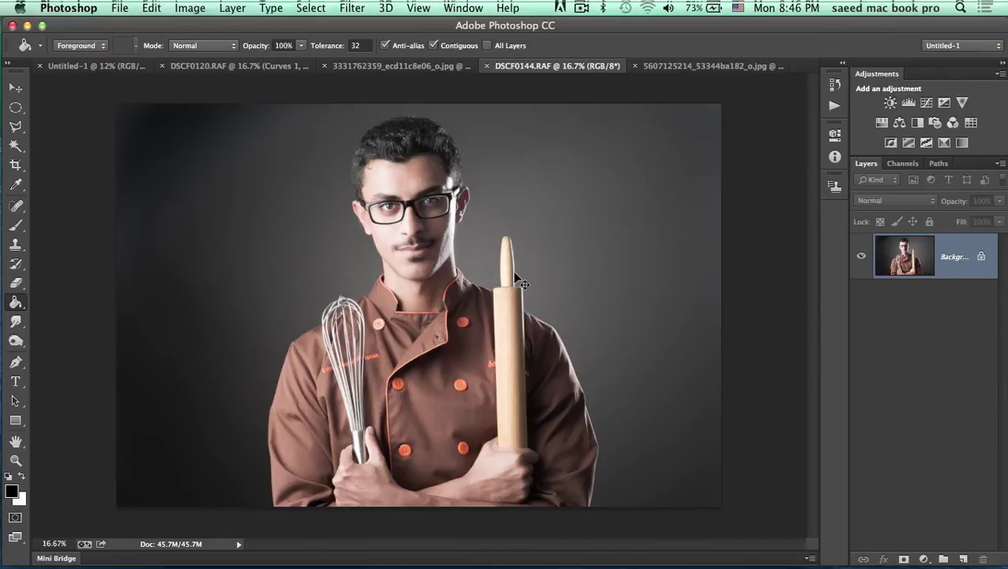
{"action": "key", "text": "super+v"}
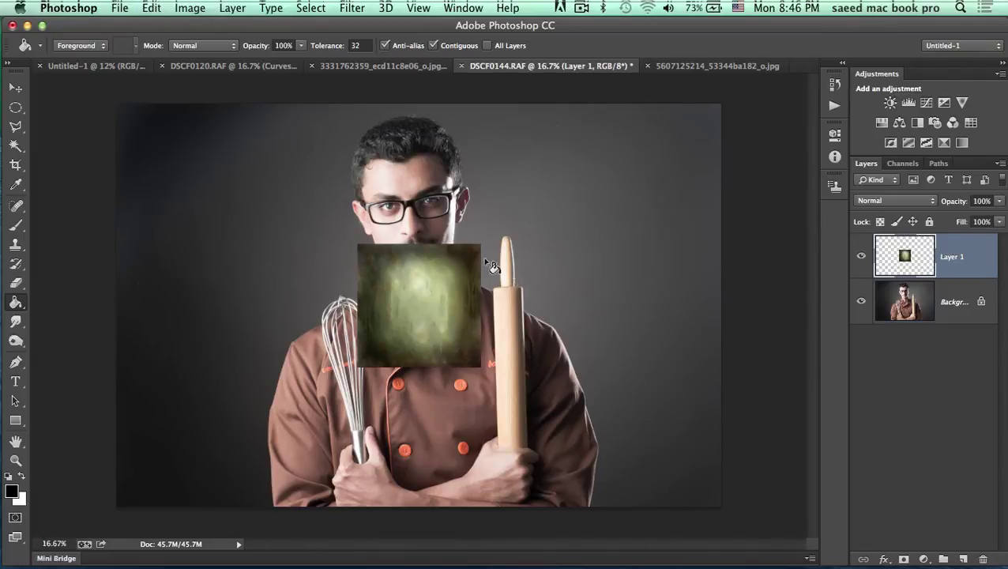
Stretch the pasted texture to cover the whole photo, at about 489.60% width and 326.40% height
{"action": "left_click", "coordinate": [16, 88]}
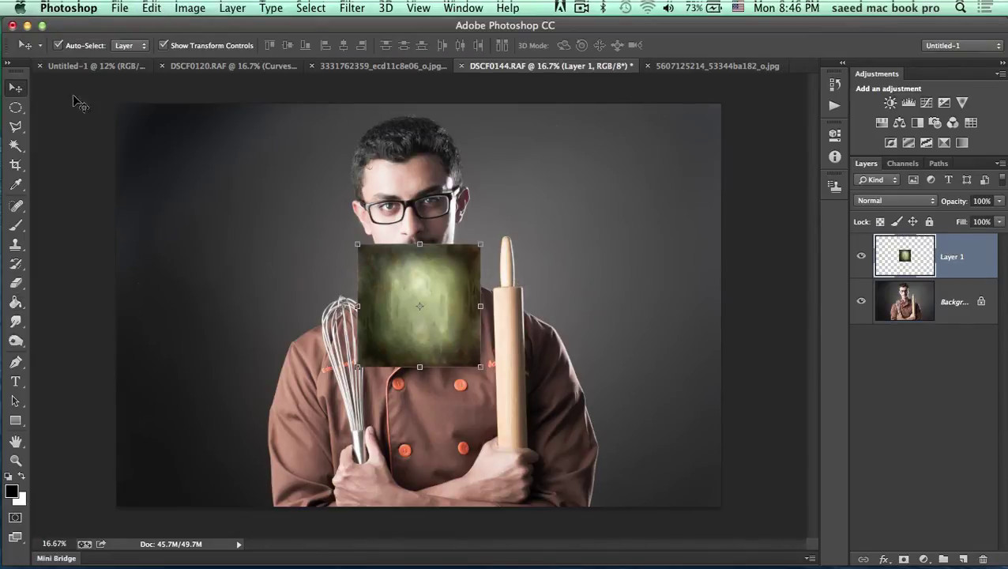
{"action": "left_click_drag", "start_coordinate": [357, 241], "coordinate": [117, 103]}
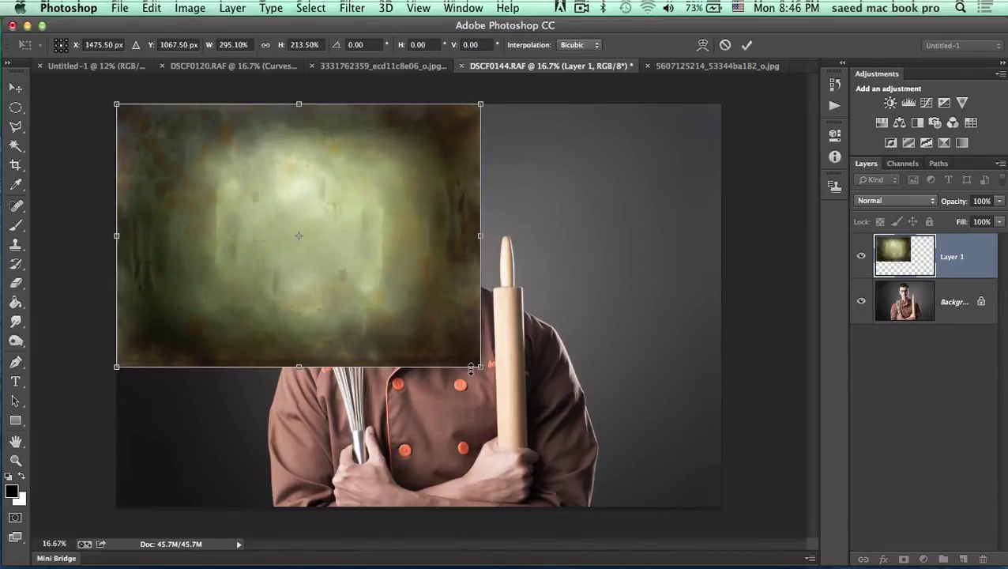
{"action": "left_click_drag", "start_coordinate": [480, 365], "coordinate": [718, 500]}
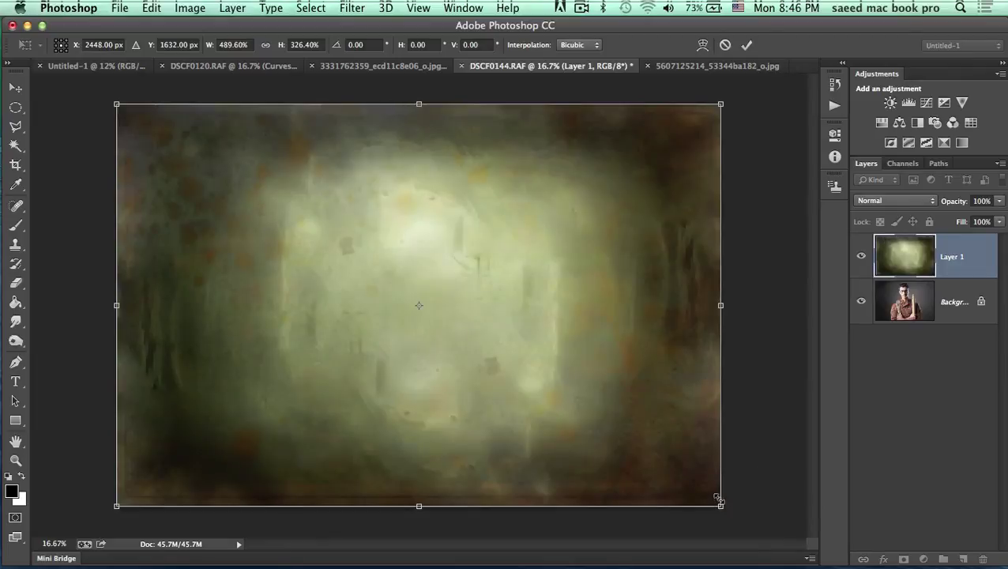
{"action": "key", "text": "Return"}
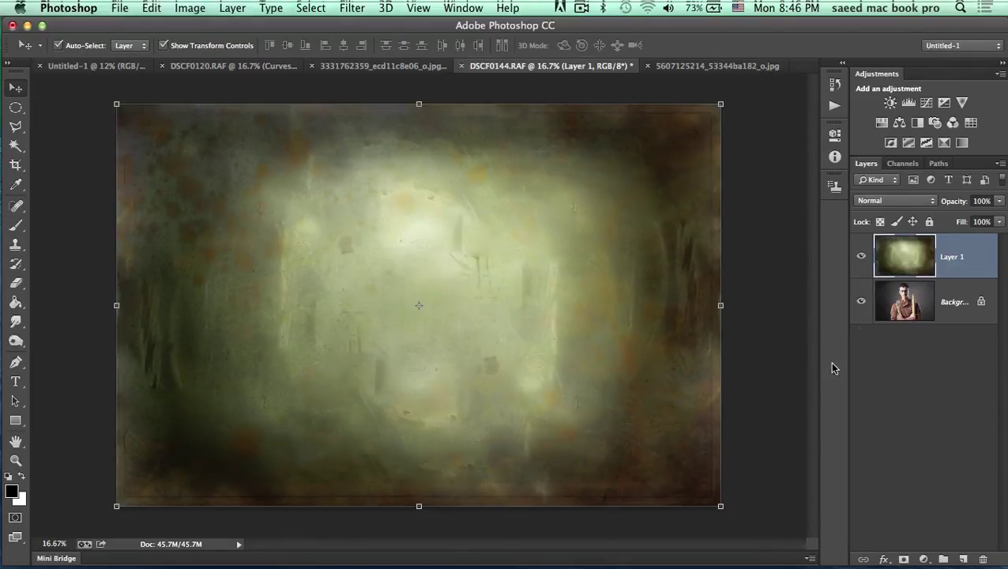
Set the texture layer's blend mode to Soft Light
{"action": "left_click", "coordinate": [923, 201]}
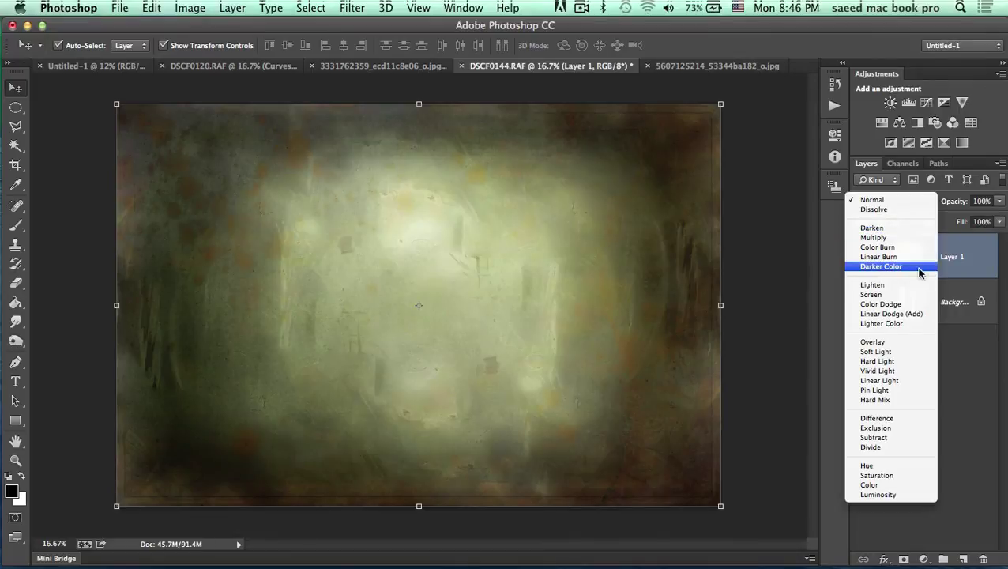
{"action": "left_click", "coordinate": [893, 352]}
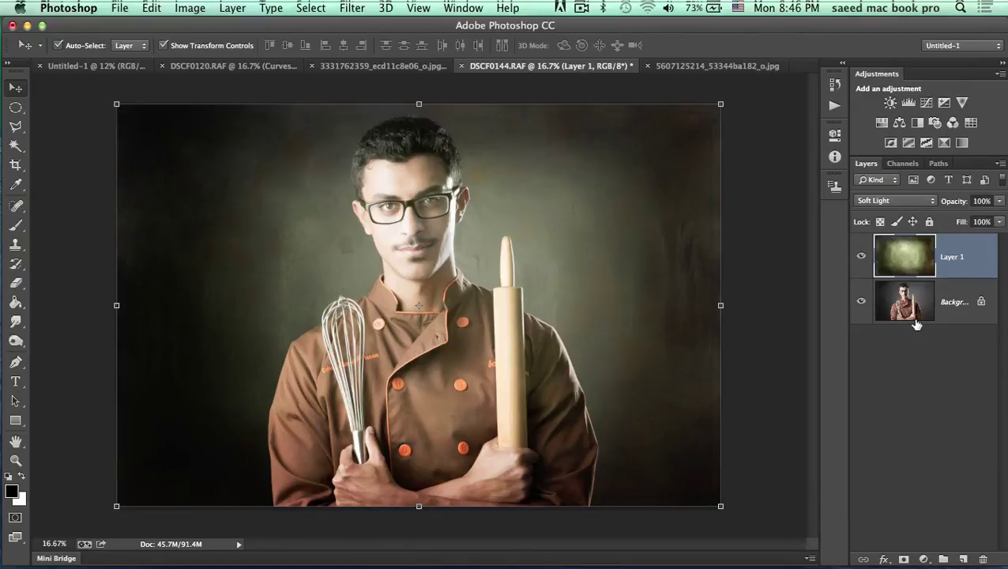
{"action": "left_click", "coordinate": [929, 201]}
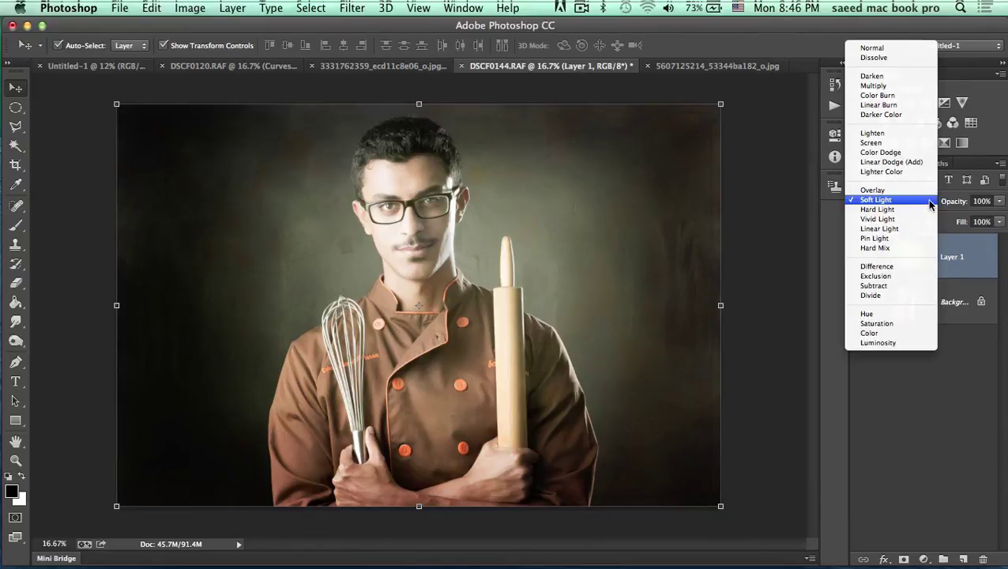
{"action": "left_click", "coordinate": [921, 203]}
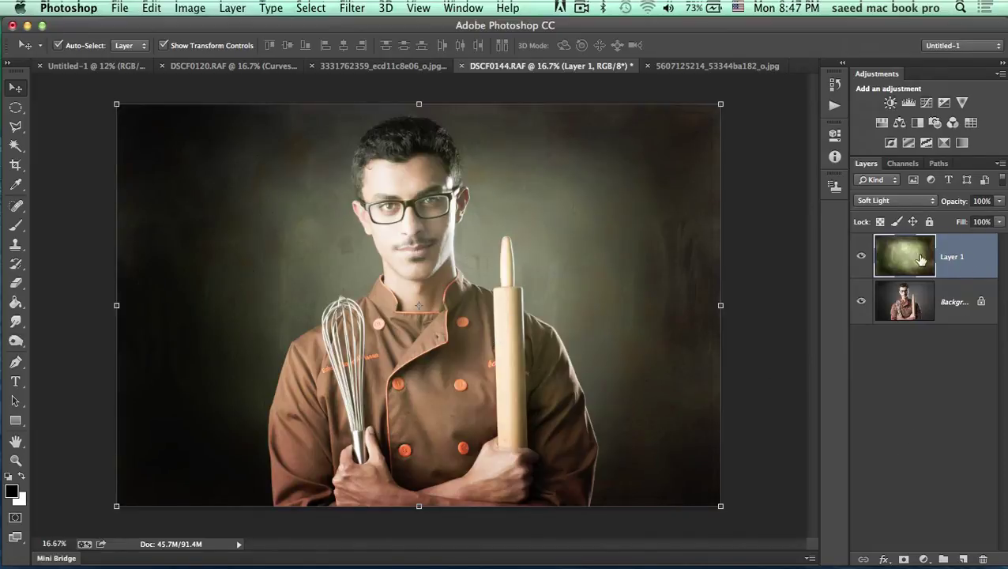
Widen the layer list and add a white layer mask to the texture layer, leaving the layer's image selected
{"action": "left_click_drag", "start_coordinate": [847, 334], "coordinate": [793, 331]}
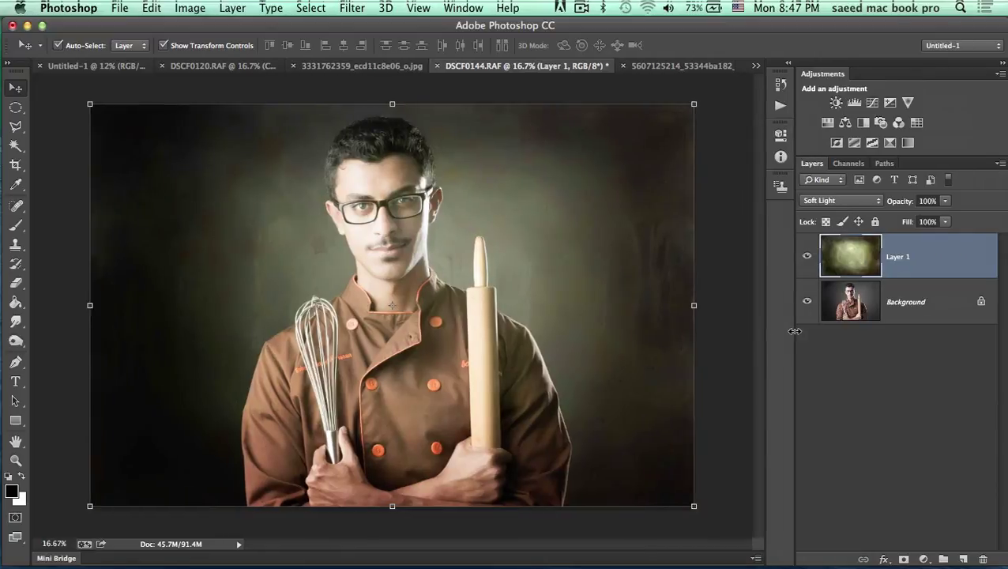
{"action": "left_click", "coordinate": [905, 560]}
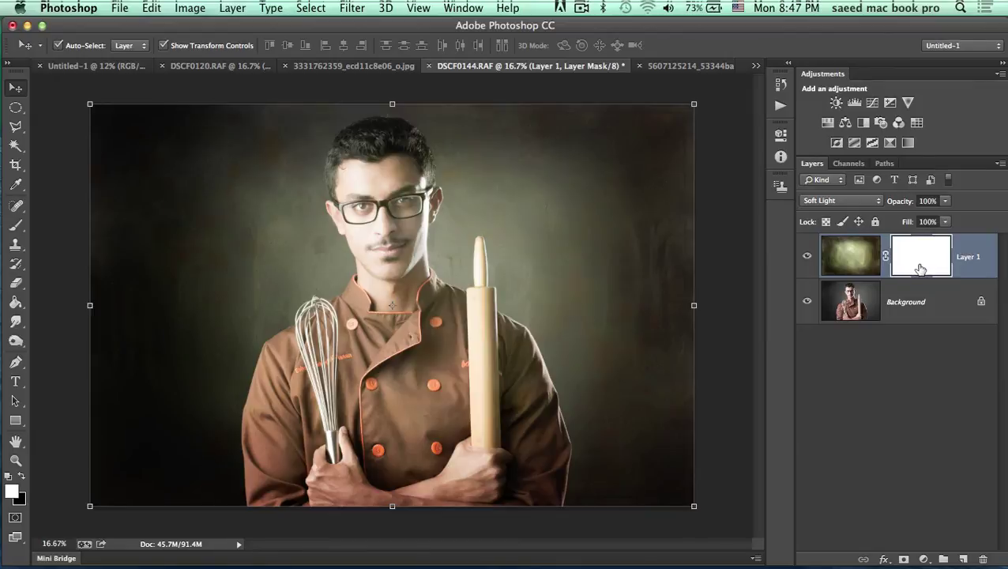
{"action": "left_click", "coordinate": [852, 256]}
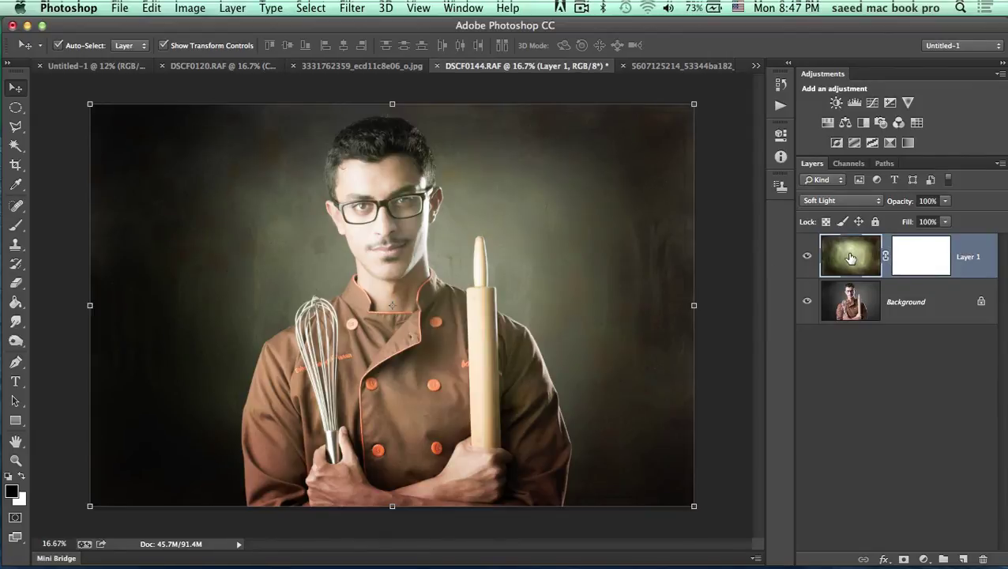
Choose a bright red foreground colour for the texture image and compare it with the colours available on the layer mask
{"action": "left_click", "coordinate": [11, 491]}
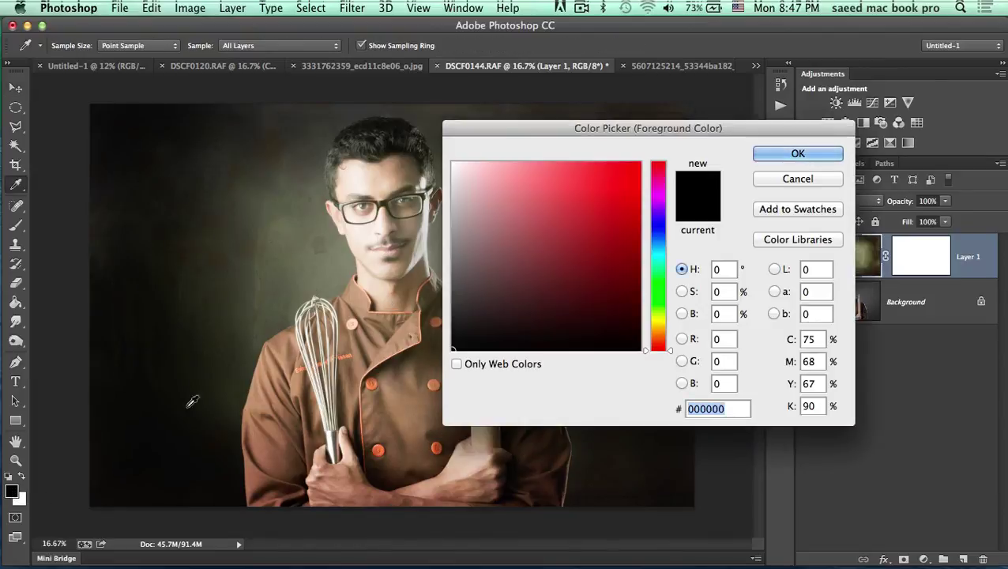
{"action": "left_click", "coordinate": [630, 190]}
{"action": "left_click", "coordinate": [771, 157]}
{"action": "key", "text": "v"}
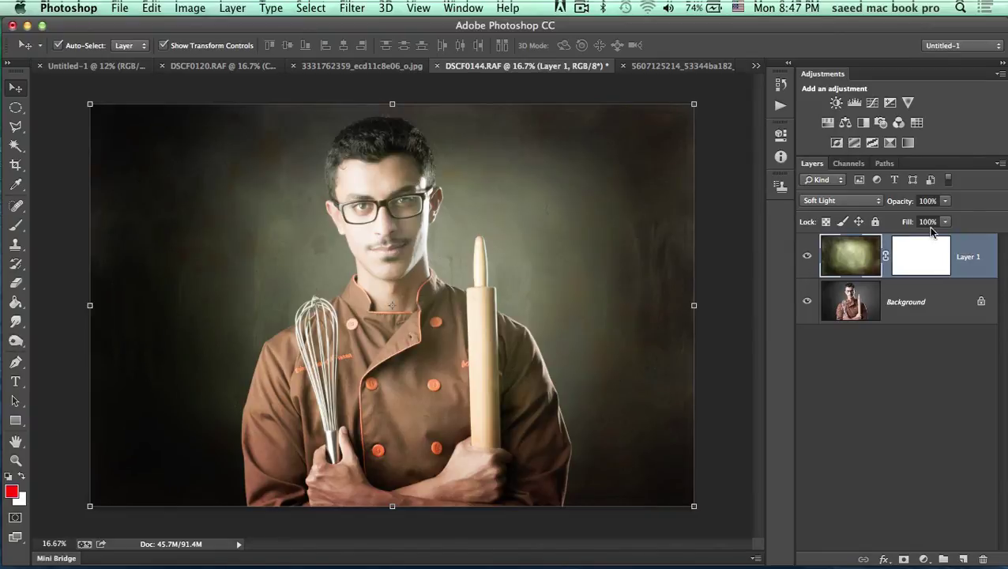
{"action": "left_click", "coordinate": [927, 261]}
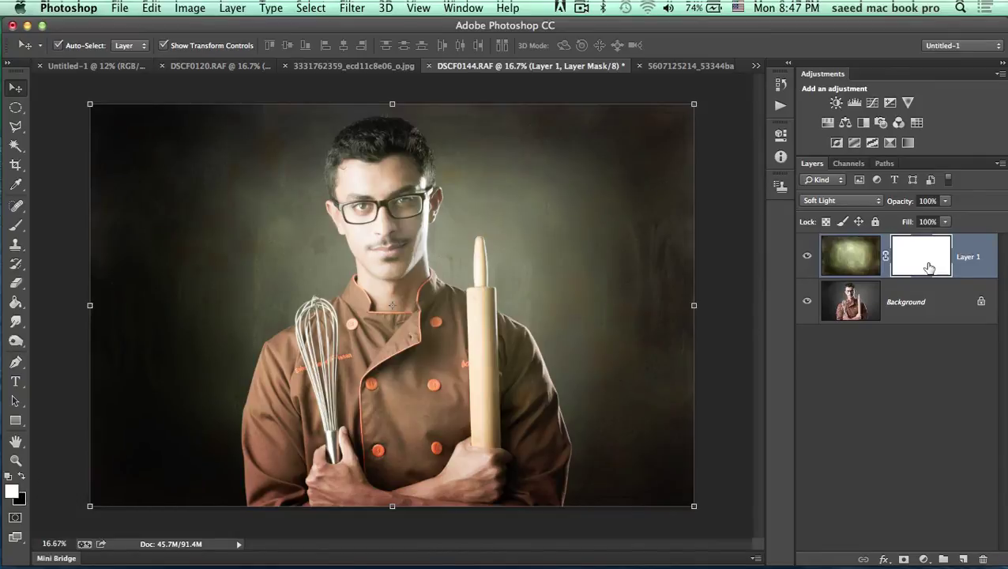
{"action": "left_click", "coordinate": [852, 262]}
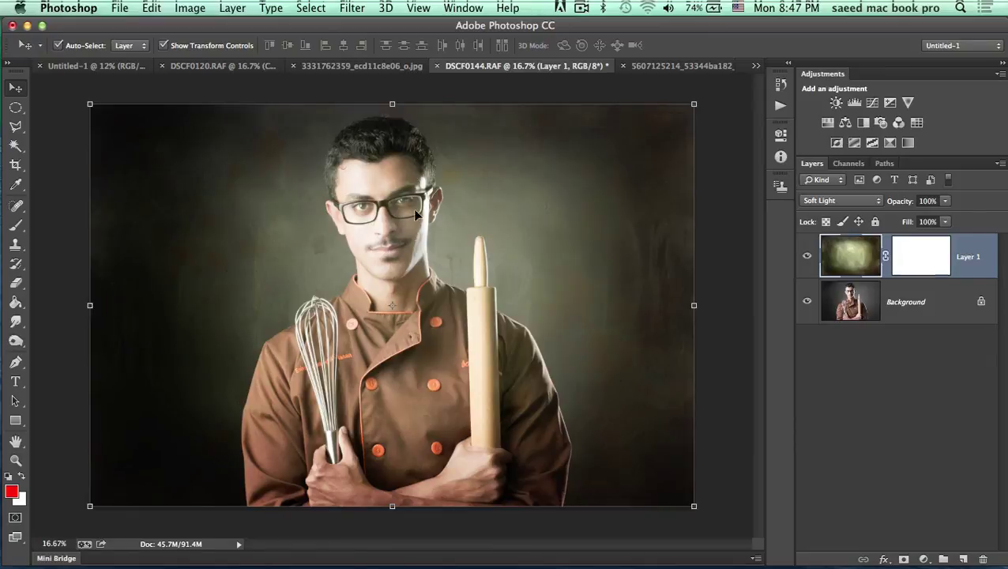
Try erasing the texture itself over the chef and beside the rolling pin with a 600 px Eraser, and undo the strokes
{"action": "left_click", "coordinate": [16, 282]}
{"action": "key", "text": "bracketleft"}
{"action": "key", "text": "bracketleft"}
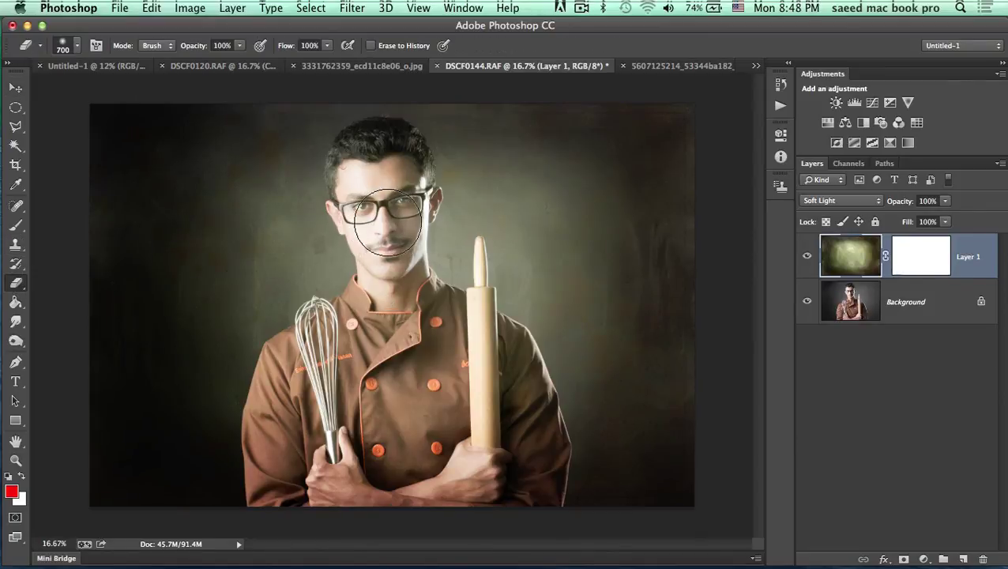
{"action": "mouse_move", "coordinate": [393, 217]}
{"action": "left_mouse_down"}
{"action": "mouse_move", "coordinate": [391, 185]}
{"action": "mouse_move", "coordinate": [385, 230]}
{"action": "mouse_move", "coordinate": [373, 170]}
{"action": "mouse_move", "coordinate": [390, 159]}
{"action": "mouse_move", "coordinate": [378, 191]}
{"action": "mouse_move", "coordinate": [380, 262]}
{"action": "mouse_move", "coordinate": [394, 302]}
{"action": "mouse_move", "coordinate": [457, 357]}
{"action": "mouse_move", "coordinate": [420, 342]}
{"action": "mouse_move", "coordinate": [449, 365]}
{"action": "mouse_move", "coordinate": [327, 360]}
{"action": "mouse_move", "coordinate": [352, 447]}
{"action": "mouse_move", "coordinate": [424, 481]}
{"action": "mouse_move", "coordinate": [399, 367]}
{"action": "mouse_move", "coordinate": [531, 396]}
{"action": "mouse_move", "coordinate": [530, 311]}
{"action": "mouse_move", "coordinate": [546, 256]}
{"action": "mouse_move", "coordinate": [289, 444]}
{"action": "mouse_move", "coordinate": [458, 441]}
{"action": "mouse_move", "coordinate": [485, 496]}
{"action": "mouse_move", "coordinate": [379, 479]}
{"action": "mouse_move", "coordinate": [404, 296]}
{"action": "mouse_move", "coordinate": [383, 212]}
{"action": "mouse_move", "coordinate": [361, 177]}
{"action": "mouse_move", "coordinate": [377, 162]}
{"action": "mouse_move", "coordinate": [371, 156]}
{"action": "mouse_move", "coordinate": [400, 166]}
{"action": "mouse_move", "coordinate": [402, 237]}
{"action": "left_mouse_up"}
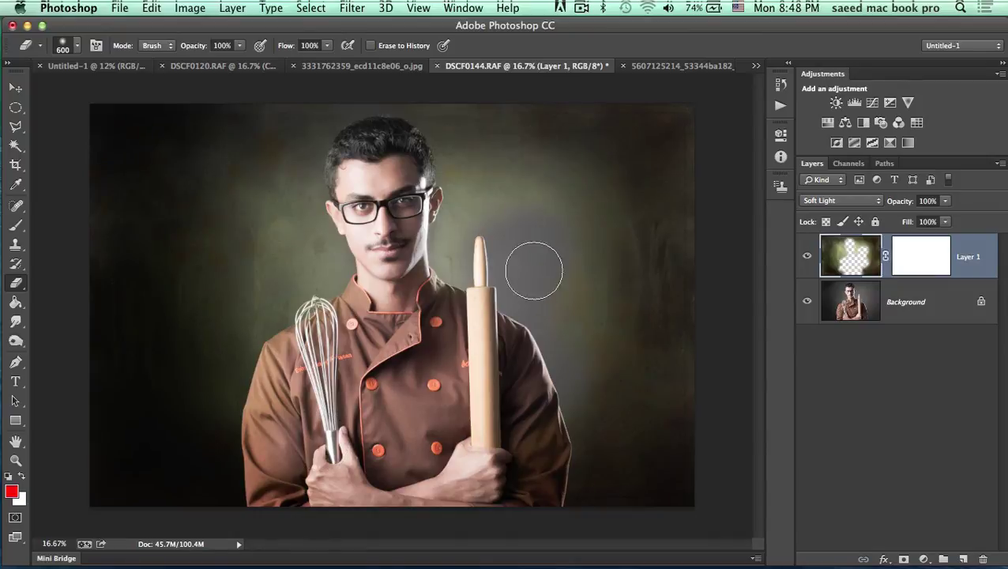
{"action": "left_click_drag", "start_coordinate": [538, 247], "coordinate": [495, 302]}
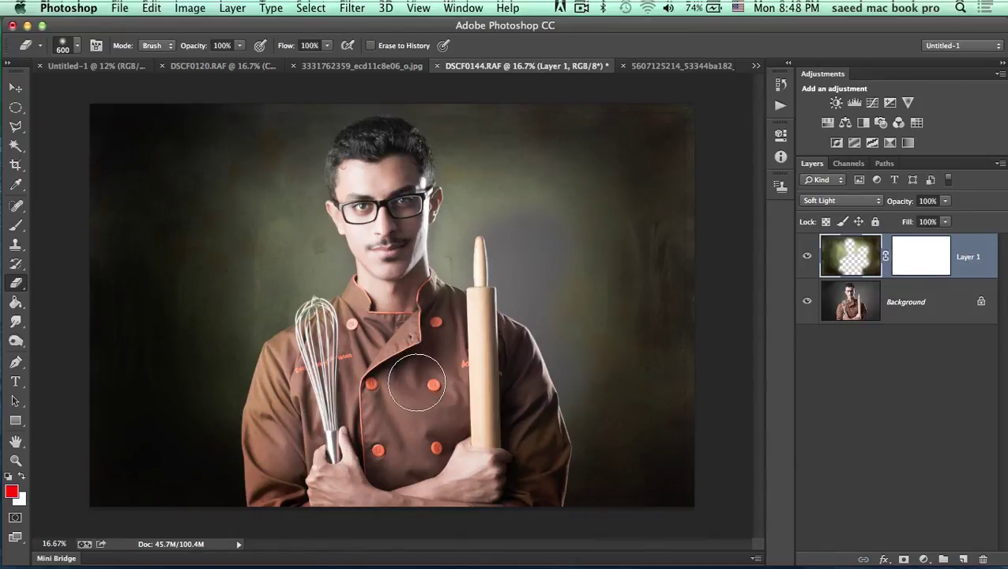
{"action": "key", "text": "super+alt+z"}
{"action": "key", "text": "super+alt+z"}
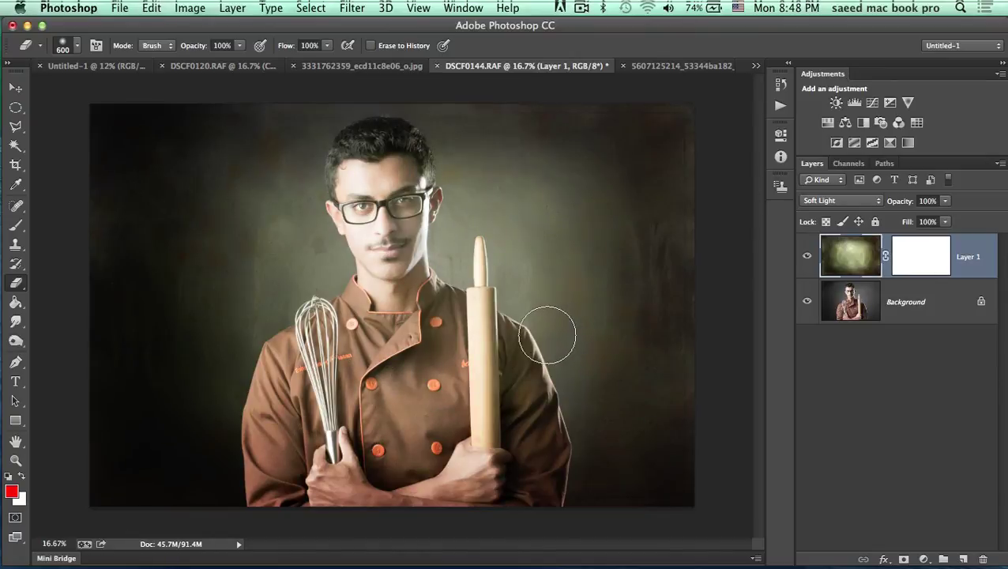
Select the texture's layer mask and set up a black, soft round brush of 146 px with 0% hardness
{"action": "left_click", "coordinate": [920, 261]}
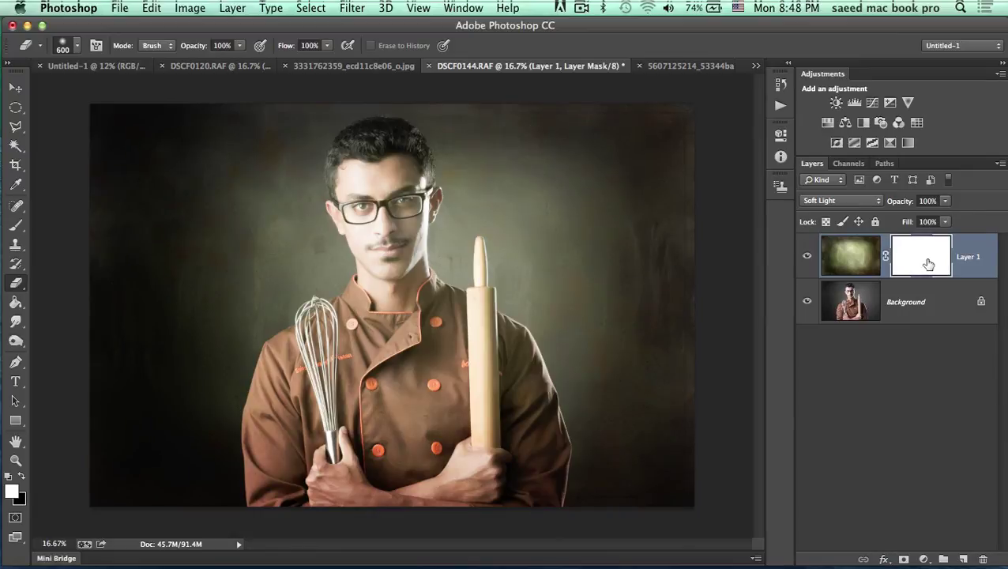
{"action": "left_click", "coordinate": [21, 475]}
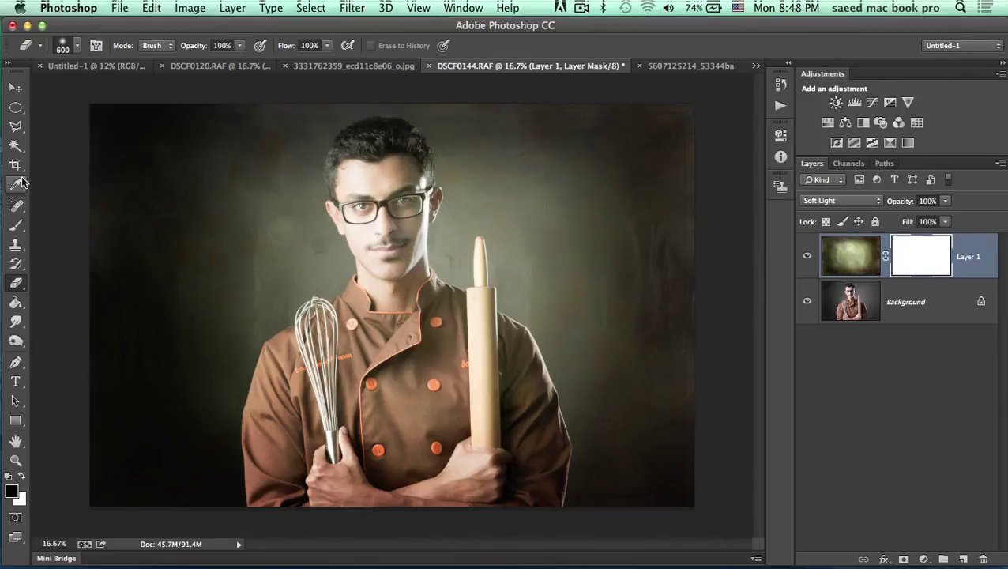
{"action": "left_click", "coordinate": [16, 228]}
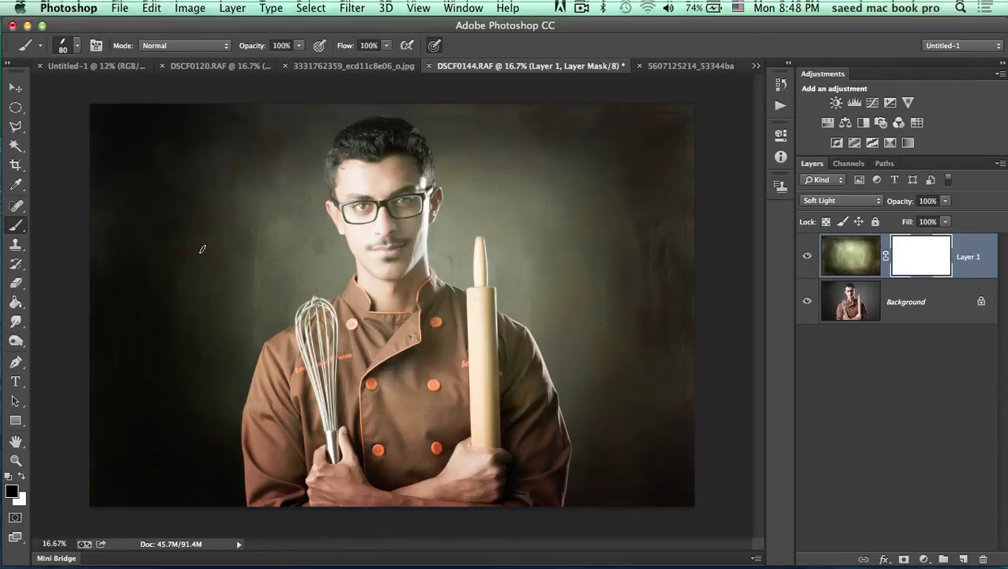
{"action": "right_click", "coordinate": [397, 253]}
{"action": "left_click", "coordinate": [422, 359]}
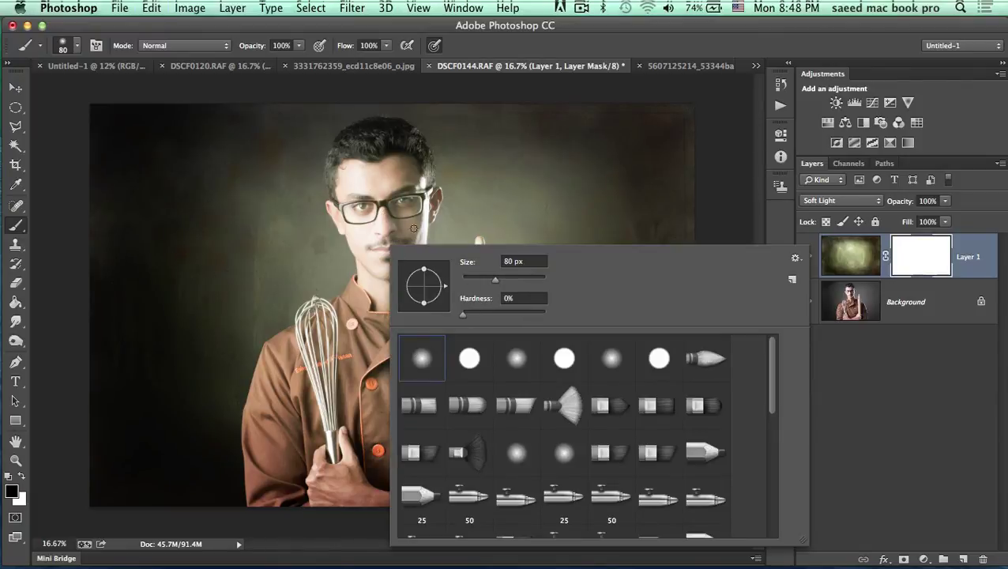
{"action": "left_click_drag", "start_coordinate": [493, 283], "coordinate": [513, 279]}
{"action": "left_click", "coordinate": [362, 201]}
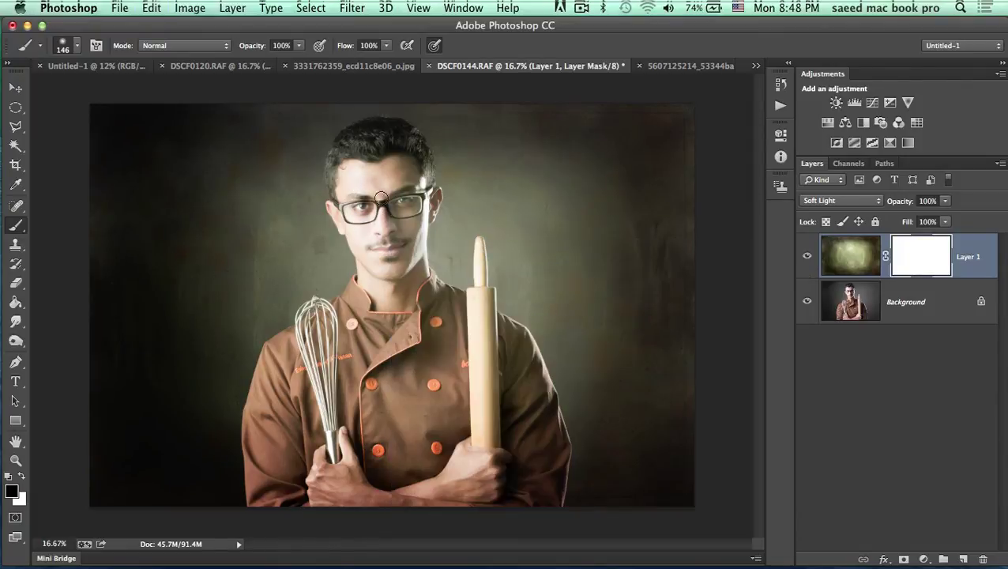
Mask the texture off the chef's face, jacket and arms in black with a 500 px brush, including a streak across the background beside his face
{"action": "left_click_drag", "start_coordinate": [378, 197], "coordinate": [394, 221]}
{"action": "key", "text": "bracketright"}
{"action": "key", "text": "bracketright"}
{"action": "key", "text": "bracketright"}
{"action": "key", "text": "bracketright"}
{"action": "key", "text": "bracketright"}
{"action": "key", "text": "bracketright"}
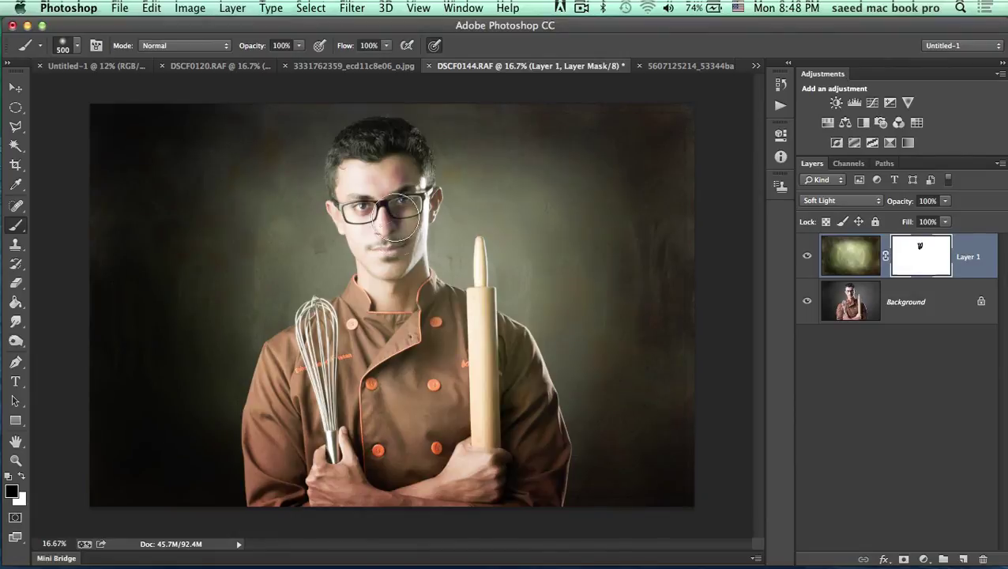
{"action": "left_click_drag", "start_coordinate": [378, 212], "coordinate": [67, 237]}
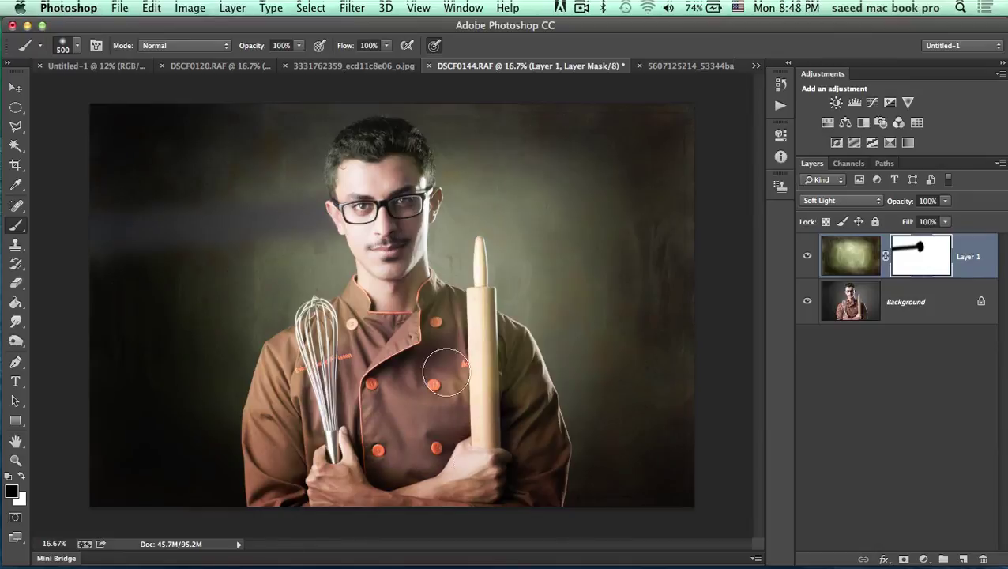
{"action": "mouse_move", "coordinate": [380, 451]}
{"action": "left_mouse_down"}
{"action": "mouse_move", "coordinate": [393, 382]}
{"action": "mouse_move", "coordinate": [381, 331]}
{"action": "mouse_move", "coordinate": [373, 334]}
{"action": "mouse_move", "coordinate": [336, 217]}
{"action": "left_mouse_up"}
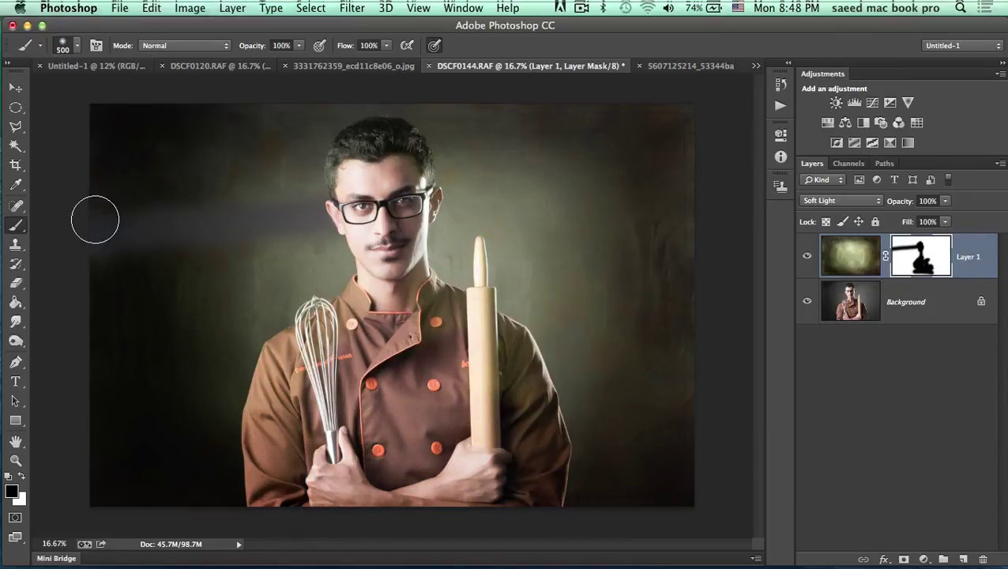
{"action": "mouse_move", "coordinate": [397, 332]}
{"action": "left_mouse_down"}
{"action": "mouse_move", "coordinate": [304, 378]}
{"action": "mouse_move", "coordinate": [268, 432]}
{"action": "mouse_move", "coordinate": [287, 414]}
{"action": "mouse_move", "coordinate": [379, 471]}
{"action": "mouse_move", "coordinate": [405, 455]}
{"action": "mouse_move", "coordinate": [458, 369]}
{"action": "mouse_move", "coordinate": [507, 404]}
{"action": "mouse_move", "coordinate": [513, 378]}
{"action": "mouse_move", "coordinate": [532, 468]}
{"action": "mouse_move", "coordinate": [505, 393]}
{"action": "mouse_move", "coordinate": [443, 323]}
{"action": "mouse_move", "coordinate": [400, 294]}
{"action": "mouse_move", "coordinate": [402, 161]}
{"action": "mouse_move", "coordinate": [357, 181]}
{"action": "mouse_move", "coordinate": [389, 179]}
{"action": "mouse_move", "coordinate": [398, 284]}
{"action": "mouse_move", "coordinate": [419, 318]}
{"action": "mouse_move", "coordinate": [447, 330]}
{"action": "mouse_move", "coordinate": [422, 297]}
{"action": "mouse_move", "coordinate": [496, 360]}
{"action": "mouse_move", "coordinate": [491, 336]}
{"action": "mouse_move", "coordinate": [526, 387]}
{"action": "mouse_move", "coordinate": [541, 447]}
{"action": "mouse_move", "coordinate": [503, 471]}
{"action": "mouse_move", "coordinate": [427, 470]}
{"action": "mouse_move", "coordinate": [390, 447]}
{"action": "mouse_move", "coordinate": [349, 451]}
{"action": "mouse_move", "coordinate": [339, 490]}
{"action": "mouse_move", "coordinate": [283, 369]}
{"action": "mouse_move", "coordinate": [303, 386]}
{"action": "left_mouse_up"}
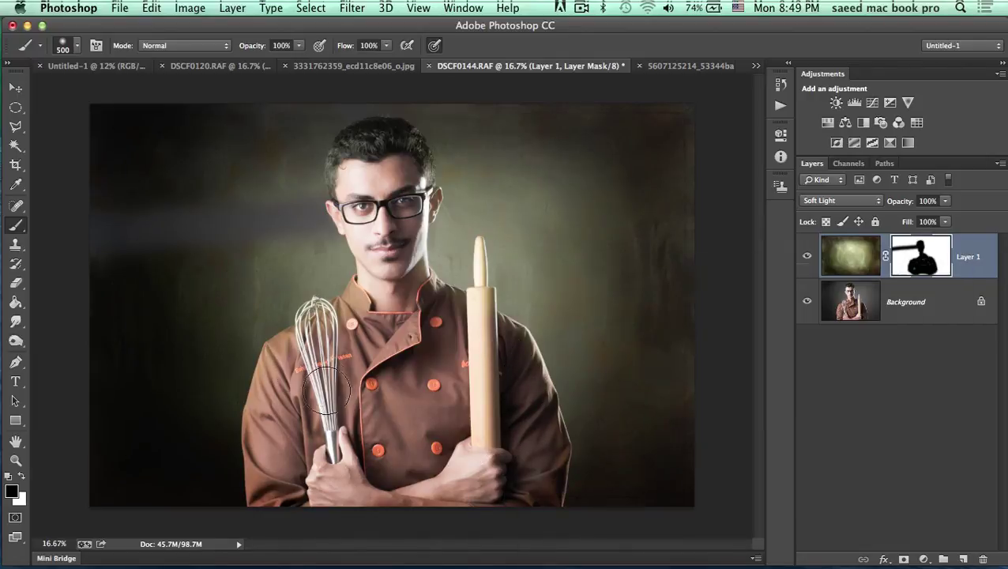
Restore the texture over the masked streak in the background beside the chef's head by painting white on the mask
{"action": "right_click", "coordinate": [324, 383]}
{"action": "key", "text": "Escape"}
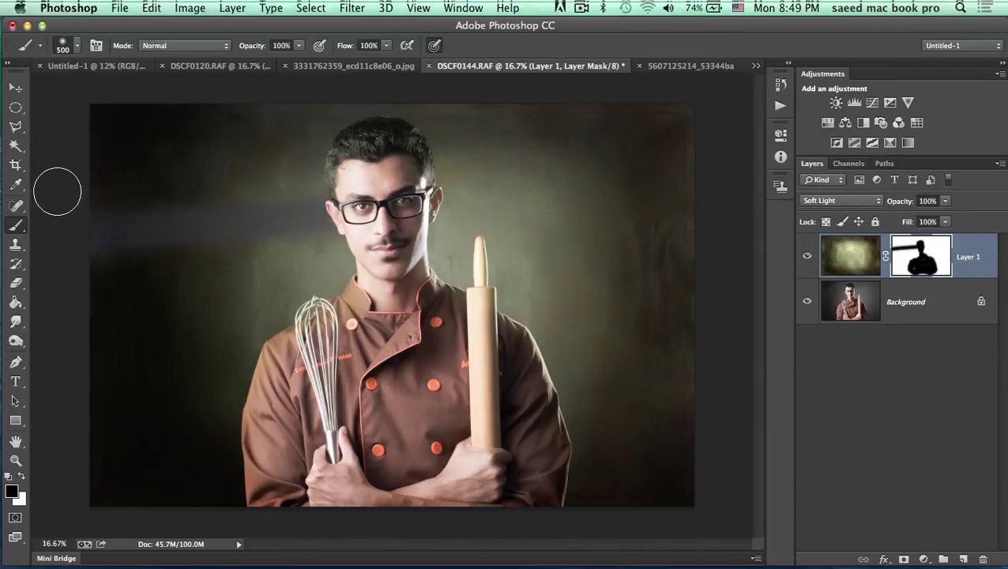
{"action": "left_click", "coordinate": [22, 476]}
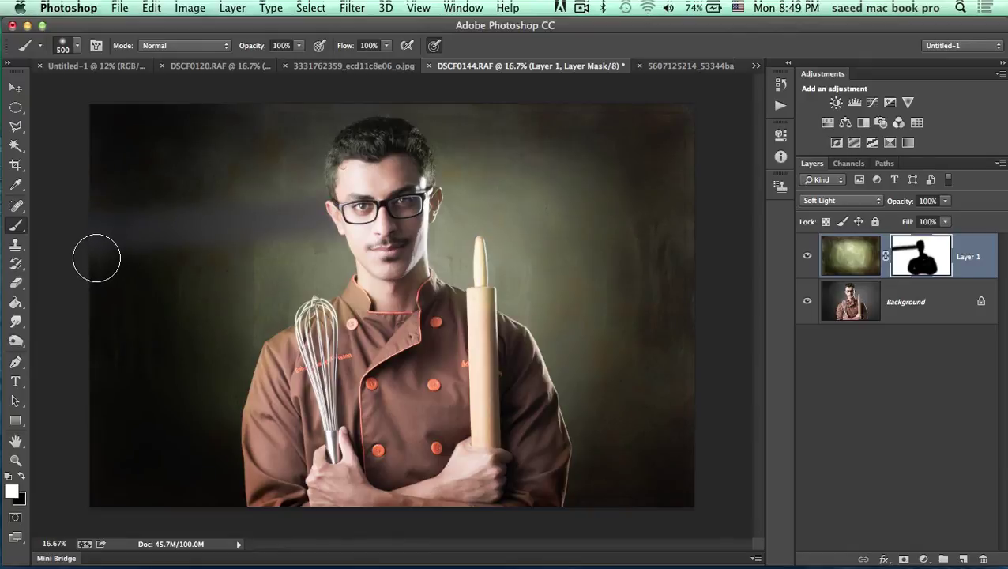
{"action": "mouse_move", "coordinate": [98, 259]}
{"action": "left_mouse_down"}
{"action": "mouse_move", "coordinate": [139, 213]}
{"action": "mouse_move", "coordinate": [176, 205]}
{"action": "mouse_move", "coordinate": [176, 224]}
{"action": "mouse_move", "coordinate": [212, 252]}
{"action": "mouse_move", "coordinate": [297, 239]}
{"action": "mouse_move", "coordinate": [300, 209]}
{"action": "mouse_move", "coordinate": [306, 238]}
{"action": "mouse_move", "coordinate": [296, 207]}
{"action": "mouse_move", "coordinate": [308, 182]}
{"action": "mouse_move", "coordinate": [281, 225]}
{"action": "mouse_move", "coordinate": [295, 242]}
{"action": "mouse_move", "coordinate": [126, 297]}
{"action": "left_mouse_up"}
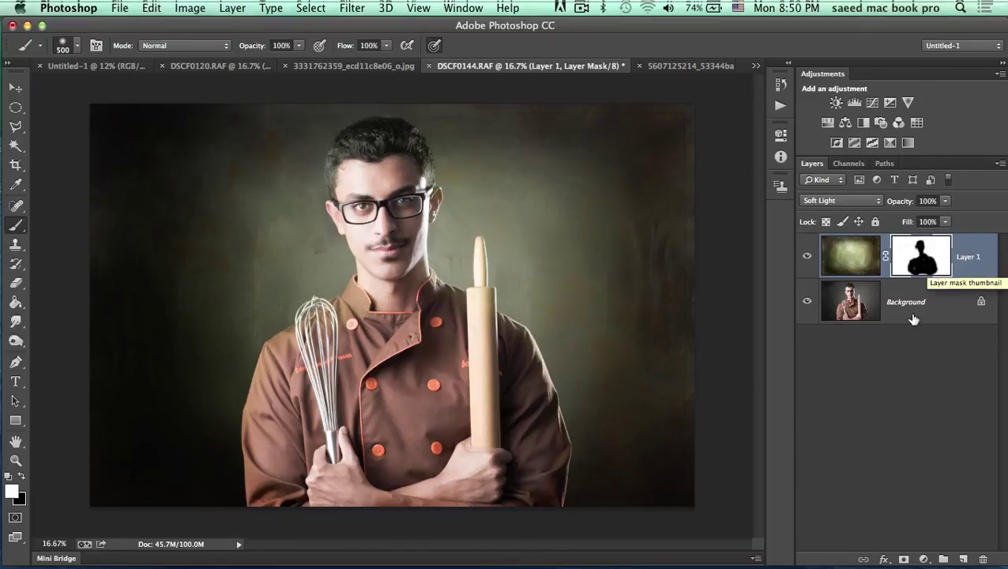
Apply a Gaussian Blur with a radius of 23.3 pixels to the texture layer's image, leaving its mask untouched
{"action": "left_click", "coordinate": [852, 267]}
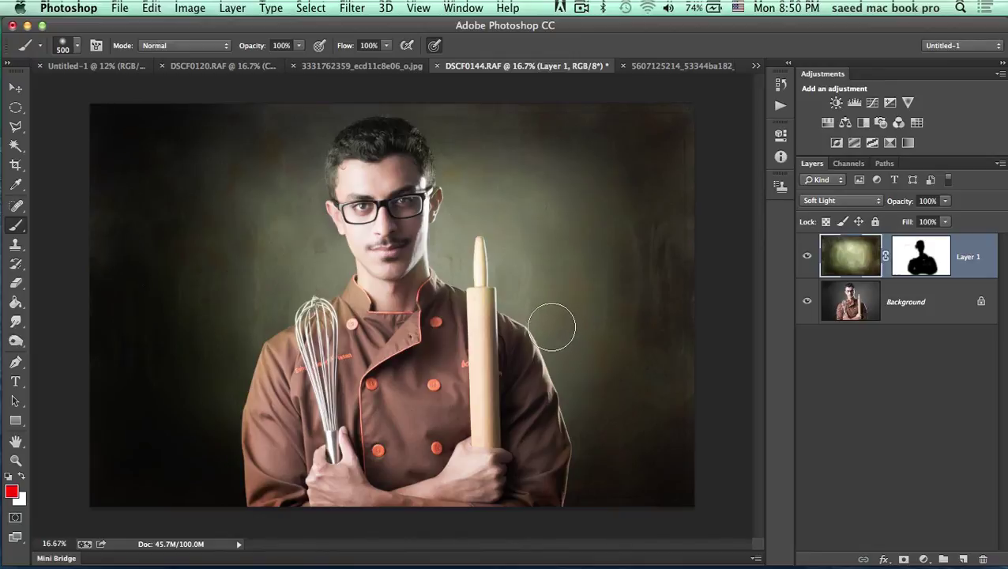
{"action": "left_click", "coordinate": [348, 10]}
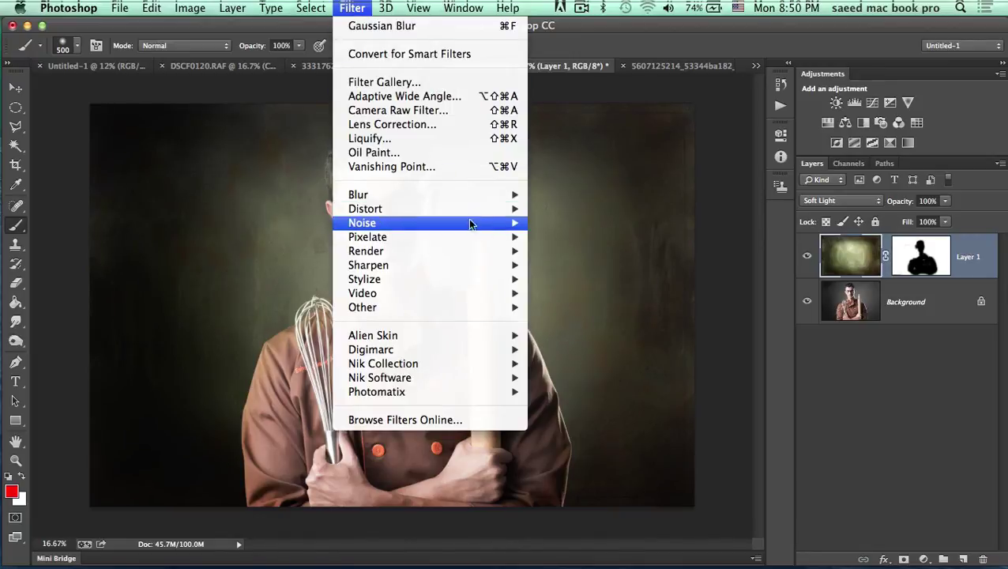
{"action": "mouse_move", "coordinate": [510, 203]}
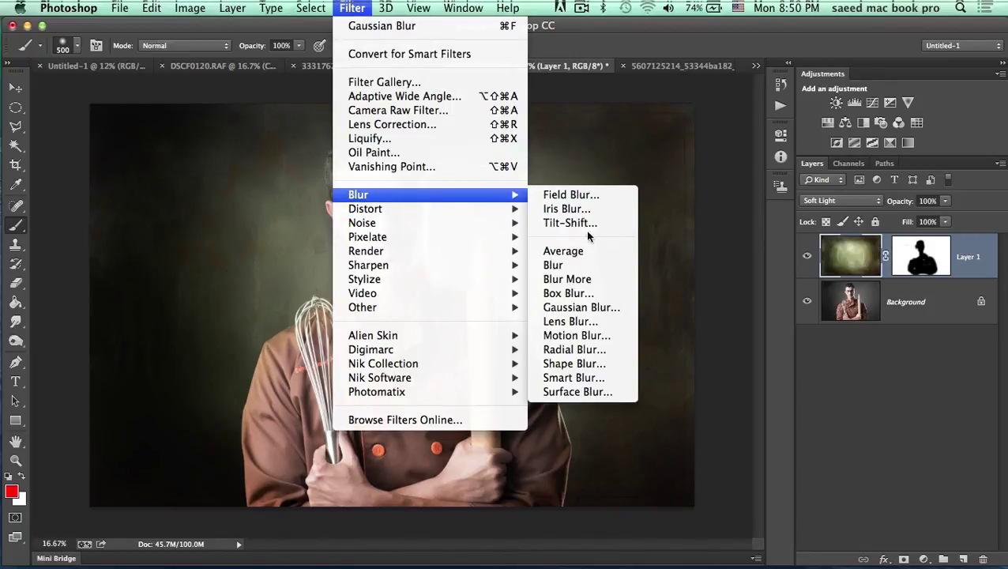
{"action": "left_click", "coordinate": [569, 309]}
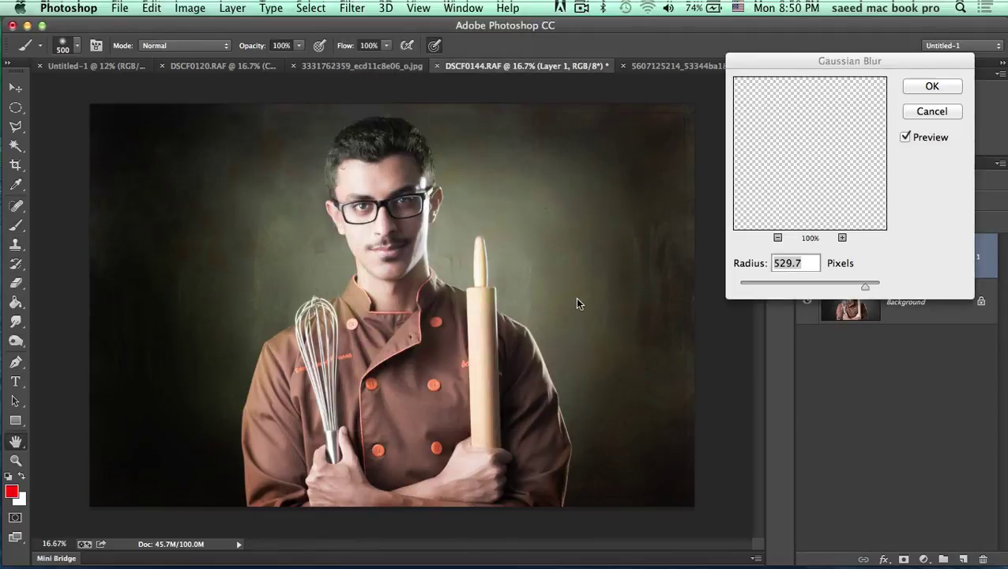
{"action": "left_click_drag", "start_coordinate": [777, 286], "coordinate": [803, 287]}
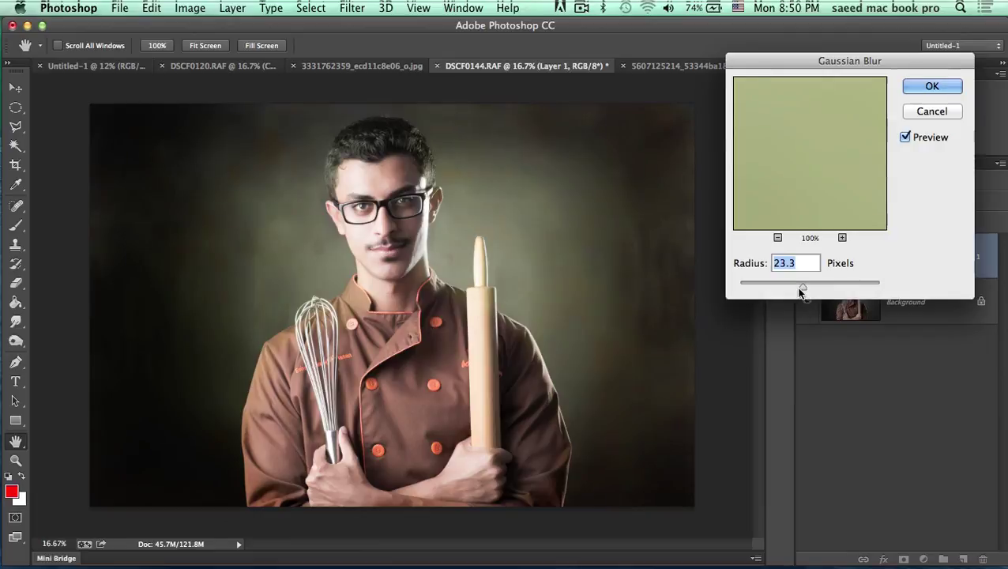
{"action": "left_click", "coordinate": [932, 87]}
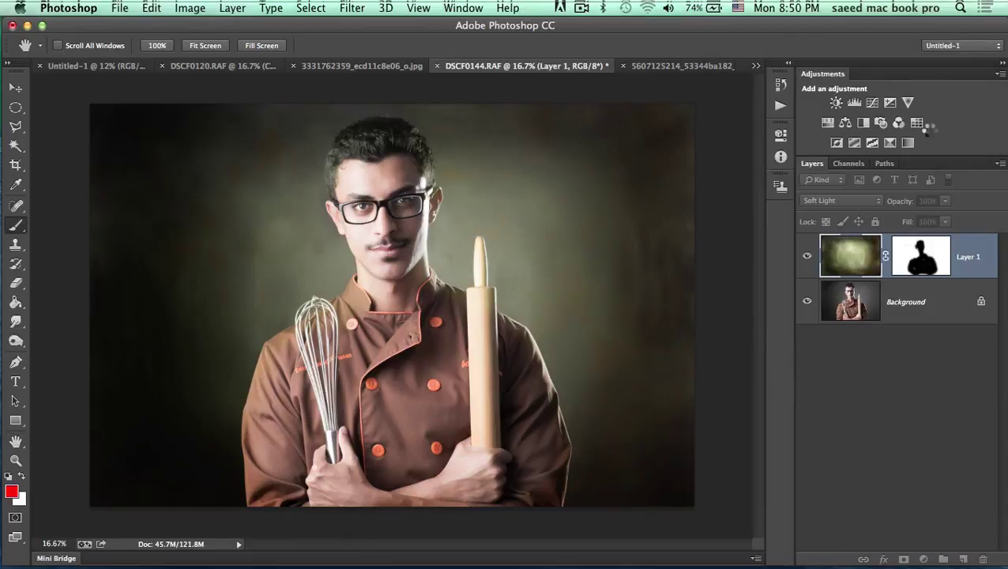
Add a Hue/Saturation adjustment clipped to the texture layer and set its saturation to -61
{"action": "left_click", "coordinate": [828, 124]}
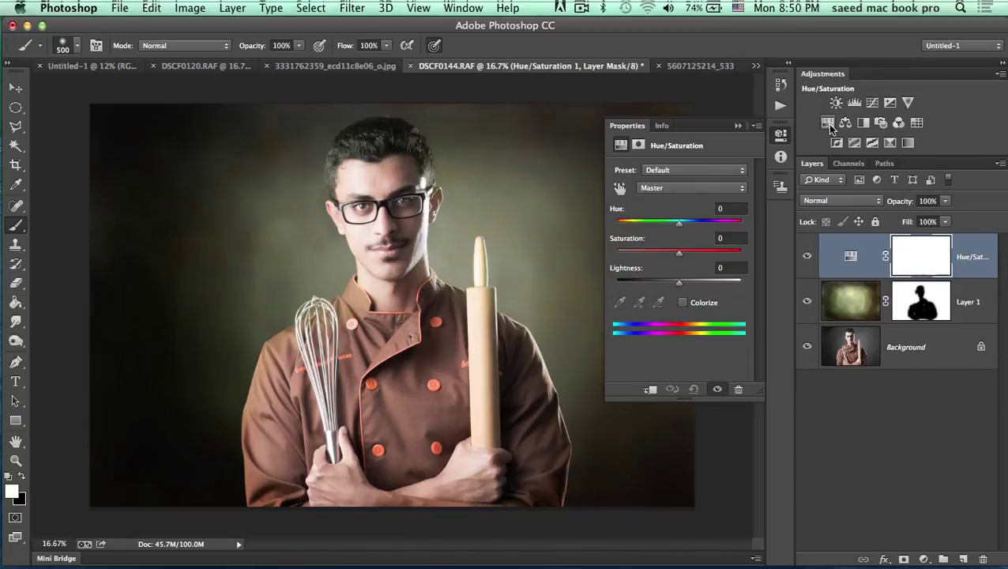
{"action": "left_click_drag", "start_coordinate": [679, 253], "coordinate": [661, 258]}
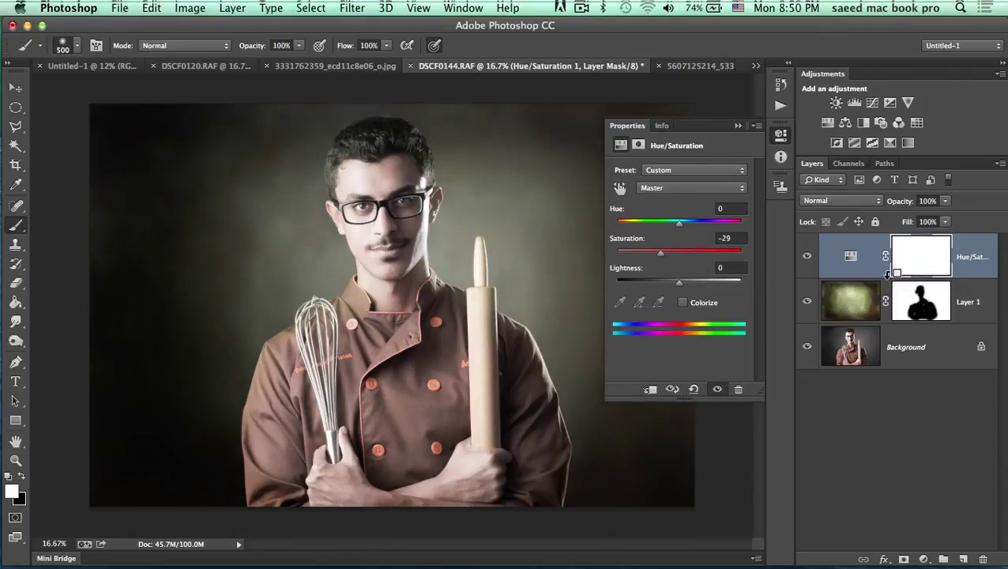
{"action": "left_click", "coordinate": [888, 273], "text": "alt"}
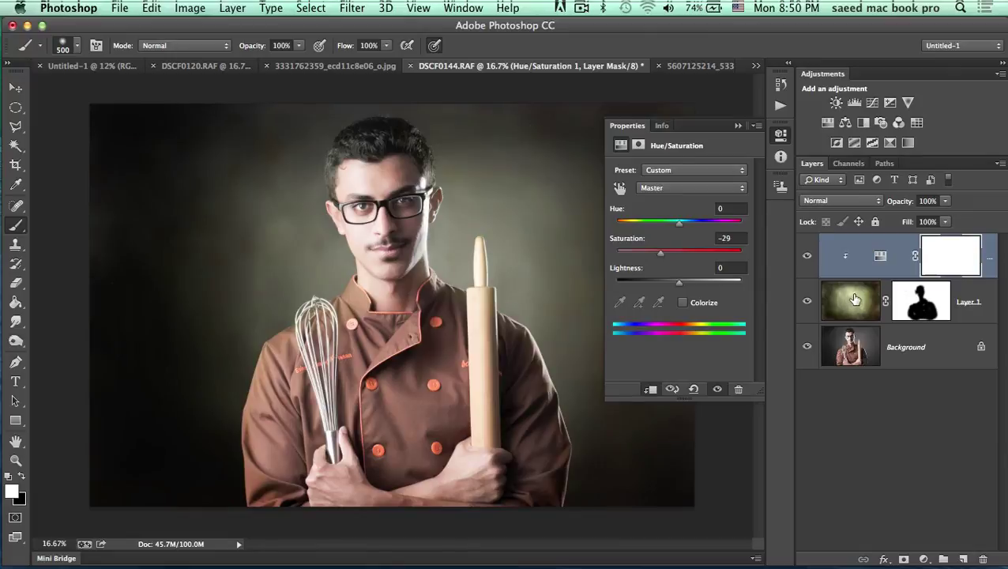
{"action": "mouse_move", "coordinate": [660, 253]}
{"action": "left_mouse_down"}
{"action": "mouse_move", "coordinate": [597, 252]}
{"action": "mouse_move", "coordinate": [640, 256]}
{"action": "left_mouse_up"}
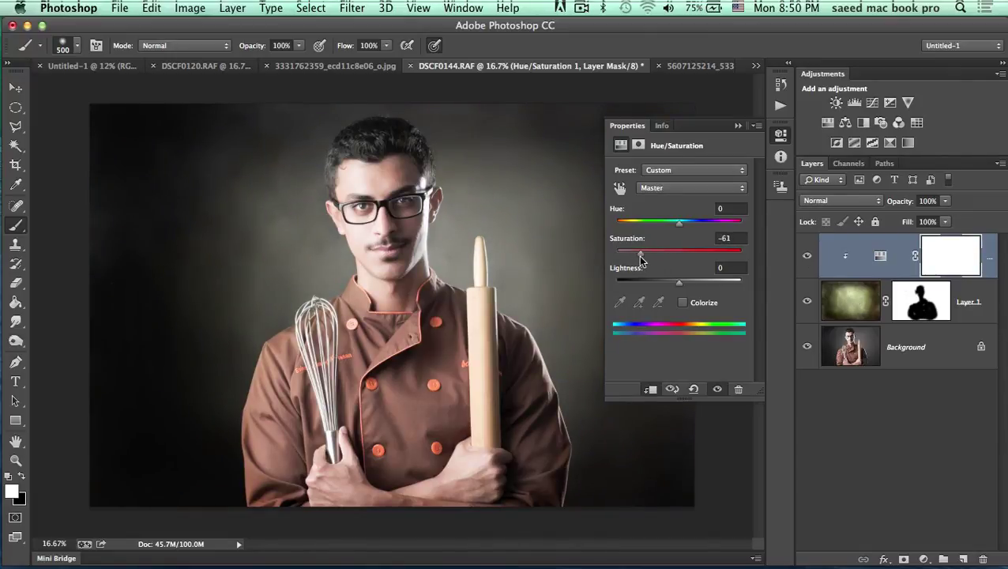
{"action": "left_click", "coordinate": [738, 126]}
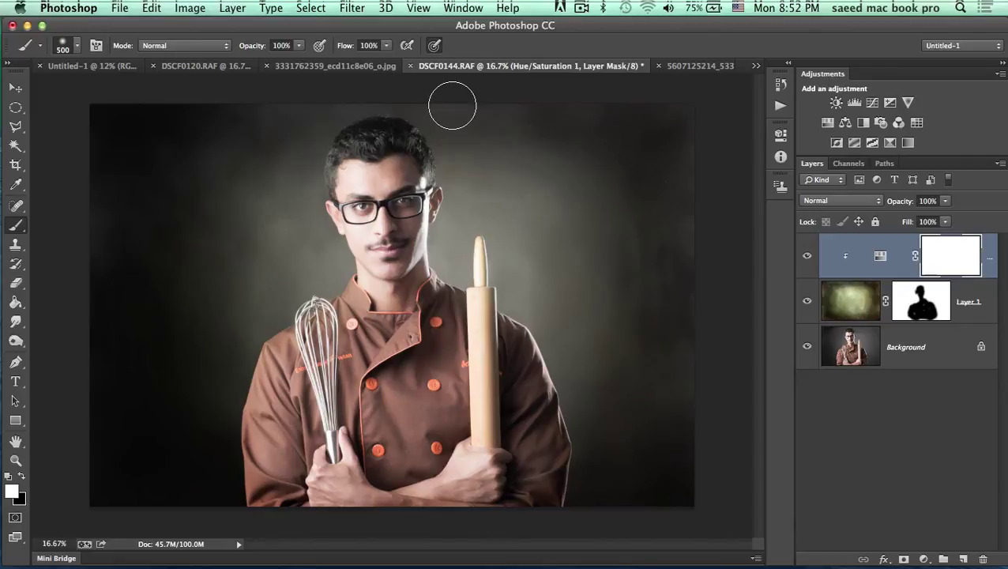
Examine the Adjustment Brush settings in the Camera Raw Filter for the Background layer and cancel without applying anything
{"action": "left_click", "coordinate": [926, 357]}
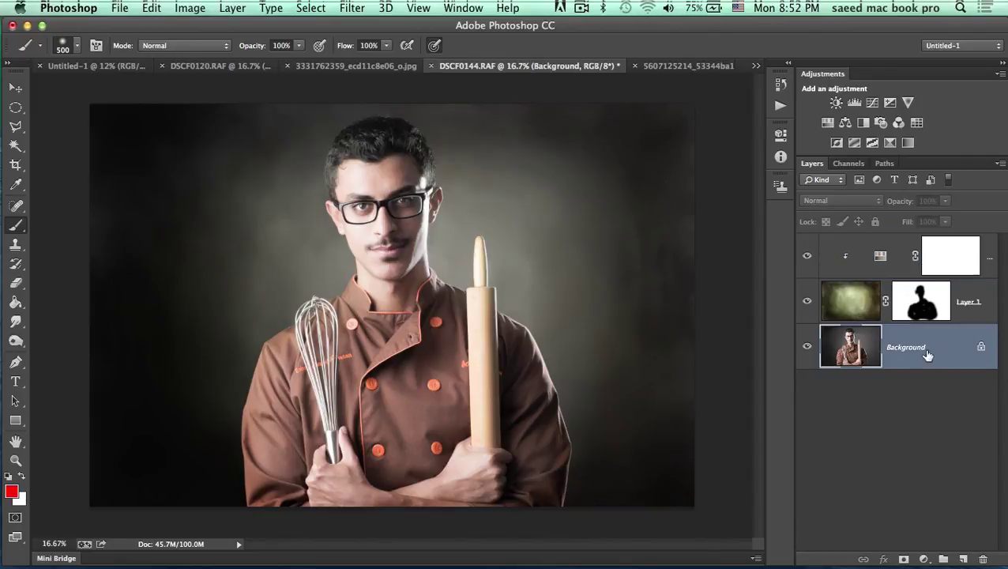
{"action": "left_click", "coordinate": [352, 8]}
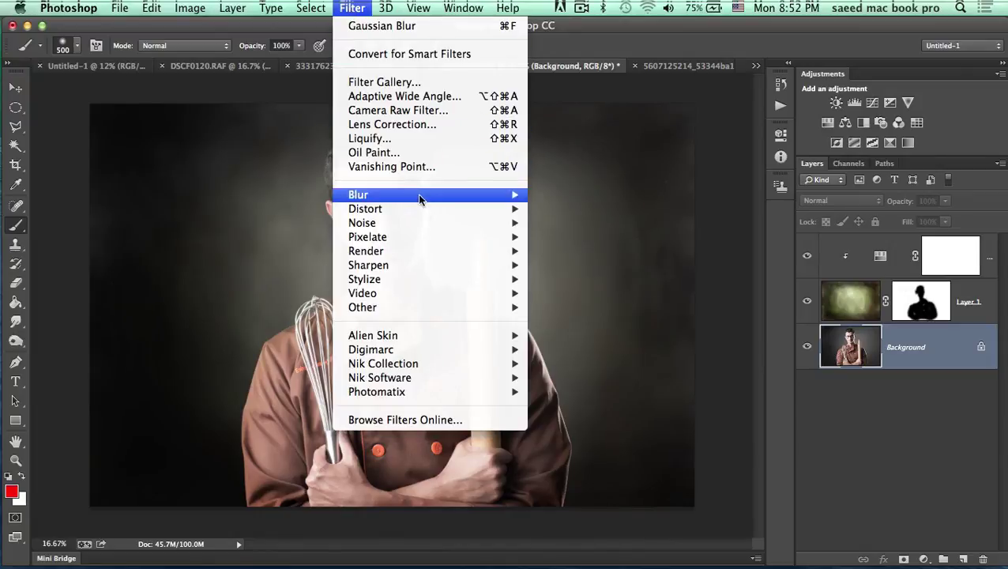
{"action": "left_click", "coordinate": [414, 115]}
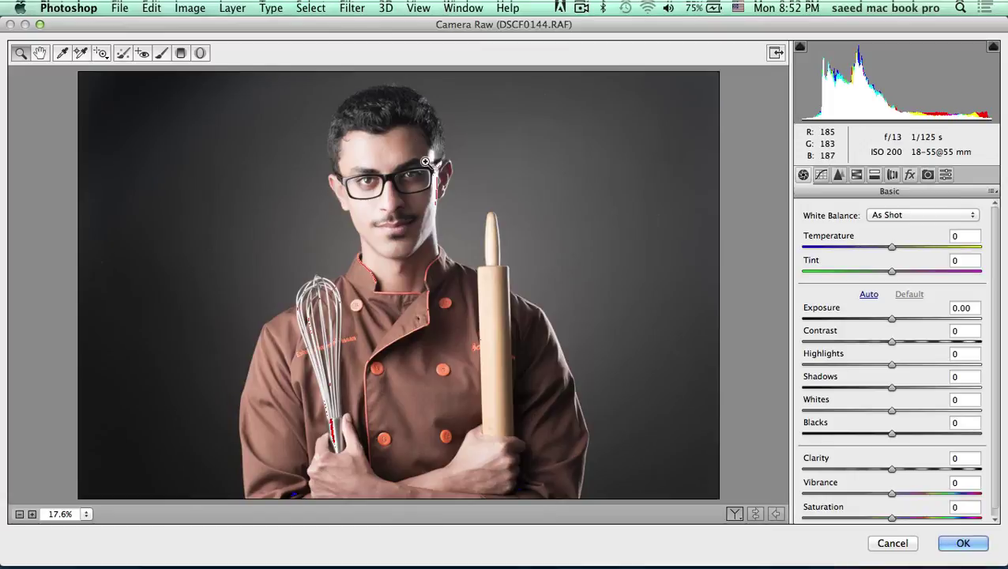
{"action": "left_click", "coordinate": [161, 53]}
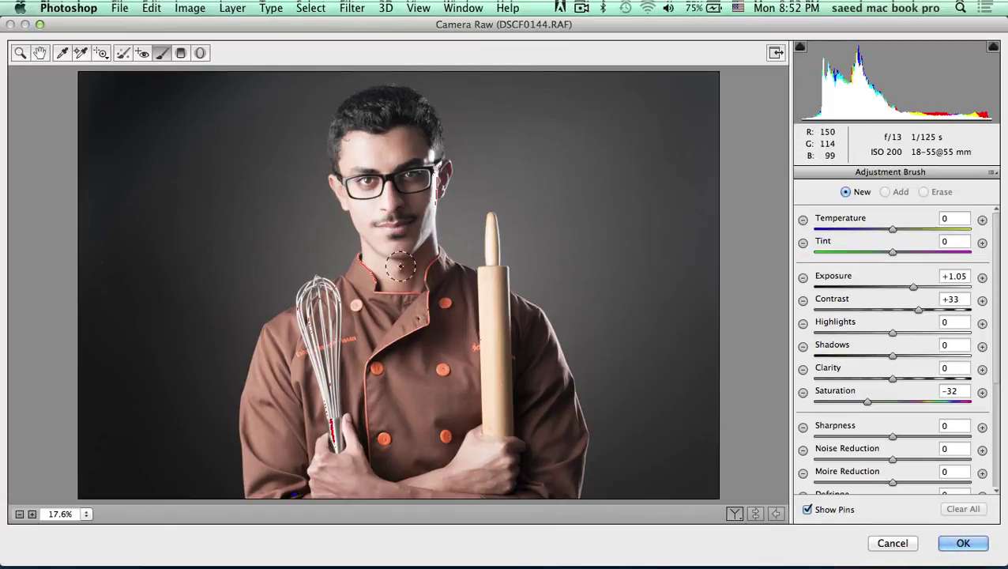
{"action": "left_click", "coordinate": [894, 544]}
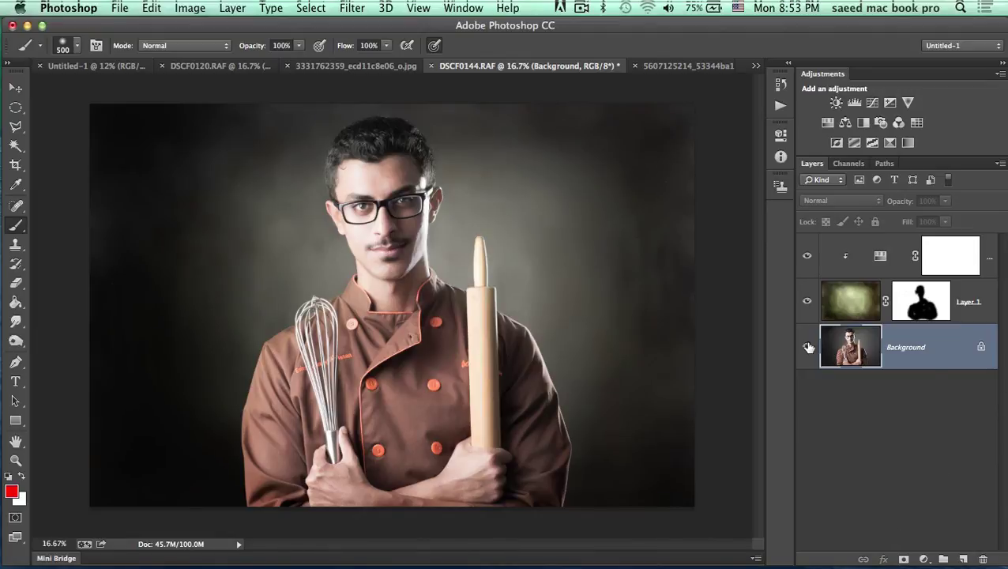
{"action": "left_click", "coordinate": [581, 10]}
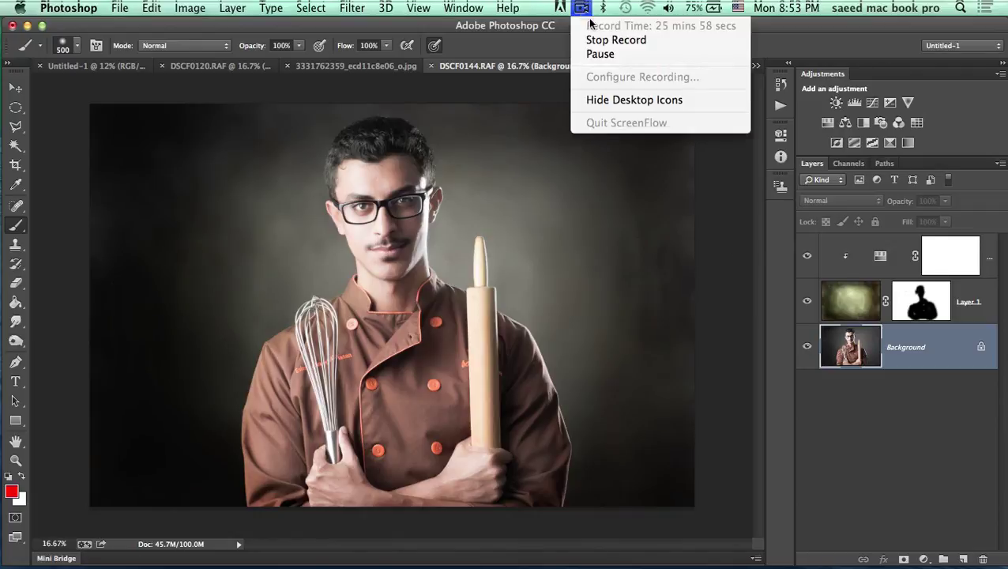